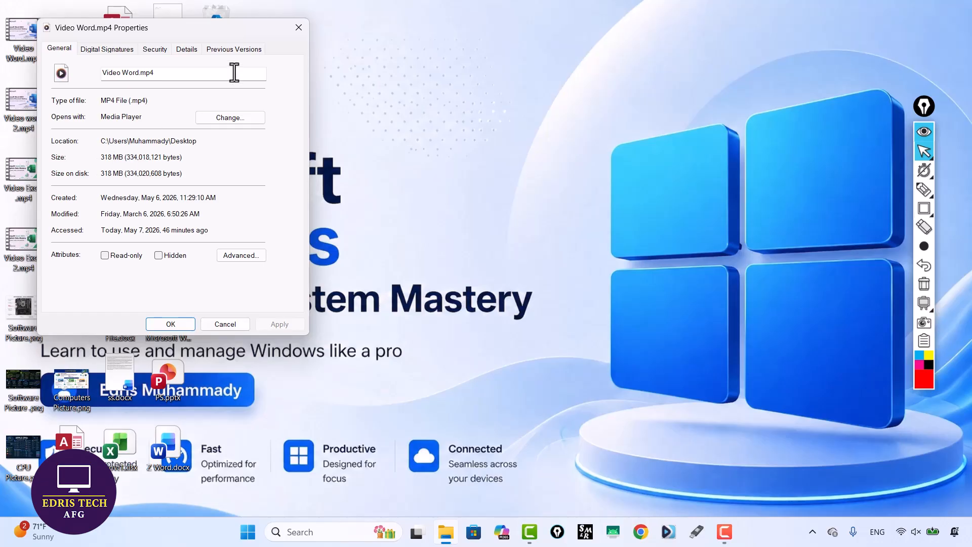
Step: Close the Video Word.mp4 properties and check the file size of Video word 2.mp4 in its properties
{"action": "left_click", "coordinate": [299, 28]}
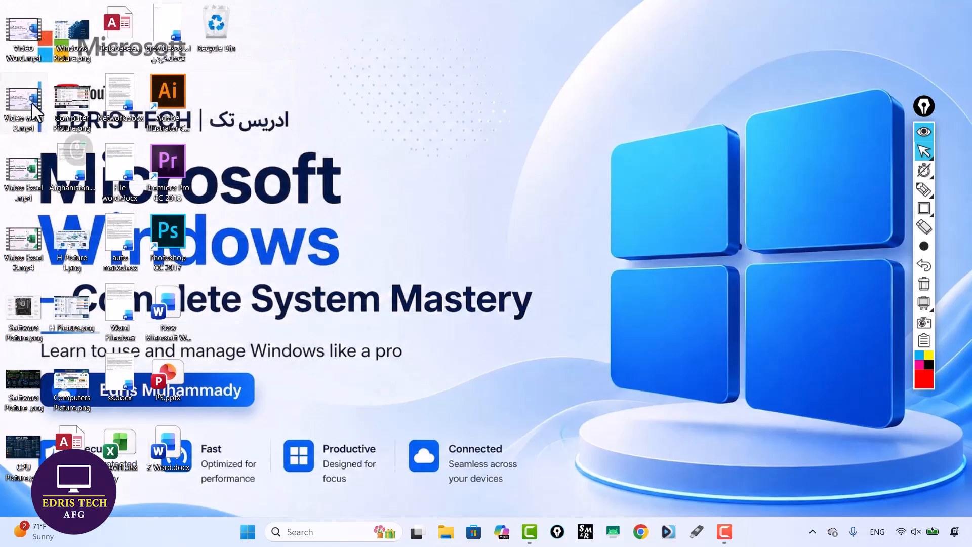
{"action": "right_click", "coordinate": [32, 103]}
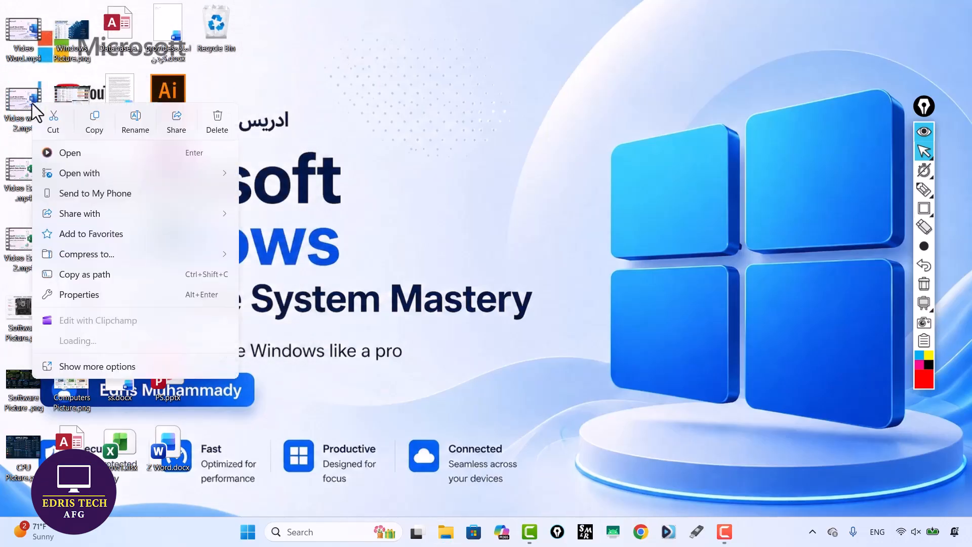
{"action": "left_click", "coordinate": [108, 396]}
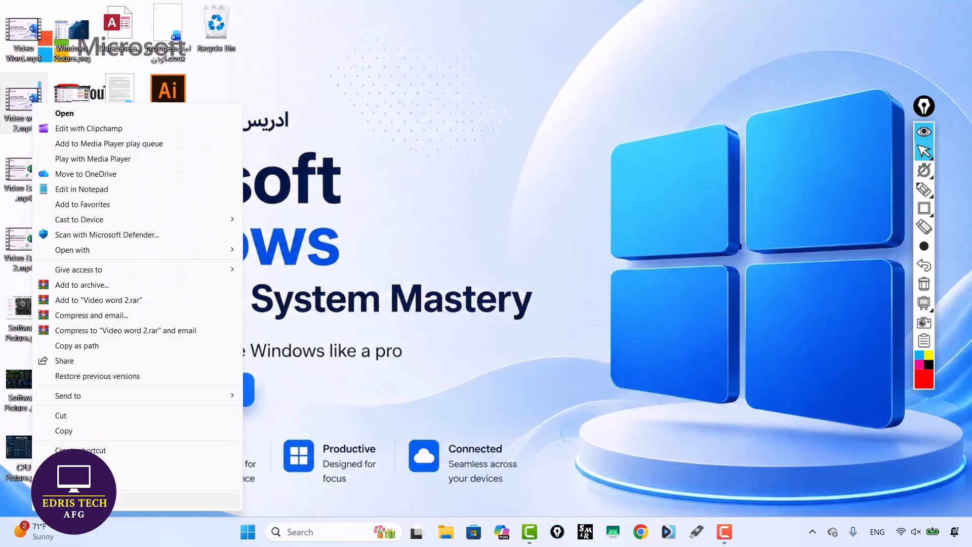
{"action": "left_click", "coordinate": [237, 500]}
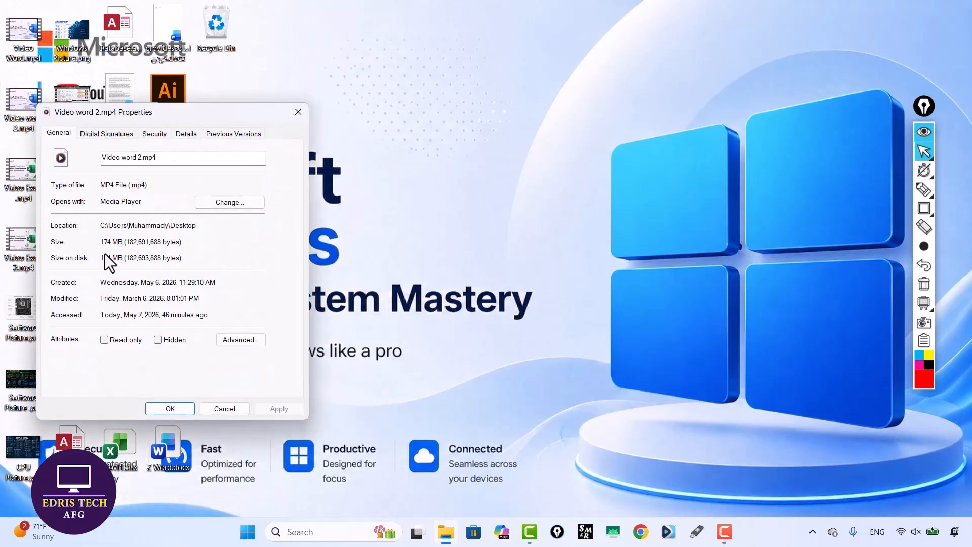
{"action": "left_click", "coordinate": [298, 112]}
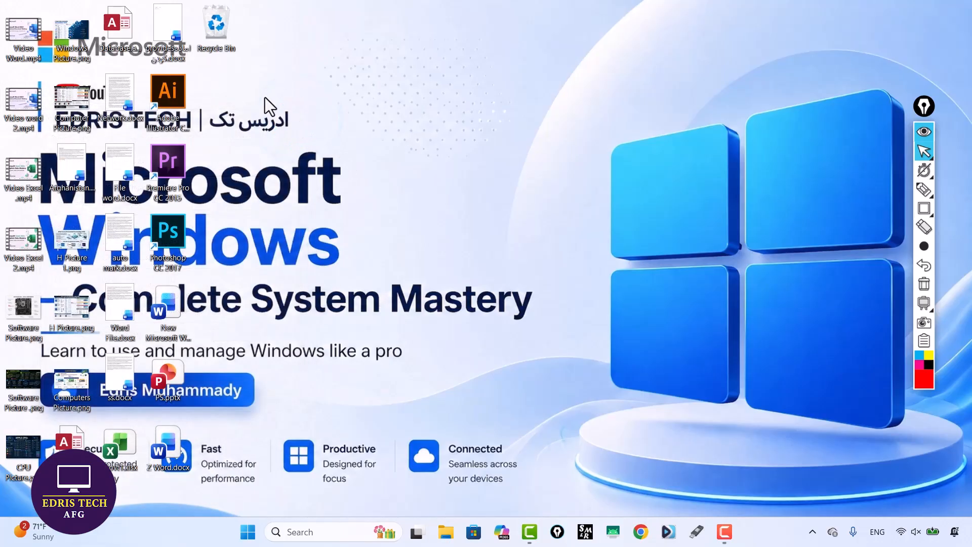
Step: Check the file size of Z Word.docx in its properties
{"action": "right_click", "coordinate": [166, 458]}
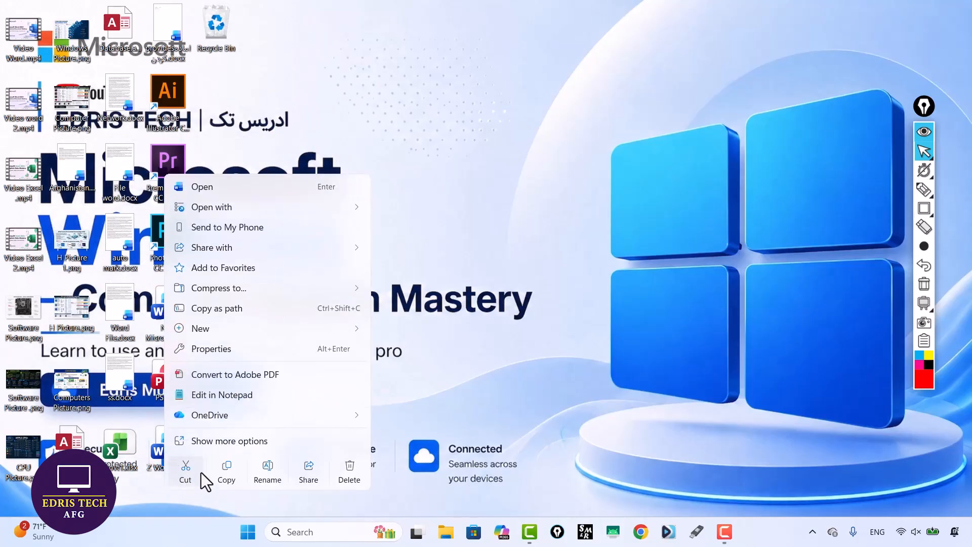
{"action": "left_click", "coordinate": [201, 440]}
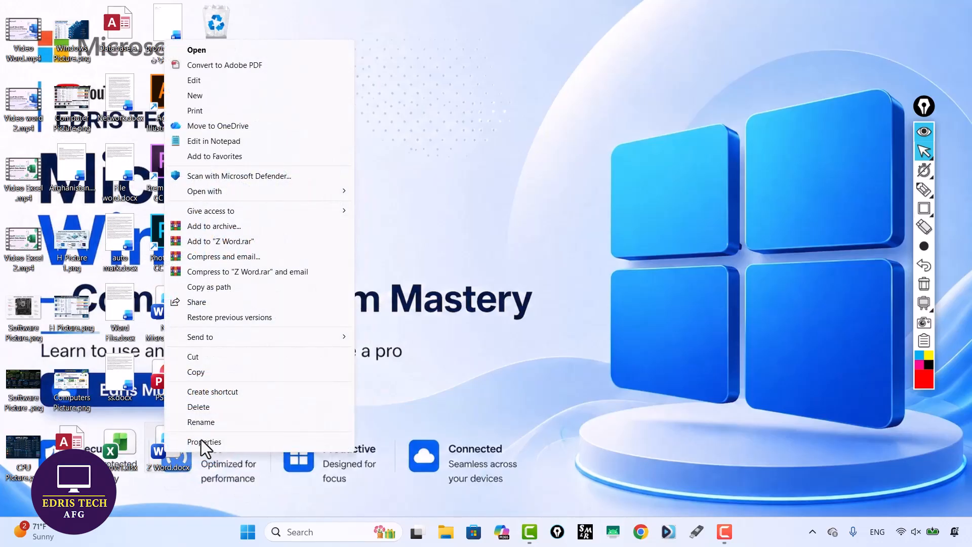
{"action": "left_click", "coordinate": [202, 441]}
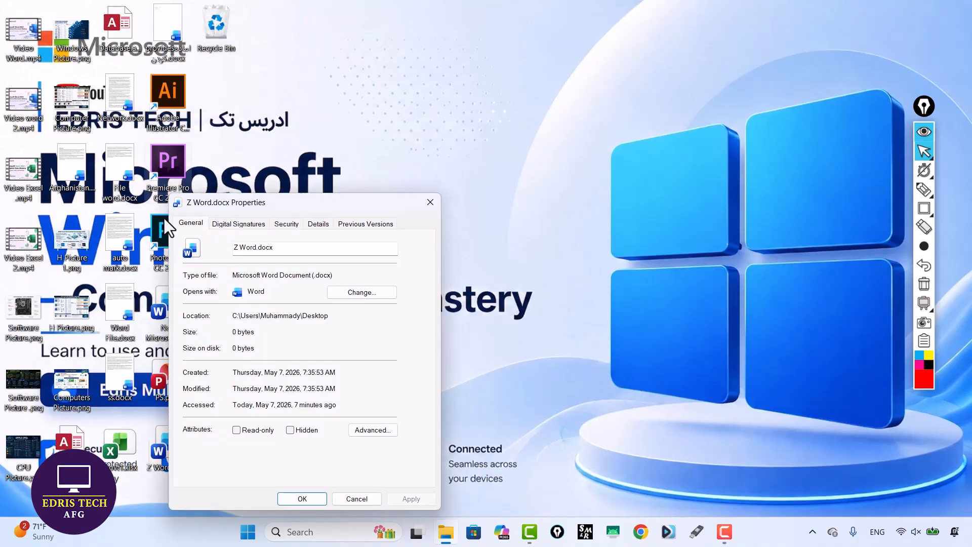
{"action": "left_click", "coordinate": [430, 203]}
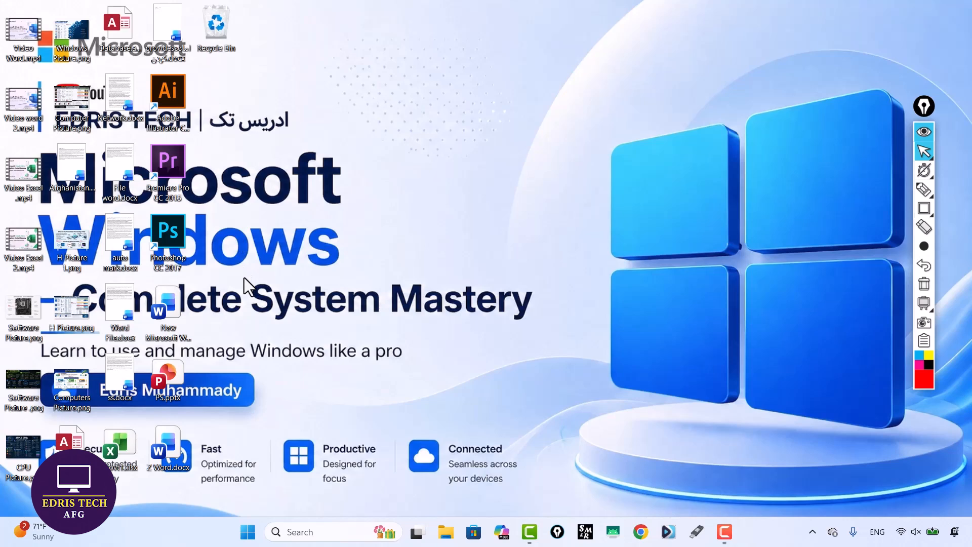
{"action": "right_click", "coordinate": [474, 139]}
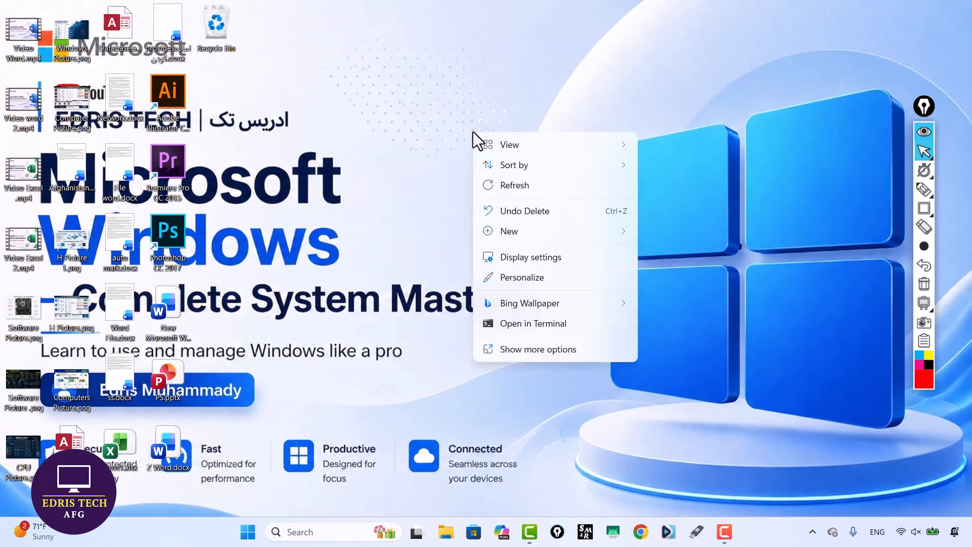
{"action": "mouse_move", "coordinate": [514, 166]}
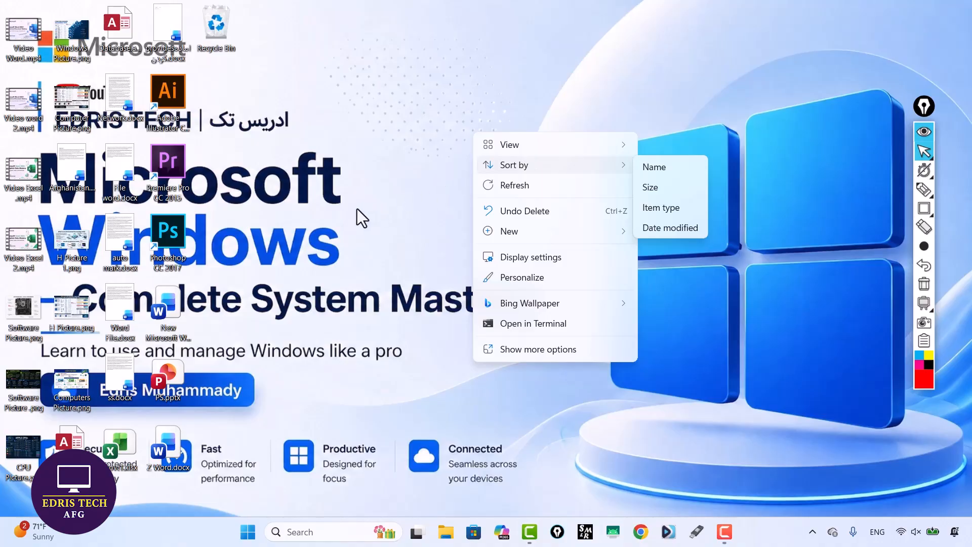
{"action": "left_click_drag", "start_coordinate": [356, 208], "coordinate": [385, 211]}
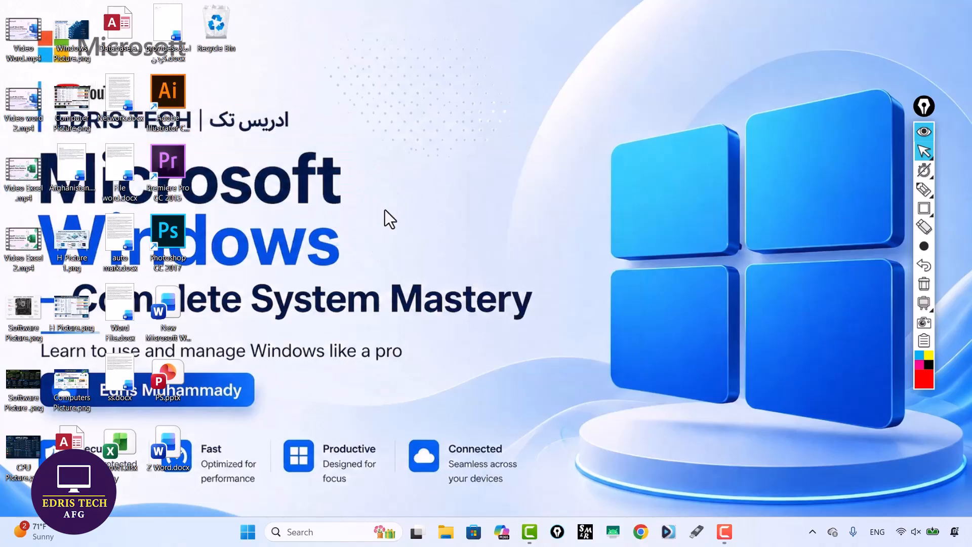
Step: Scatter several desktop icons out of order, moving Video word 2, Adobe Illustrator, Video Excel, both H Picture files and PS.pptx to other grid spots
{"action": "left_click_drag", "start_coordinate": [25, 104], "coordinate": [235, 86]}
{"action": "left_click_drag", "start_coordinate": [175, 96], "coordinate": [23, 96]}
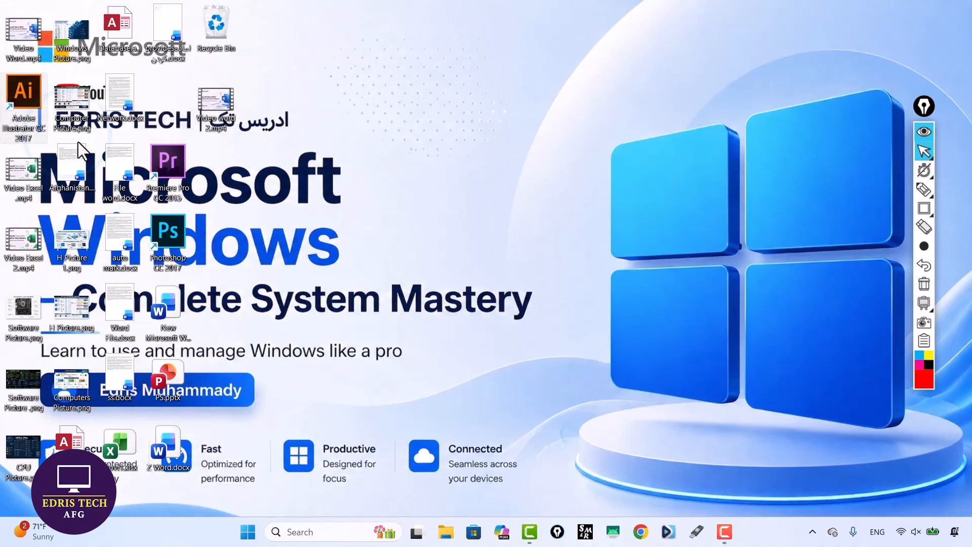
{"action": "left_click_drag", "start_coordinate": [23, 175], "coordinate": [167, 101]}
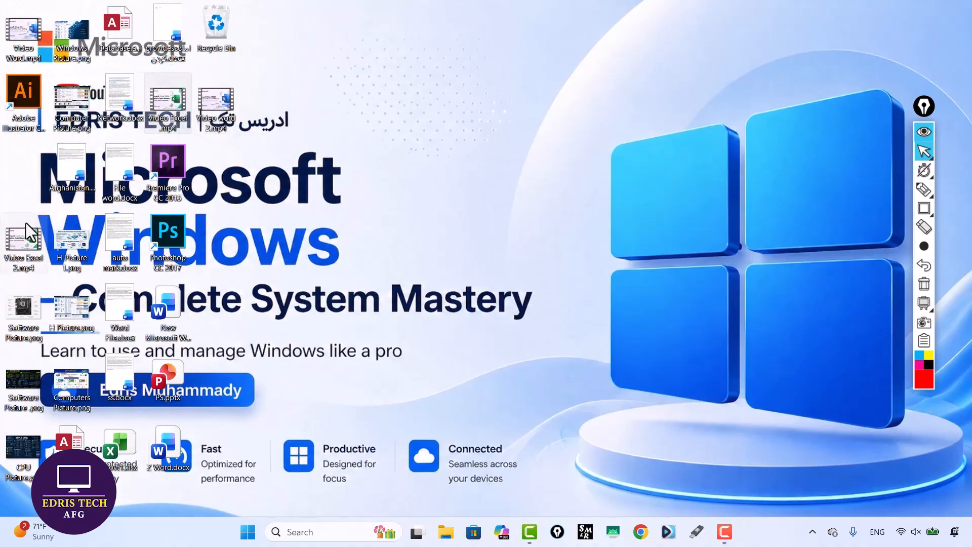
{"action": "left_click_drag", "start_coordinate": [74, 257], "coordinate": [15, 188]}
{"action": "left_click_drag", "start_coordinate": [72, 324], "coordinate": [216, 307]}
{"action": "left_click_drag", "start_coordinate": [167, 381], "coordinate": [71, 310]}
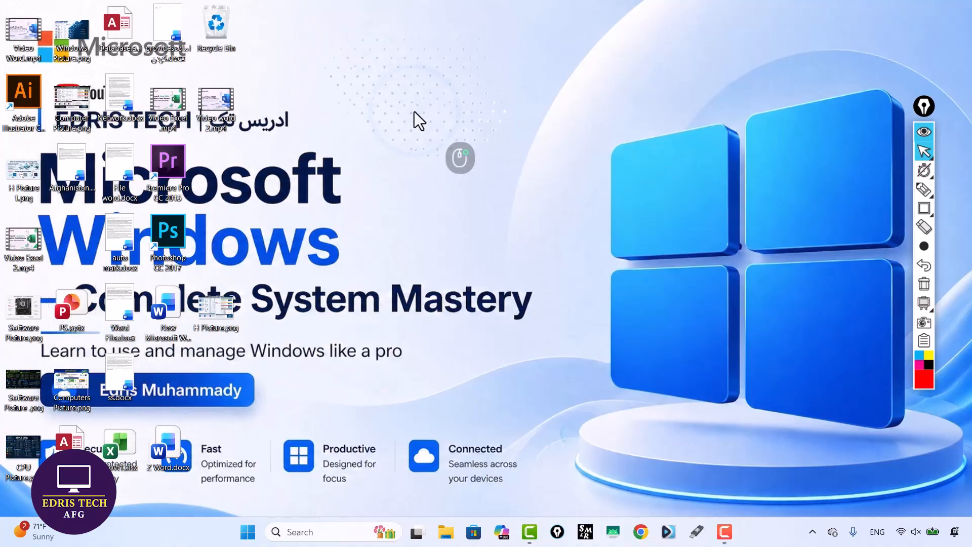
Step: Sort the desktop icons by item type
{"action": "right_click", "coordinate": [415, 112]}
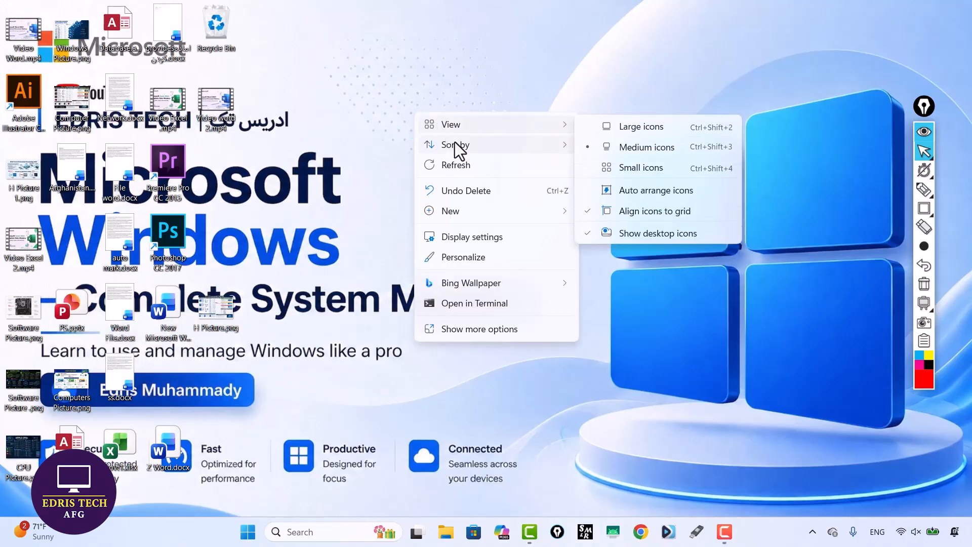
{"action": "mouse_move", "coordinate": [455, 144]}
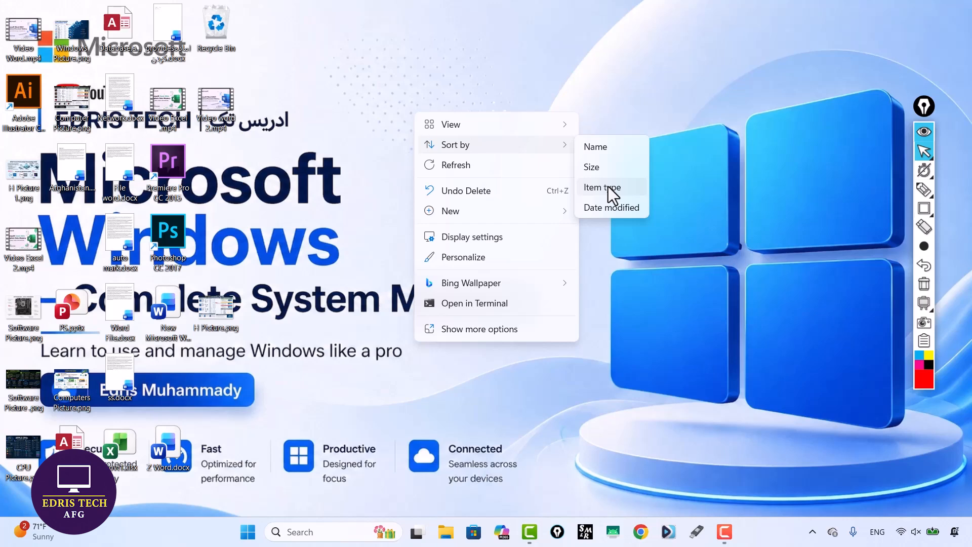
{"action": "left_click", "coordinate": [608, 186]}
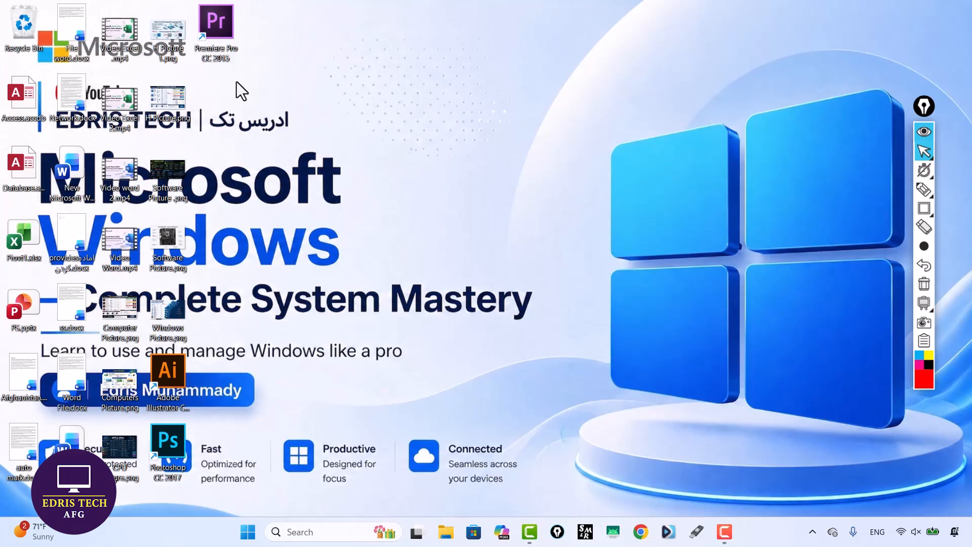
{"action": "right_click", "coordinate": [326, 44]}
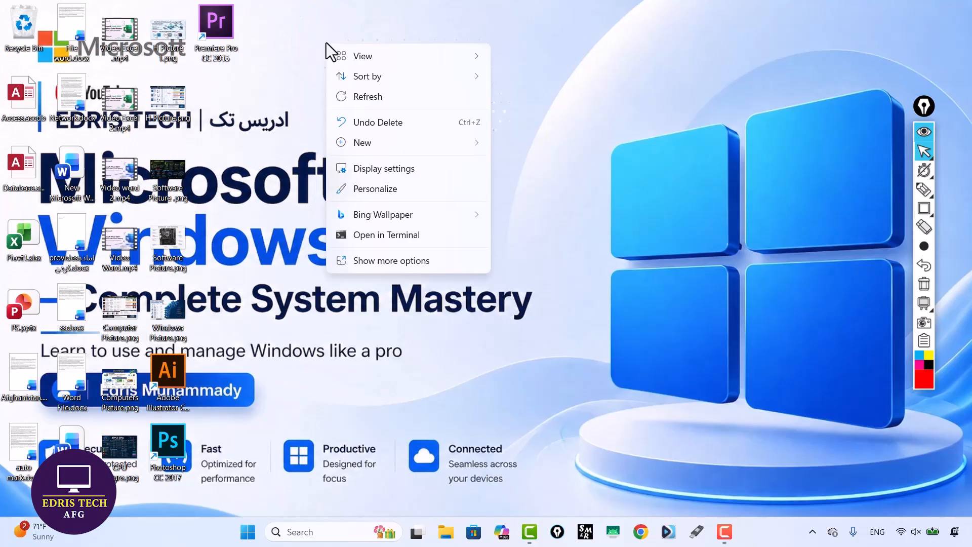
{"action": "mouse_move", "coordinate": [363, 141]}
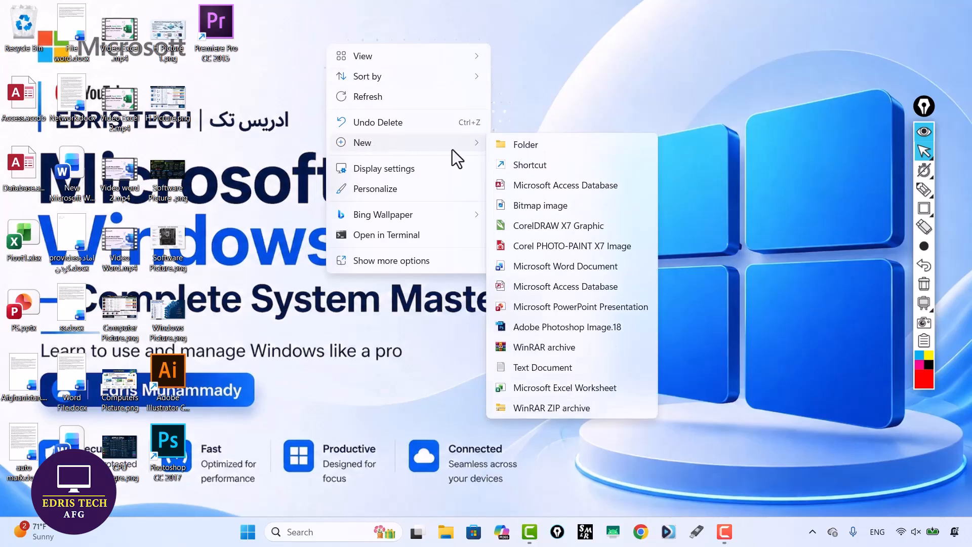
{"action": "left_click", "coordinate": [533, 147]}
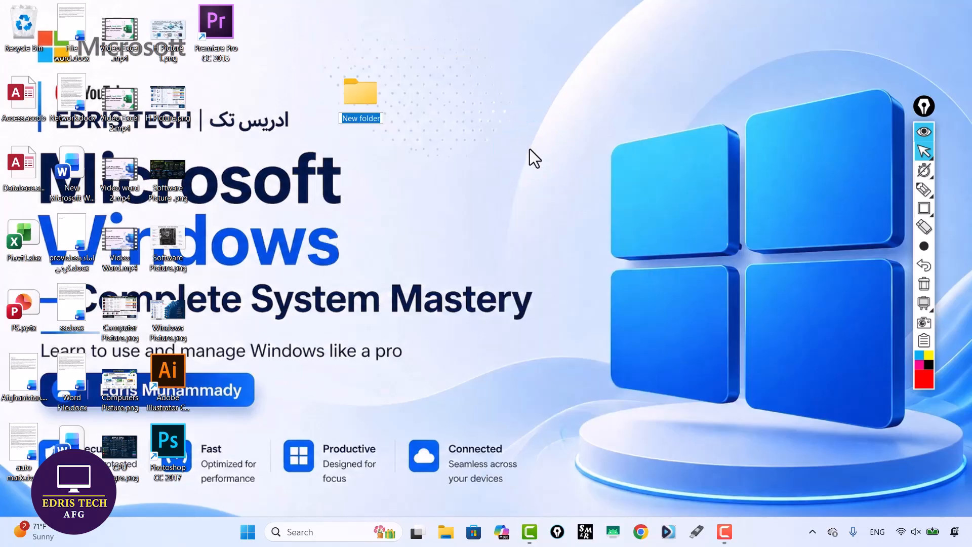
{"action": "key", "text": "BackSpace"}
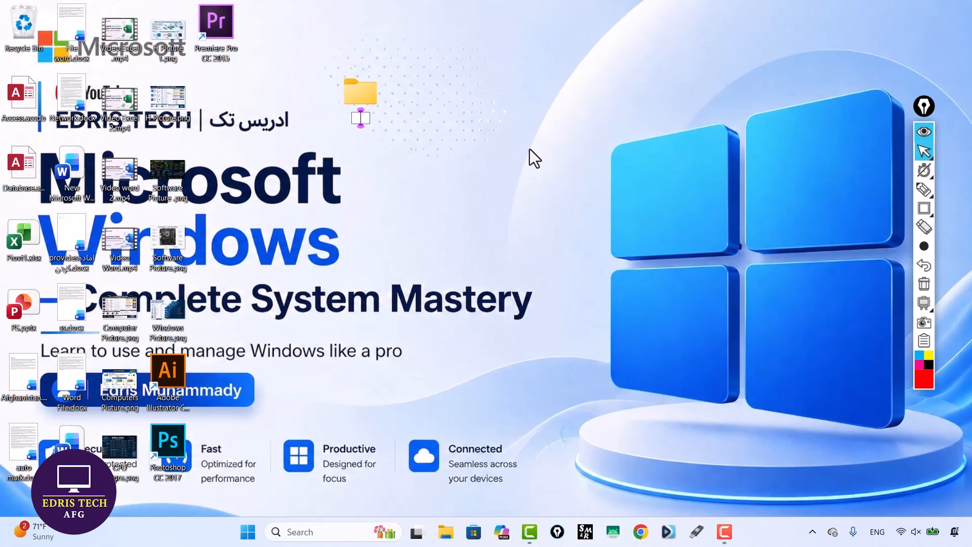
{"action": "left_click", "coordinate": [463, 100]}
{"action": "key", "text": "Delete"}
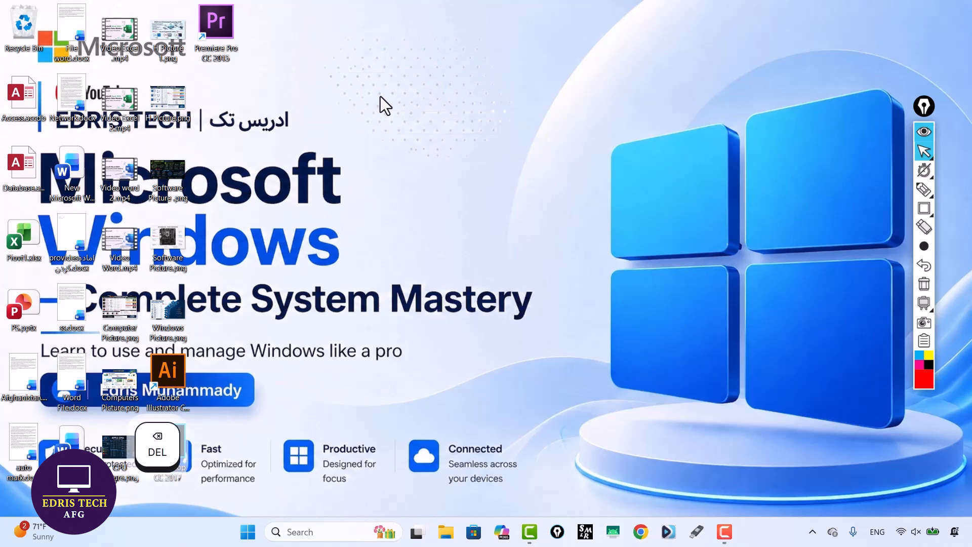
Step: Create a new Microsoft Access database named Database5.accdb on the desktop and close Access
{"action": "right_click", "coordinate": [429, 83]}
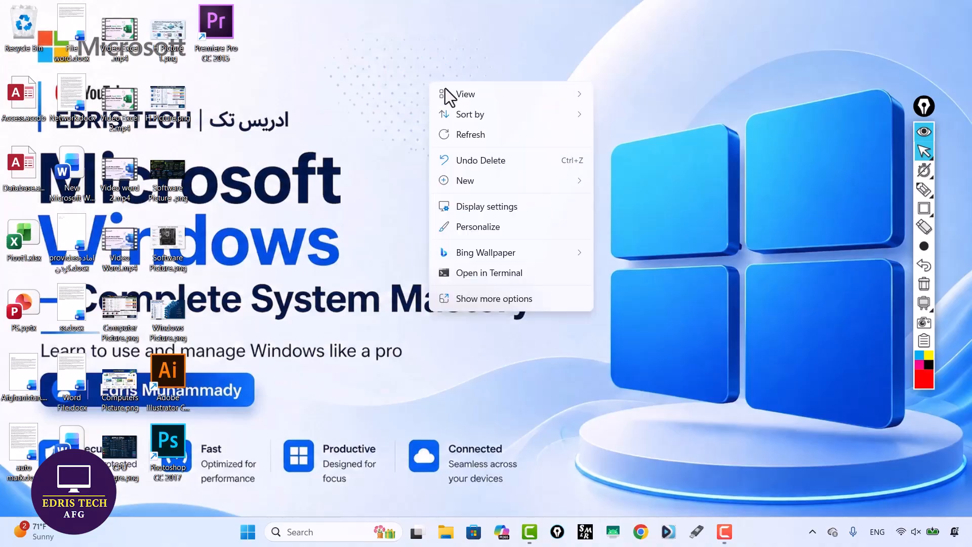
{"action": "mouse_move", "coordinate": [513, 178]}
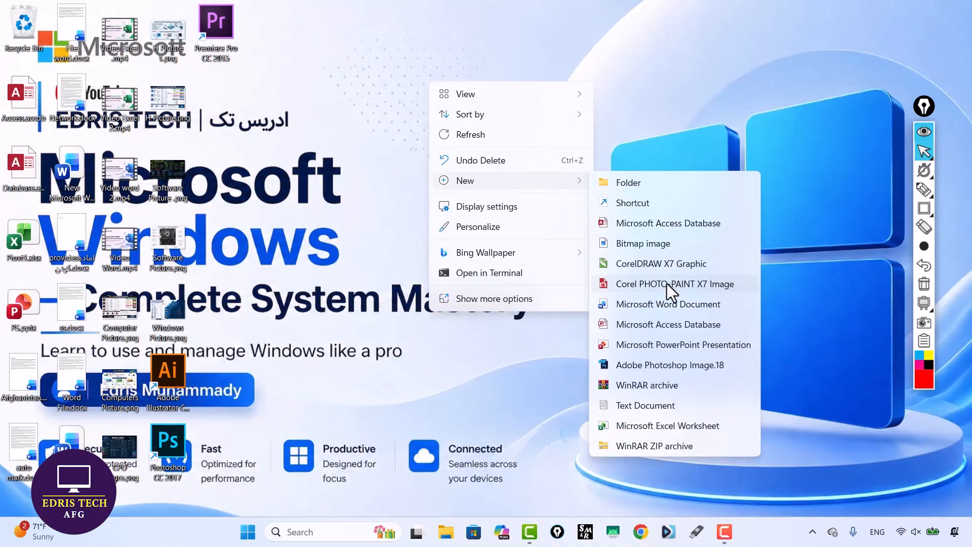
{"action": "left_click", "coordinate": [656, 328]}
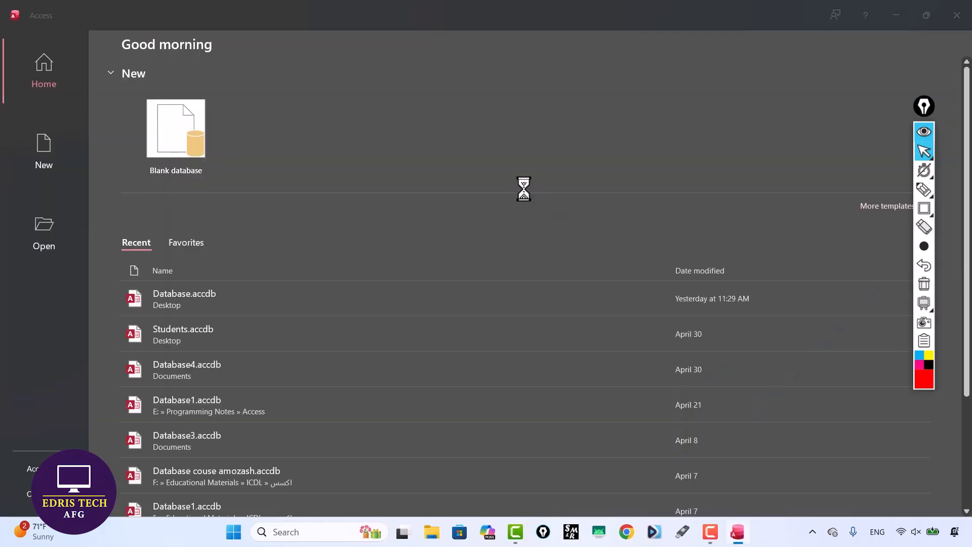
{"action": "left_click", "coordinate": [53, 126]}
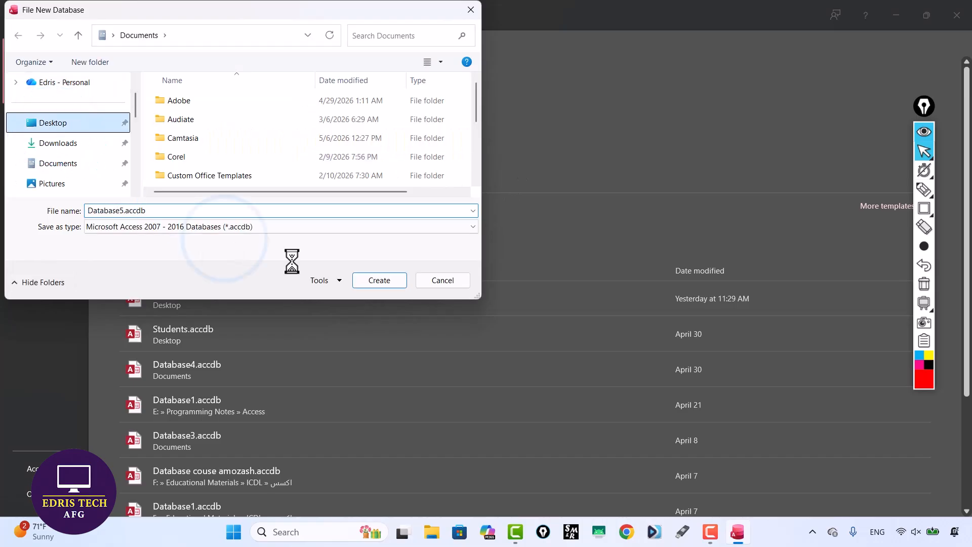
{"action": "left_click", "coordinate": [398, 284]}
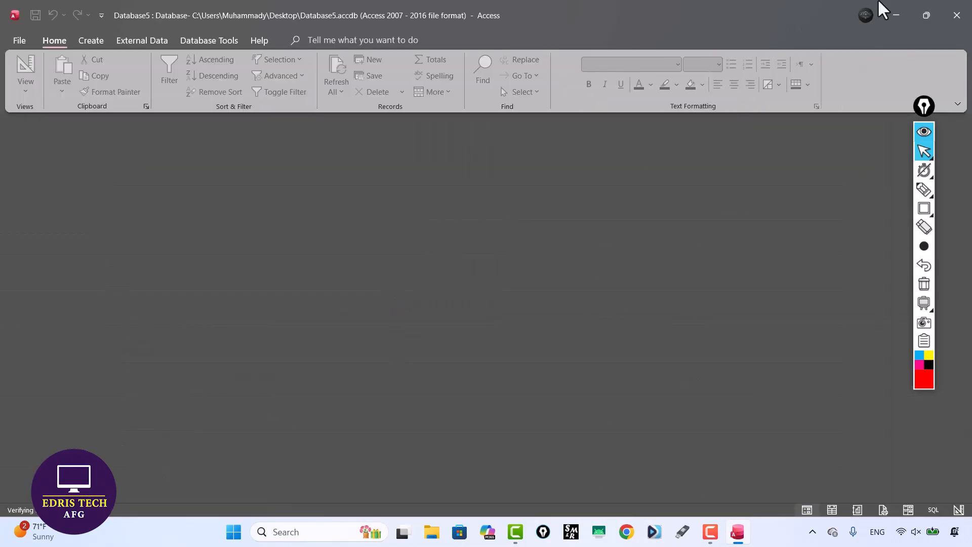
{"action": "left_click", "coordinate": [957, 20]}
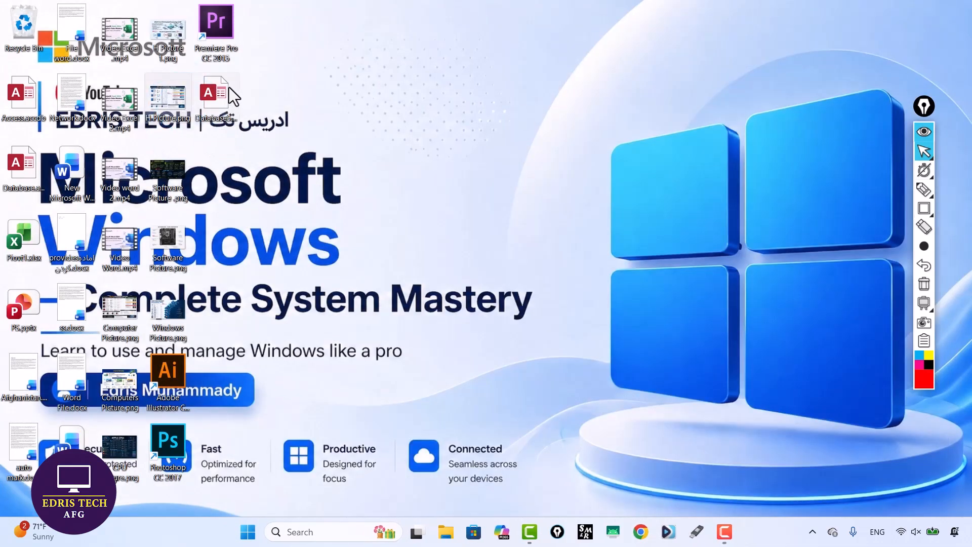
Step: Rename the Database5.accdb file on the desktop to new.accdb
{"action": "left_click", "coordinate": [236, 131]}
{"action": "key", "text": "F2"}
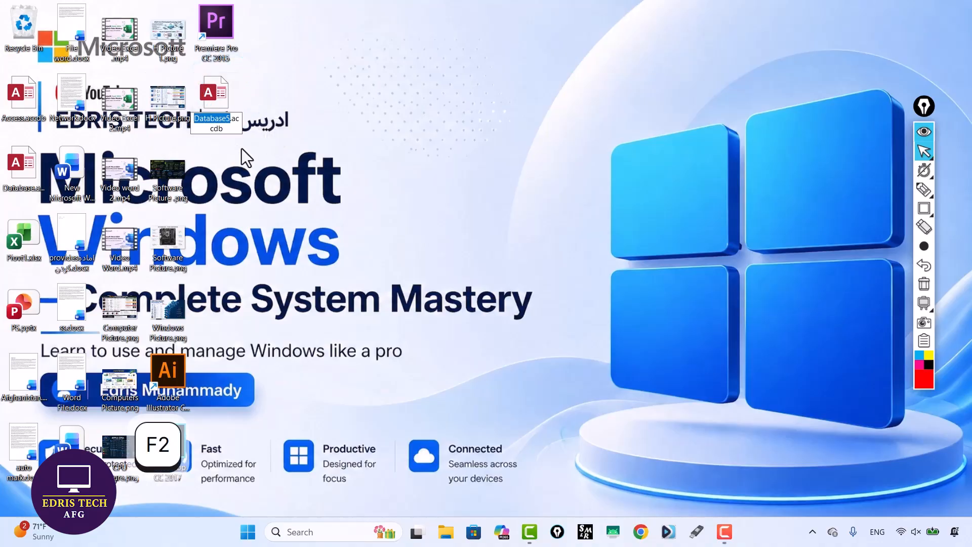
{"action": "type", "text": "new"}
{"action": "key", "text": "Return"}
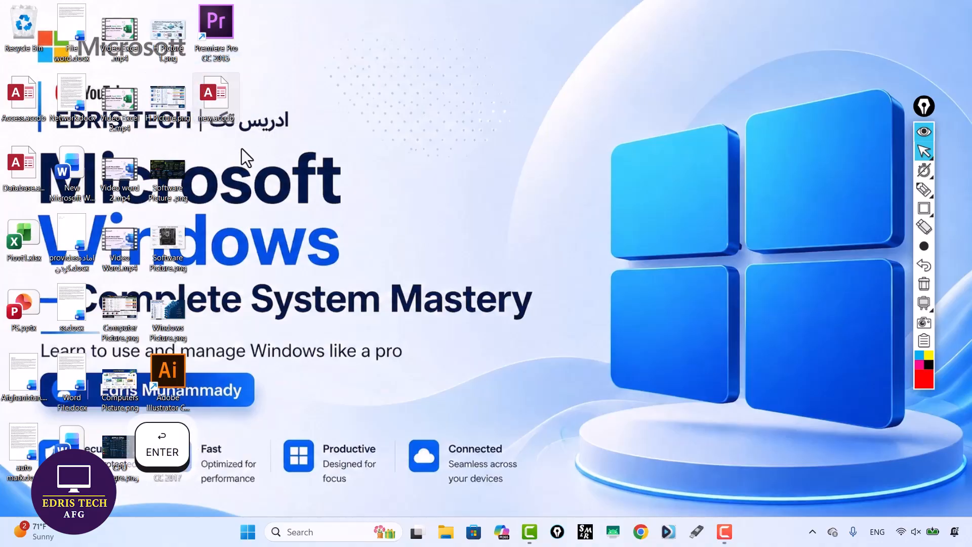
Step: Sort the desktop icons by date modified
{"action": "left_click", "coordinate": [360, 63]}
{"action": "right_click", "coordinate": [360, 63]}
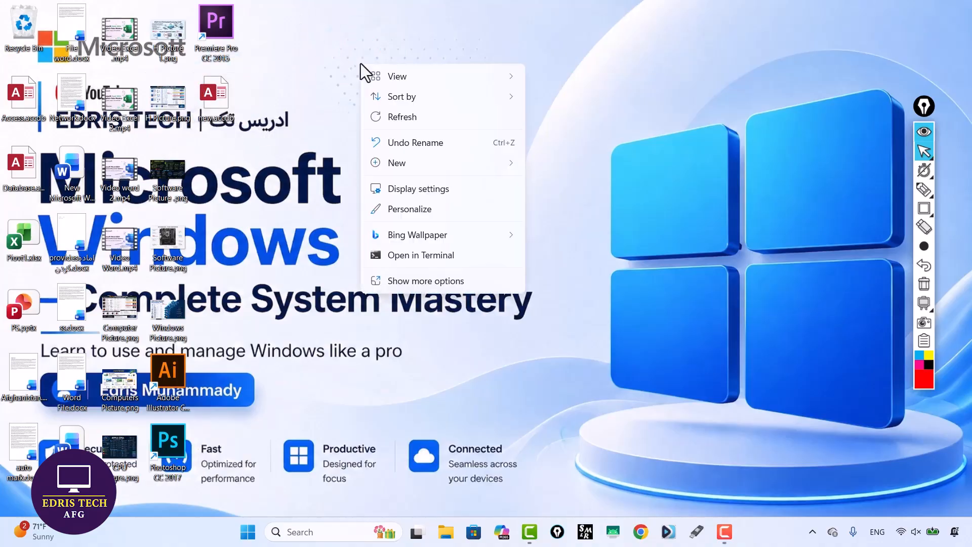
{"action": "mouse_move", "coordinate": [408, 101]}
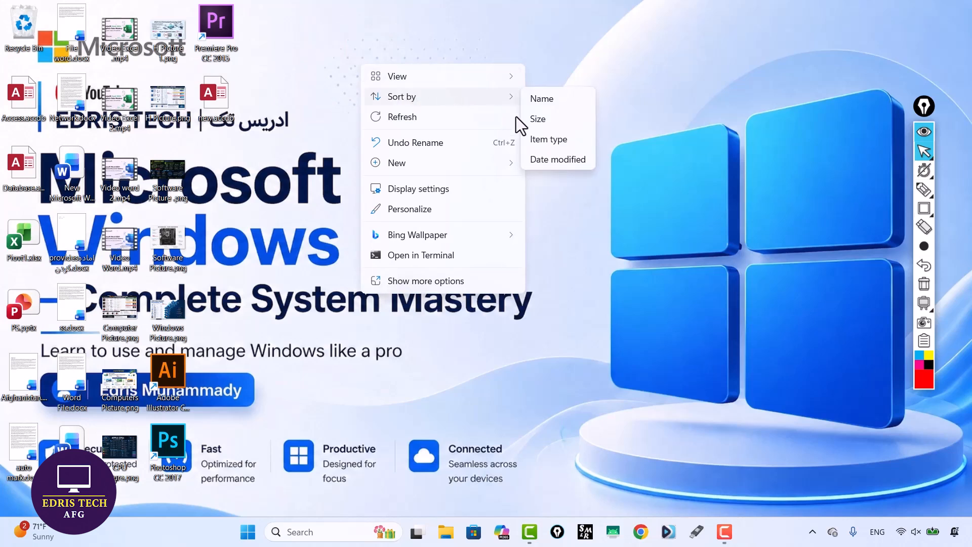
{"action": "left_click", "coordinate": [576, 161]}
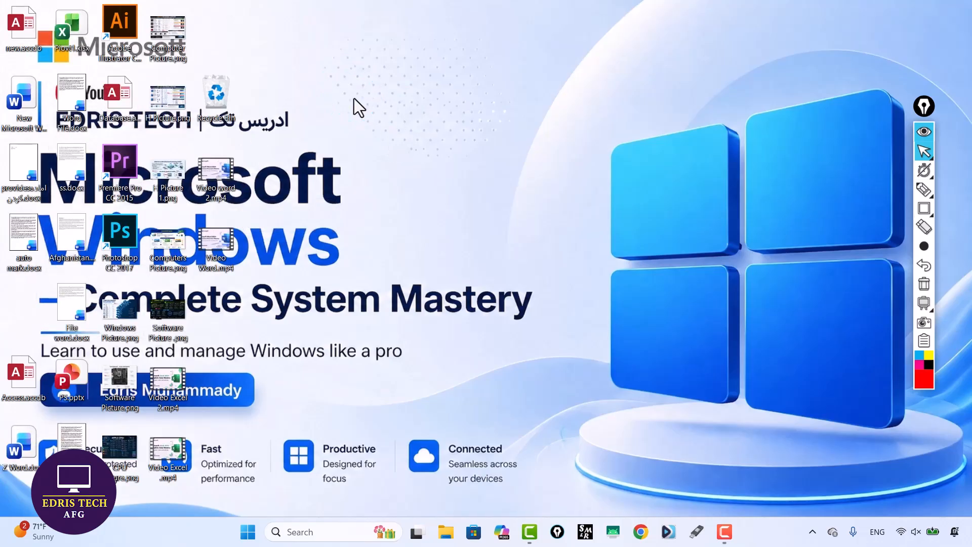
Step: Refresh the desktop
{"action": "right_click", "coordinate": [354, 99]}
{"action": "key", "text": "e"}
{"action": "right_click", "coordinate": [354, 98]}
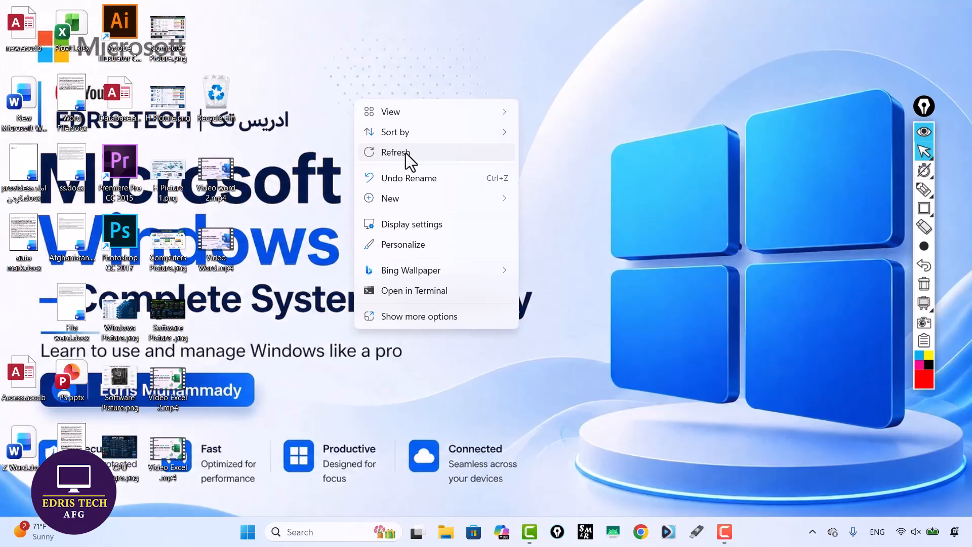
{"action": "left_click", "coordinate": [405, 153]}
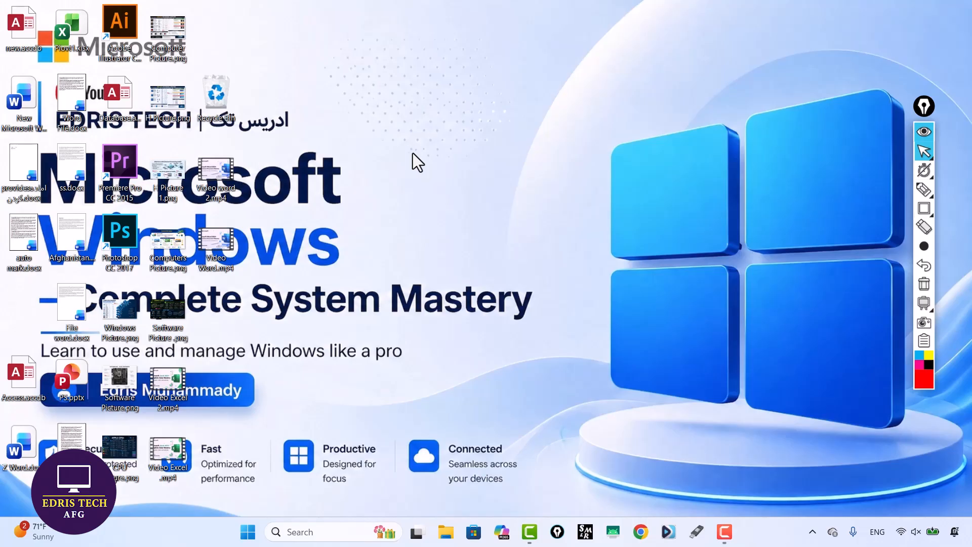
{"action": "right_click", "coordinate": [390, 137]}
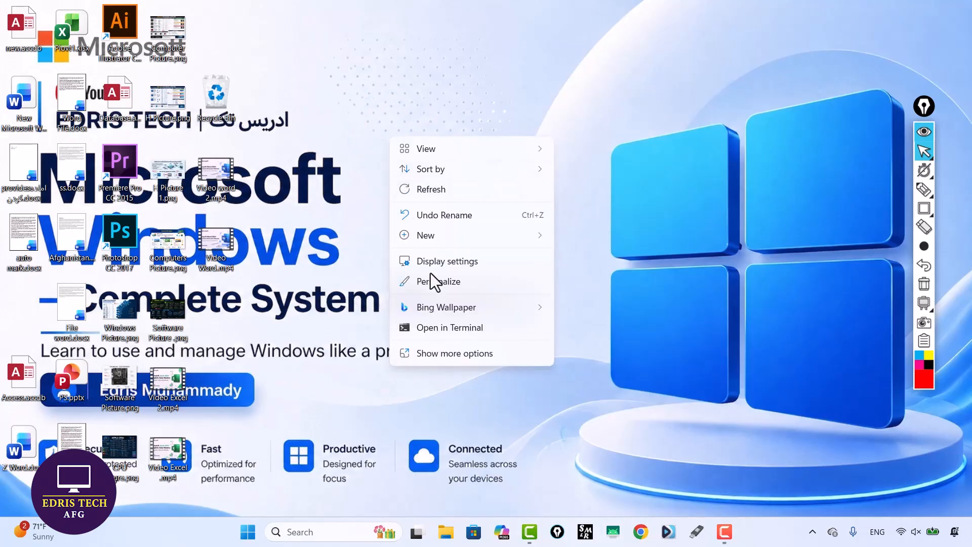
{"action": "left_click", "coordinate": [427, 354]}
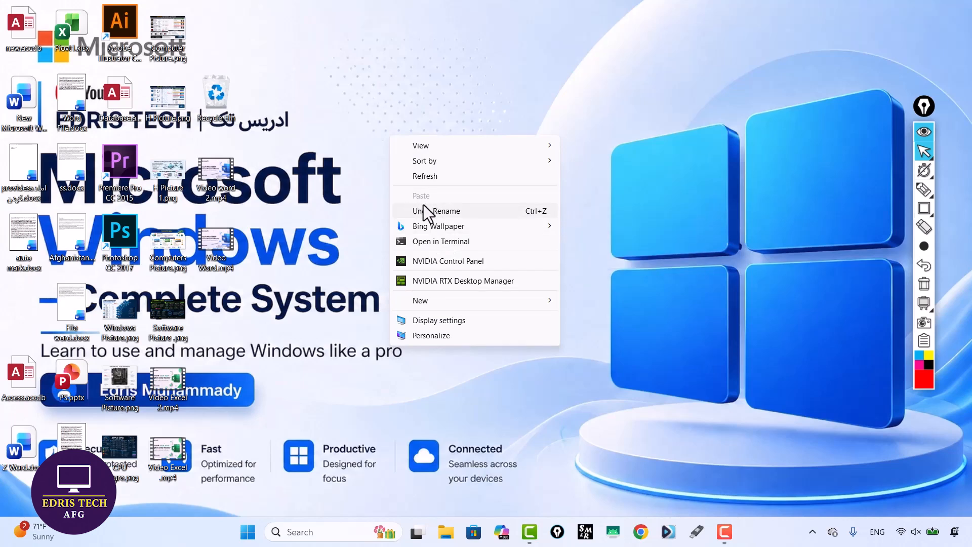
{"action": "left_click", "coordinate": [424, 105]}
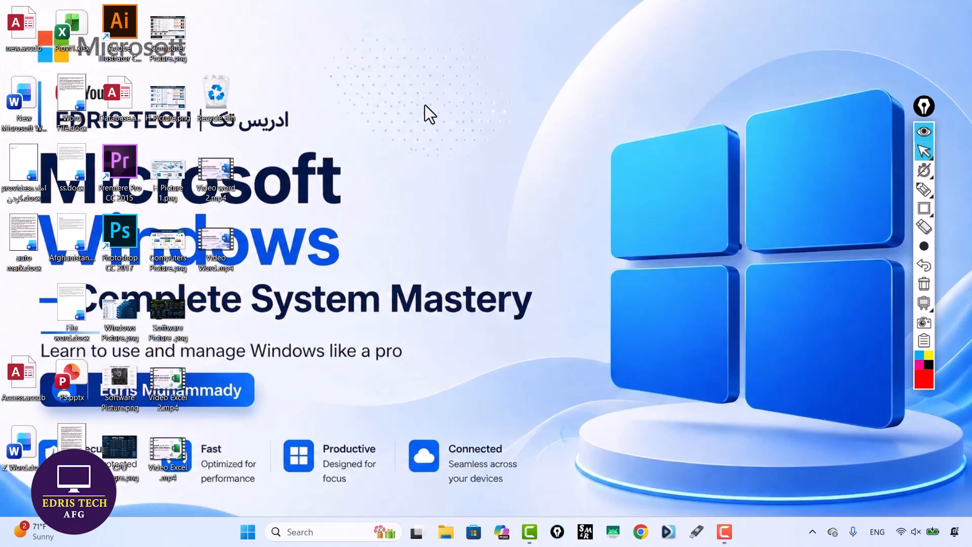
Step: Create a new desktop folder named ICDL and move its icon further away from the other icons
{"action": "right_click", "coordinate": [434, 67]}
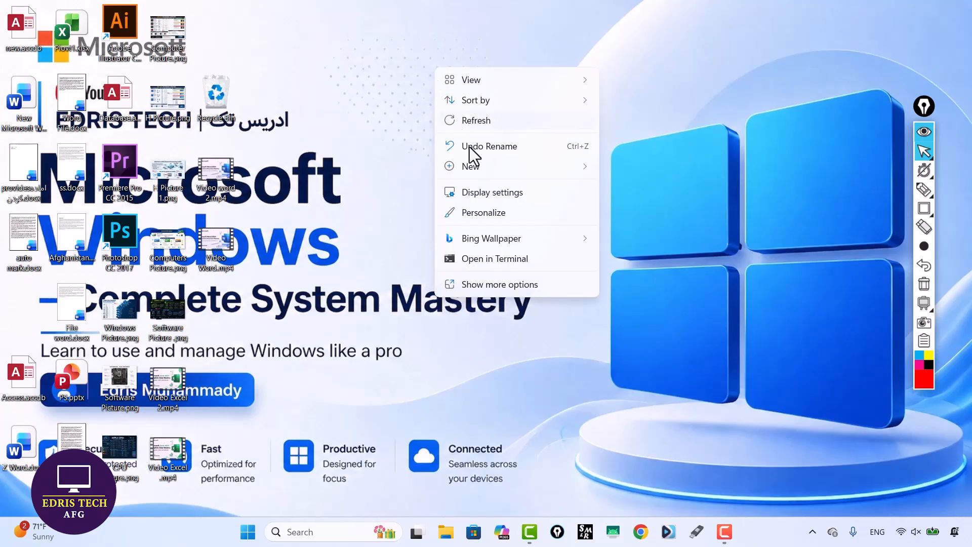
{"action": "mouse_move", "coordinate": [481, 164]}
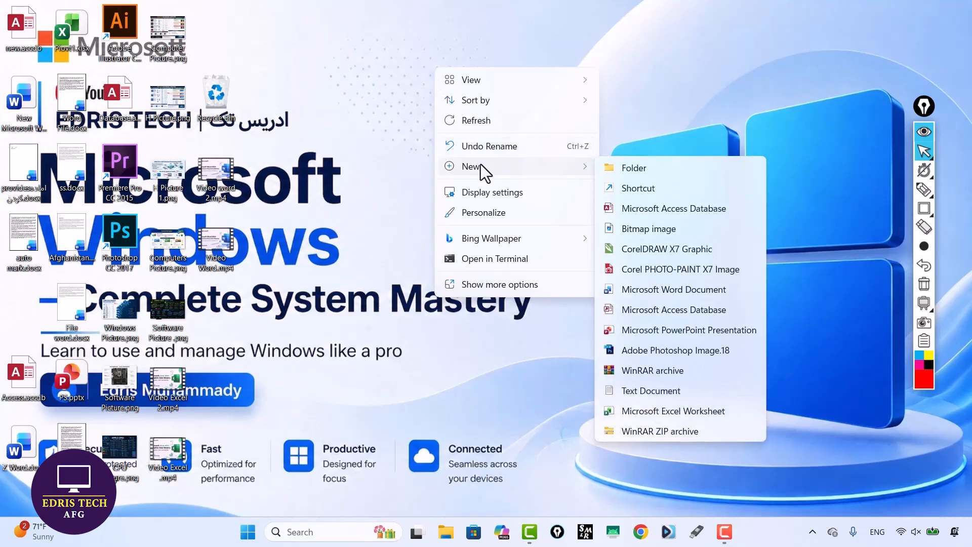
{"action": "left_click", "coordinate": [630, 173]}
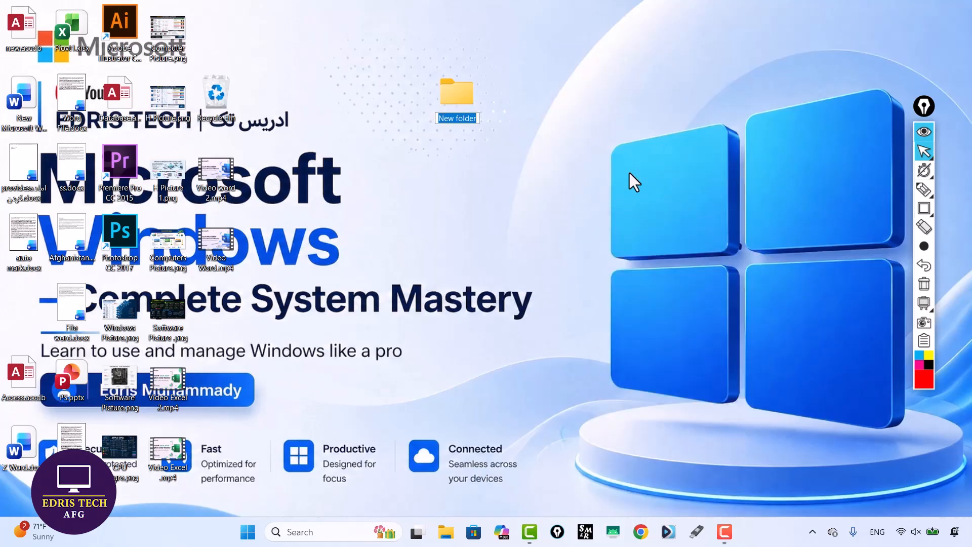
{"action": "type", "text": "C"}
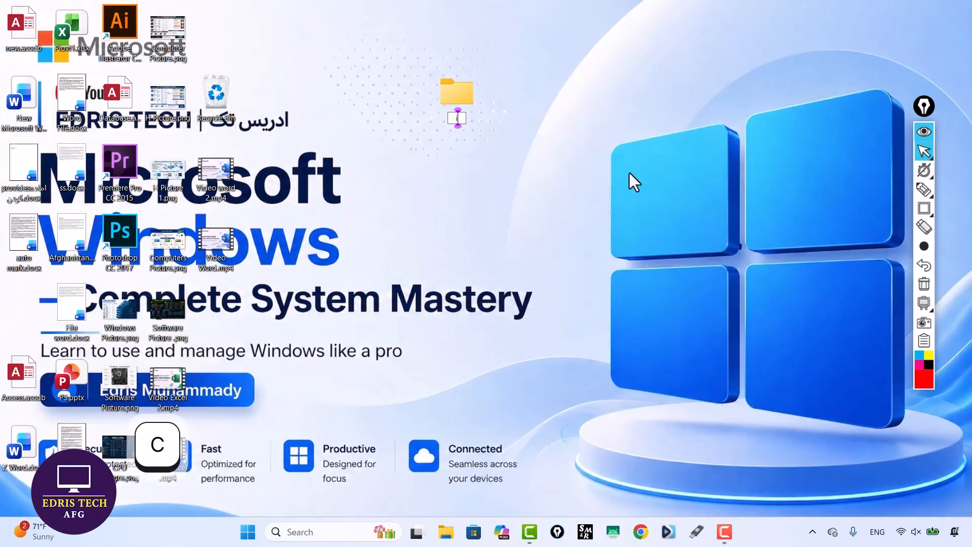
{"action": "type", "text": "CDL"}
{"action": "key", "text": "Return"}
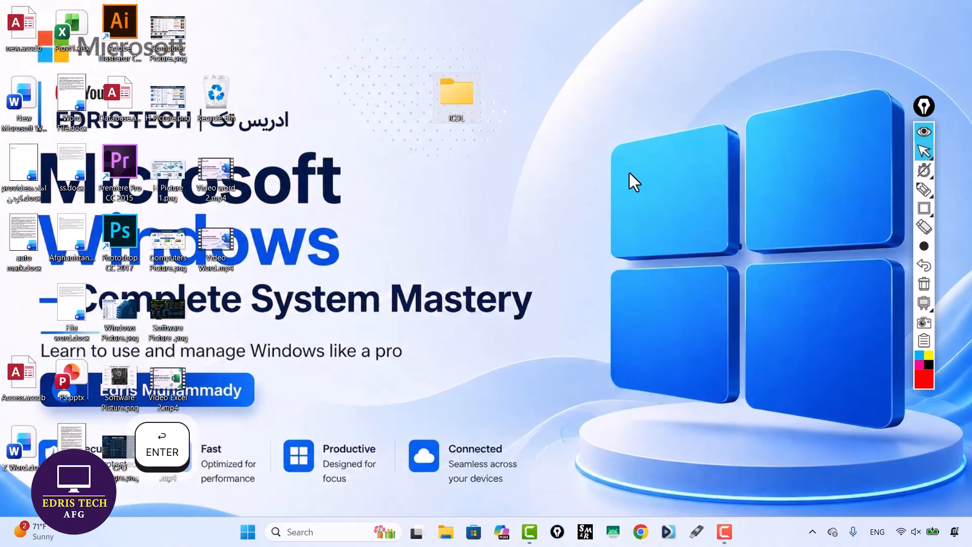
{"action": "left_click_drag", "start_coordinate": [439, 107], "coordinate": [522, 80]}
Step: Open the ICDL folder and reposition its window so the desktop icons and the folder icon stay uncovered
{"action": "double_click", "coordinate": [550, 97]}
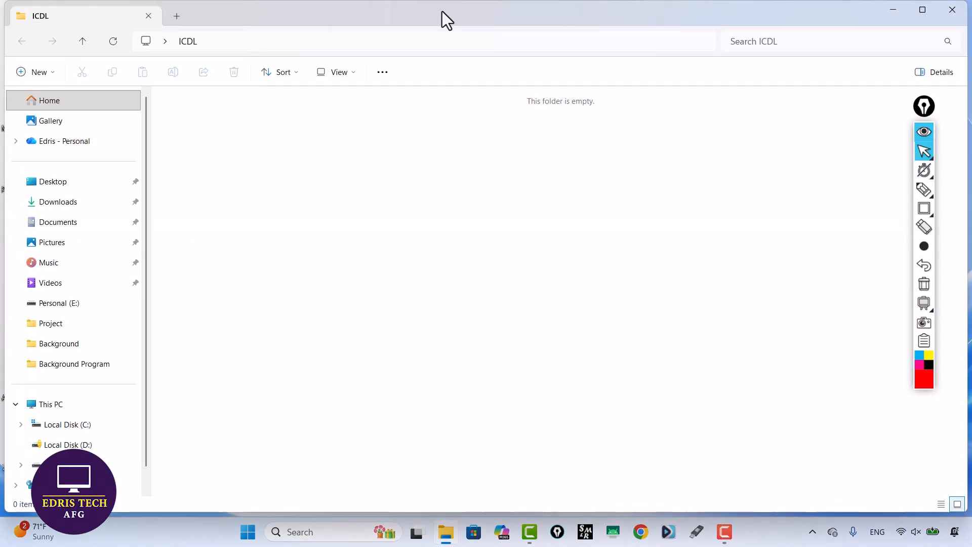
{"action": "left_click_drag", "start_coordinate": [443, 20], "coordinate": [556, 60]}
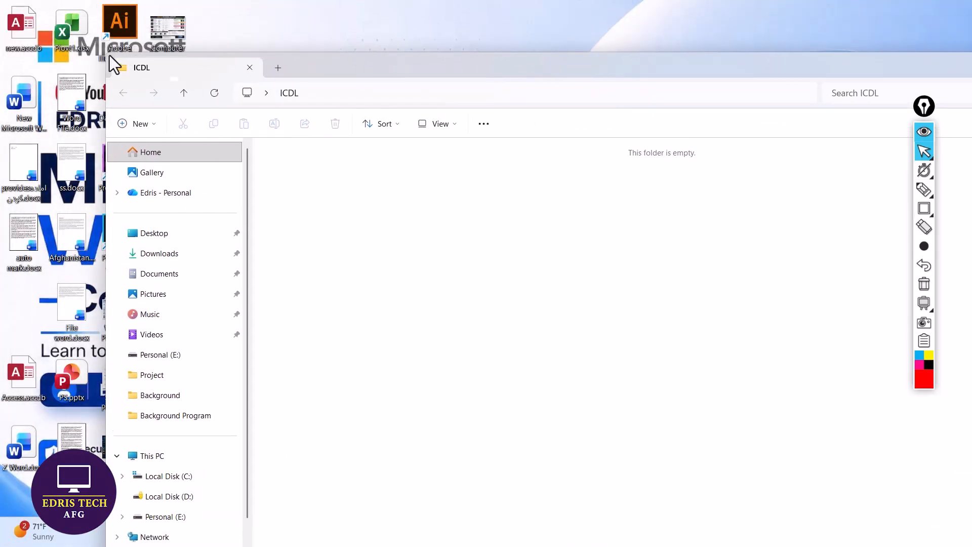
{"action": "left_click_drag", "start_coordinate": [110, 56], "coordinate": [812, 224]}
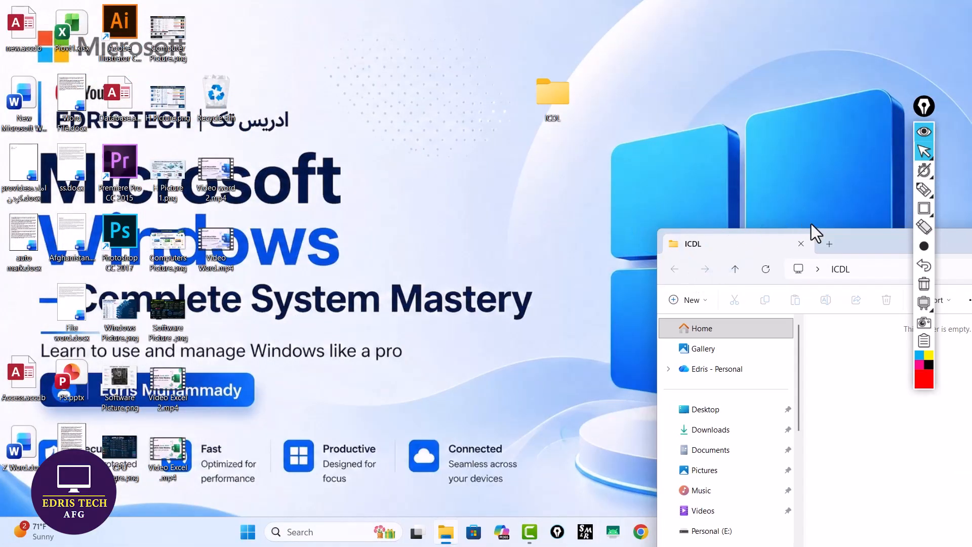
{"action": "left_click_drag", "start_coordinate": [873, 238], "coordinate": [704, 187]}
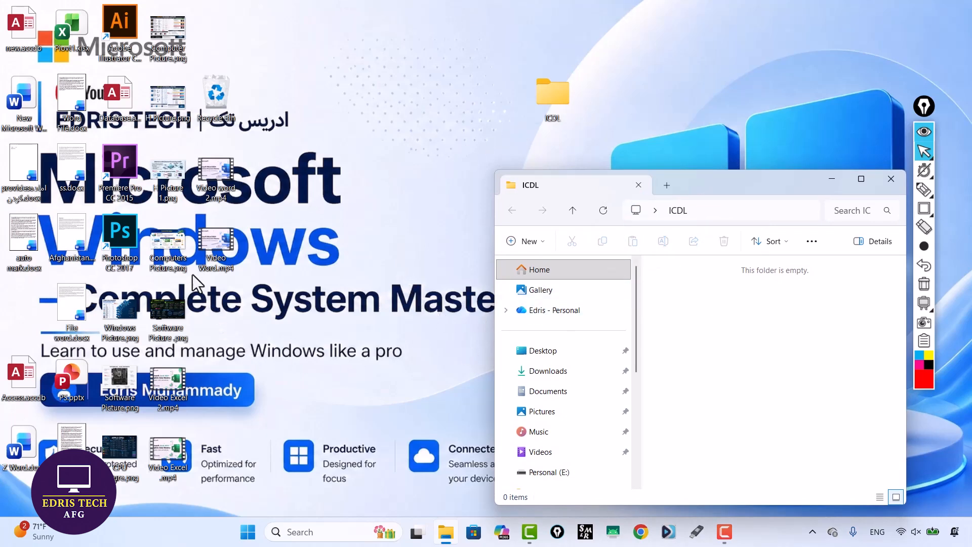
Step: Copy Computer Picture.png from the desktop and paste it into the ICDL folder
{"action": "right_click", "coordinate": [159, 25]}
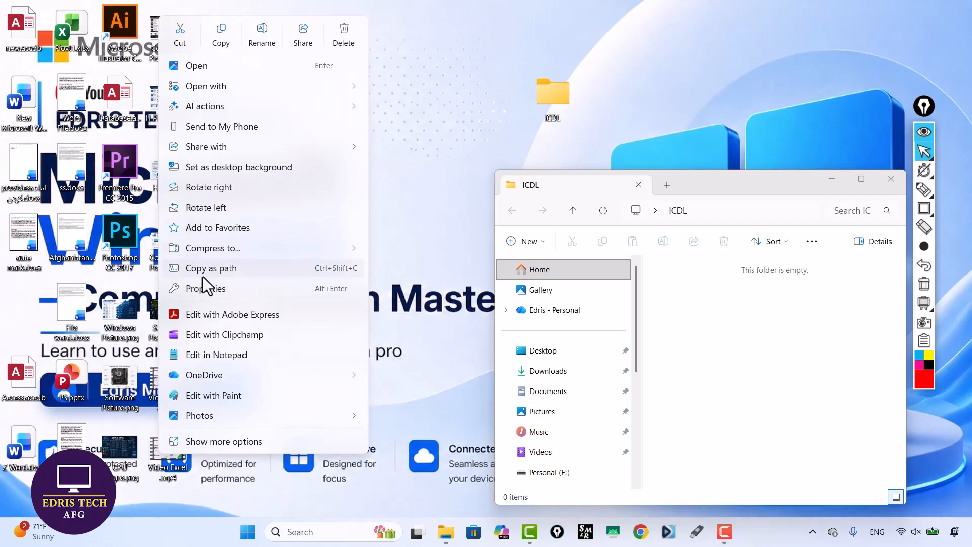
{"action": "left_click", "coordinate": [227, 439]}
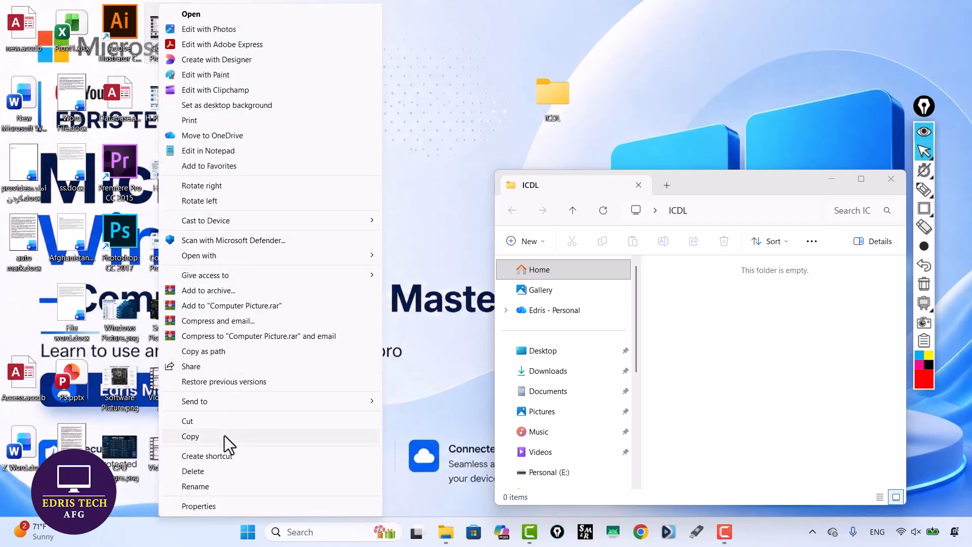
{"action": "left_click", "coordinate": [225, 437]}
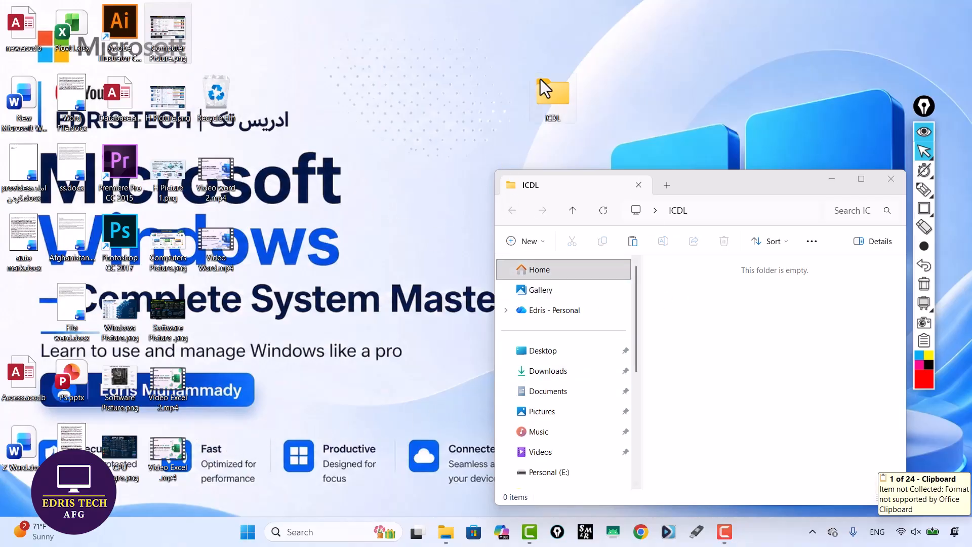
{"action": "left_click", "coordinate": [746, 316]}
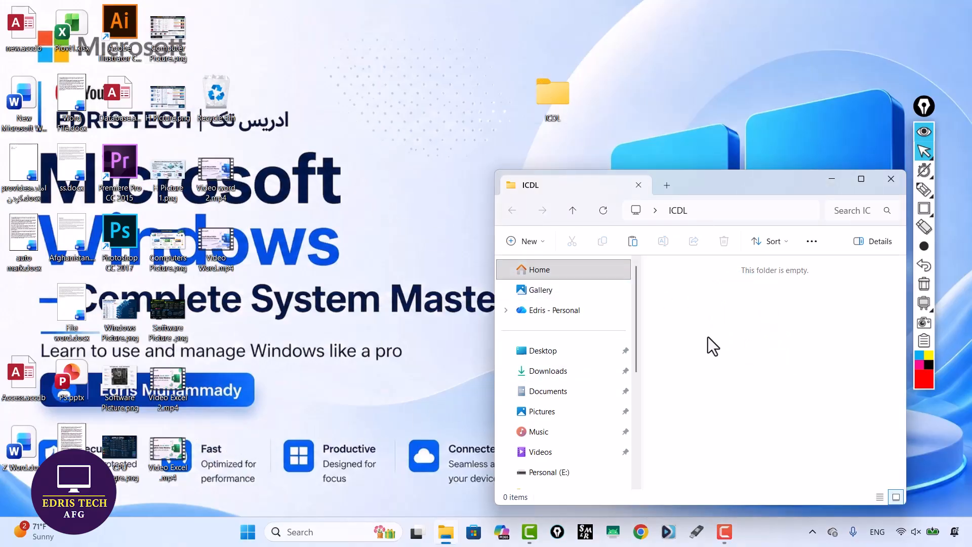
{"action": "right_click", "coordinate": [716, 321]}
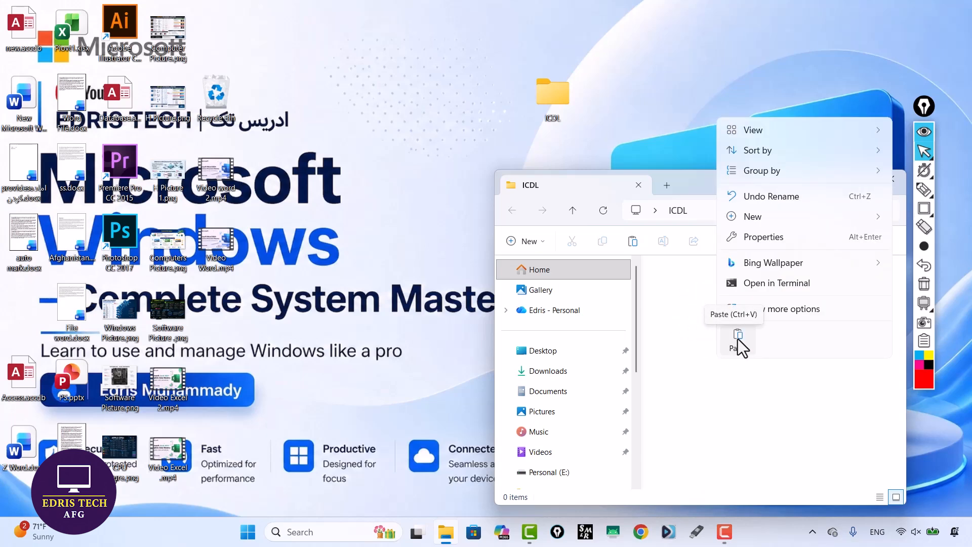
{"action": "left_click", "coordinate": [785, 310]}
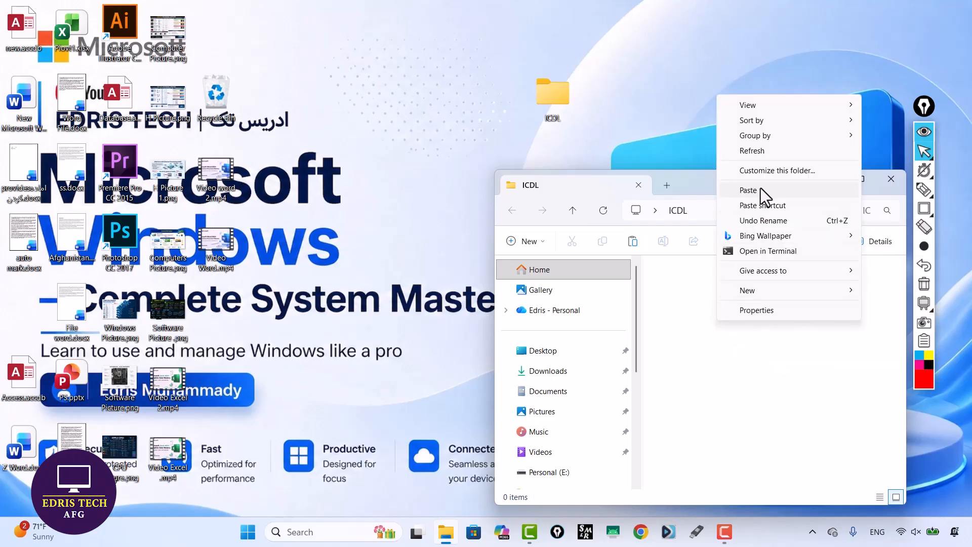
{"action": "left_click", "coordinate": [703, 360]}
{"action": "key", "text": "ctrl"}
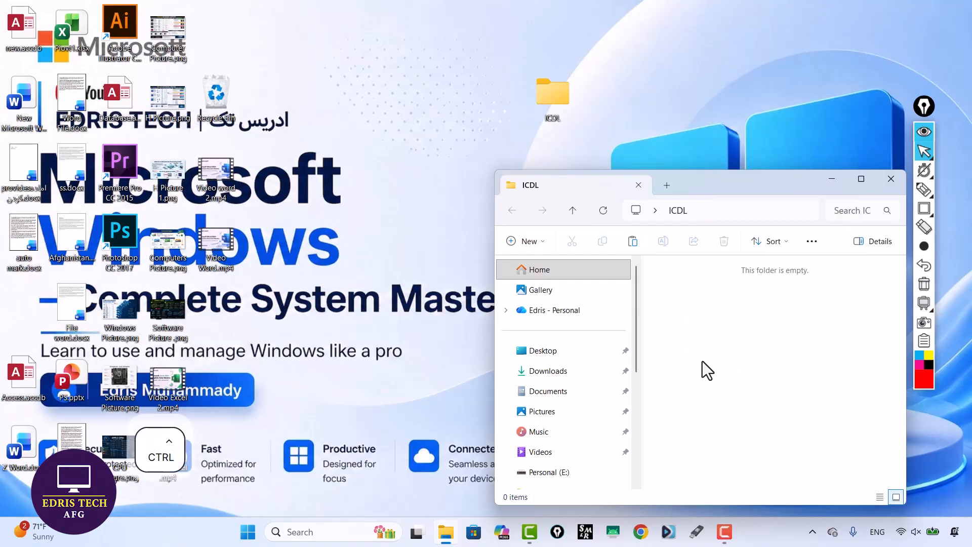
{"action": "key", "text": "ctrl+v"}
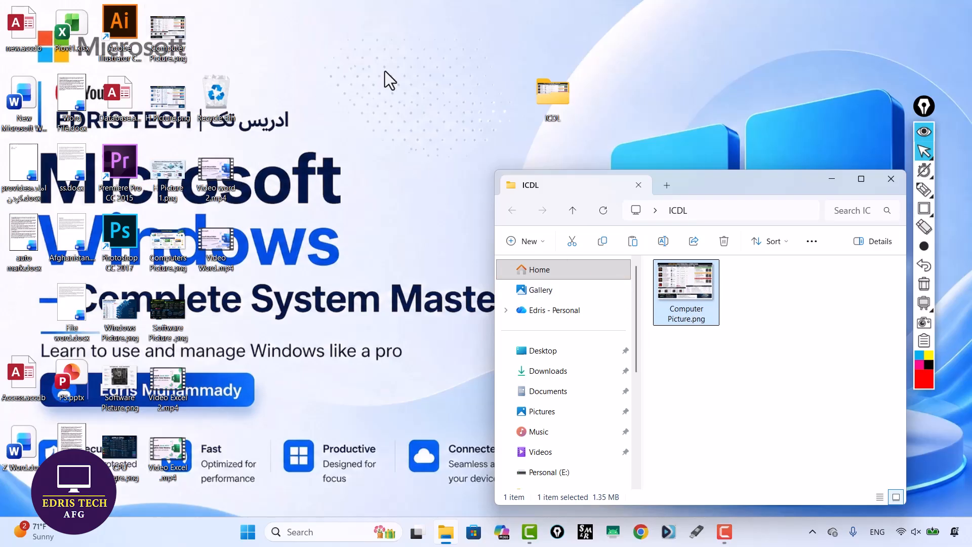
Step: Remove the pasted copy of Computer Picture.png from the ICDL folder
{"action": "mouse_move", "coordinate": [670, 305]}
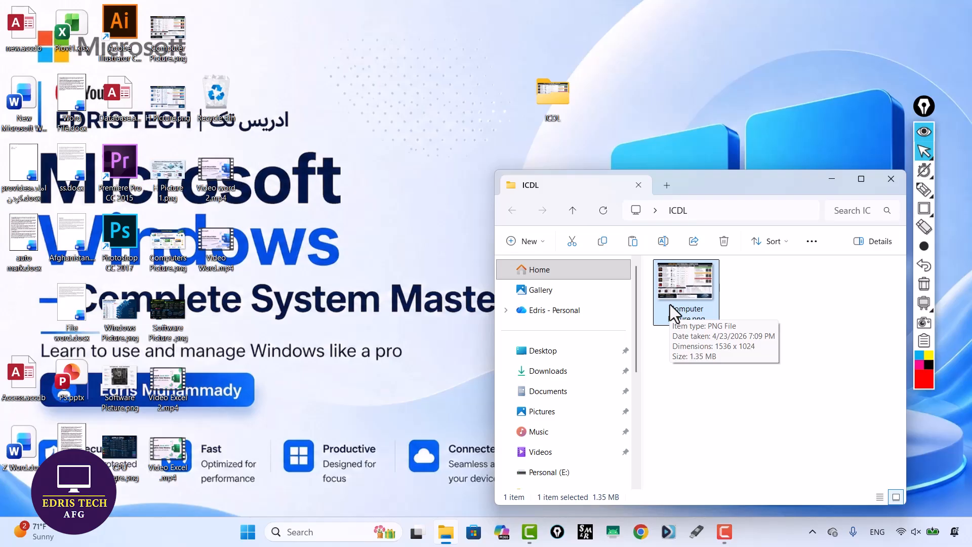
{"action": "left_click", "coordinate": [670, 305]}
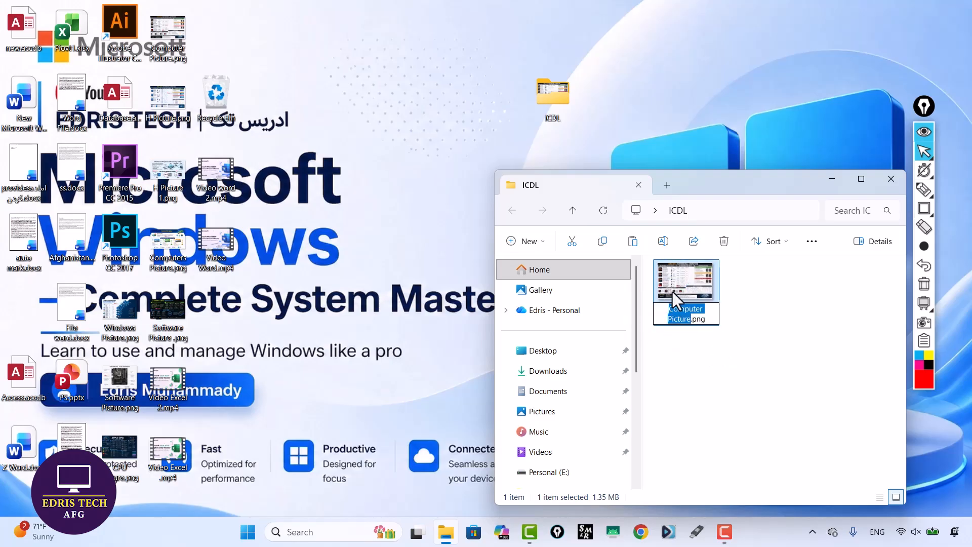
{"action": "key", "text": "Delete"}
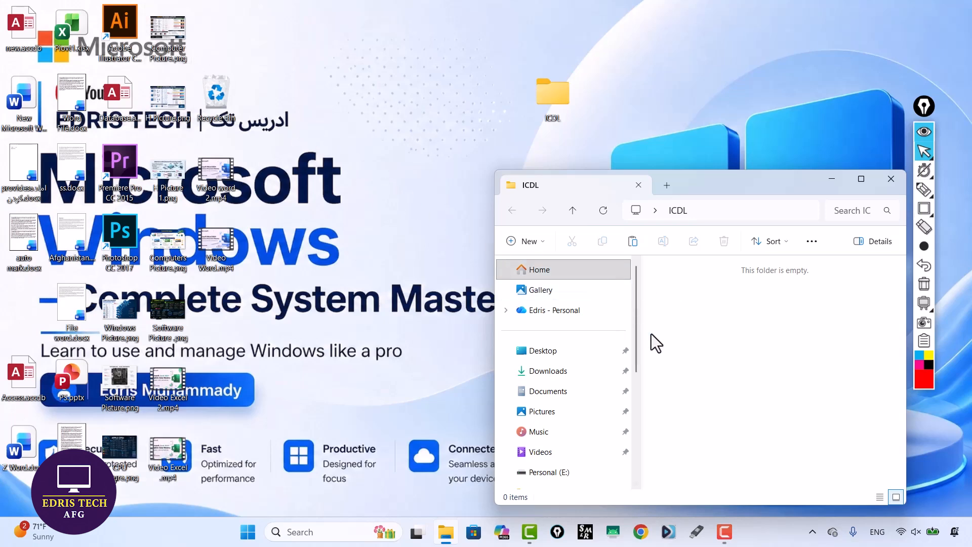
Step: Move Computer Picture.png from the desktop into the ICDL folder with cut and paste, and undo that move
{"action": "right_click", "coordinate": [162, 25]}
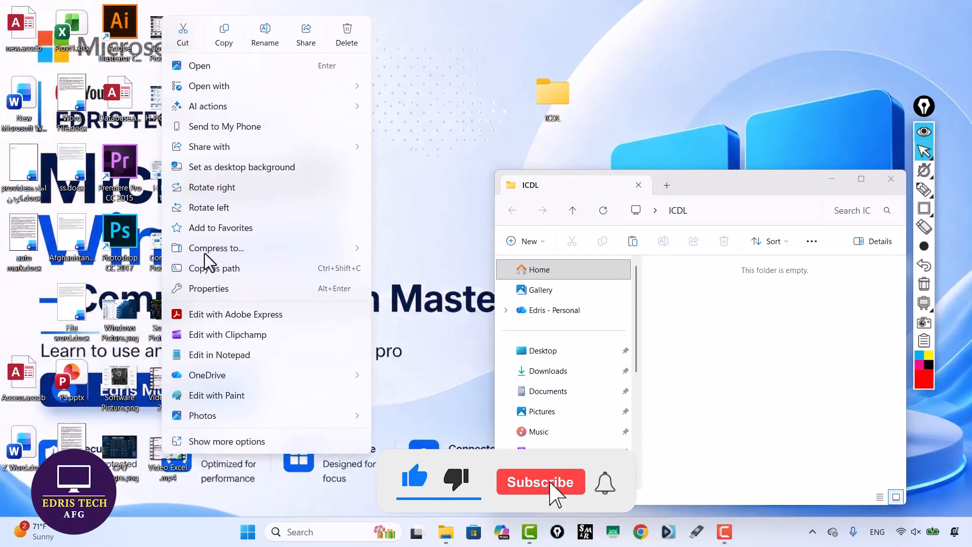
{"action": "left_click", "coordinate": [229, 446]}
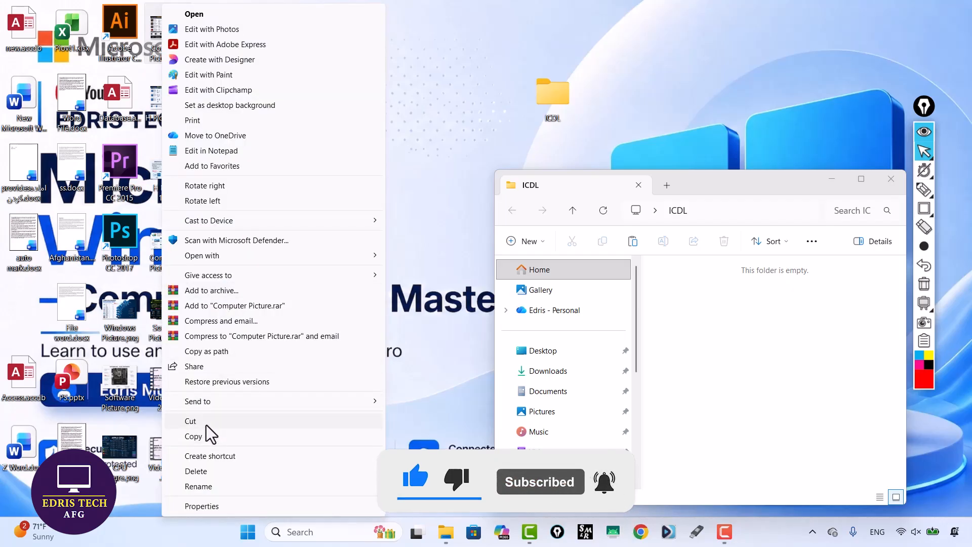
{"action": "left_click", "coordinate": [221, 421]}
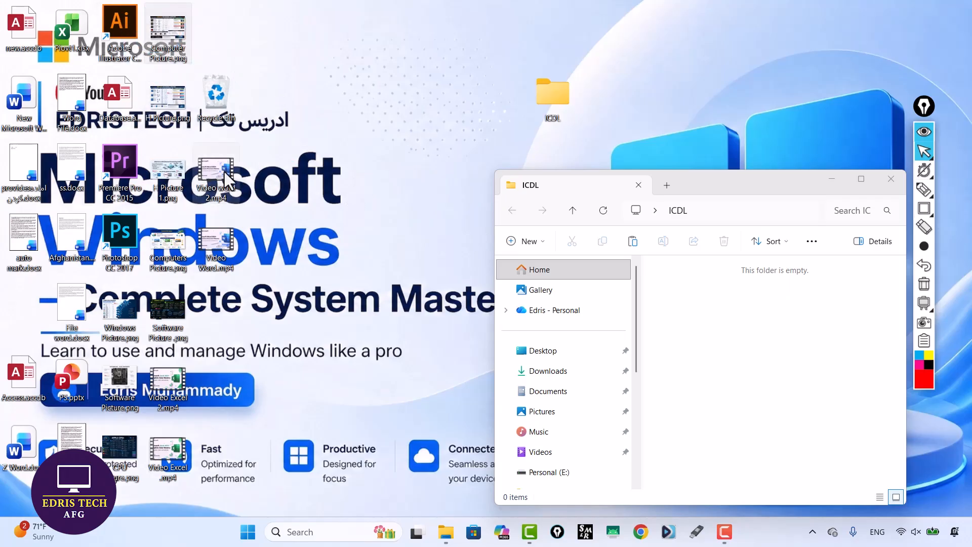
{"action": "key", "text": "ctrl+x"}
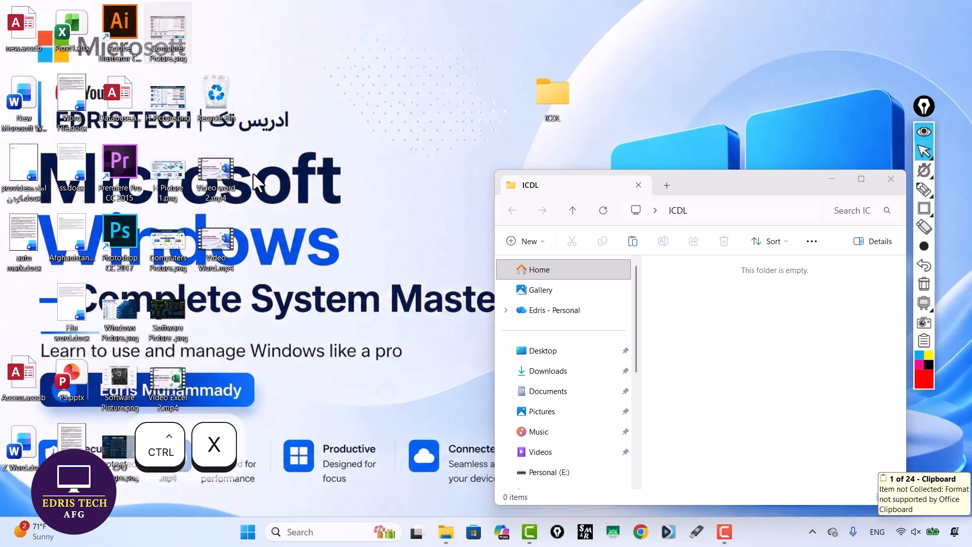
{"action": "left_click", "coordinate": [732, 319]}
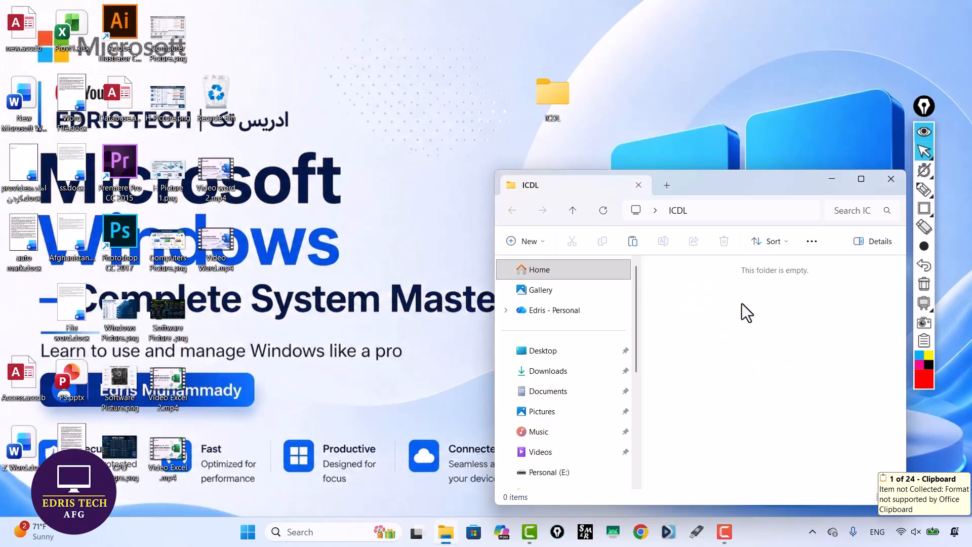
{"action": "key", "text": "ctrl+v"}
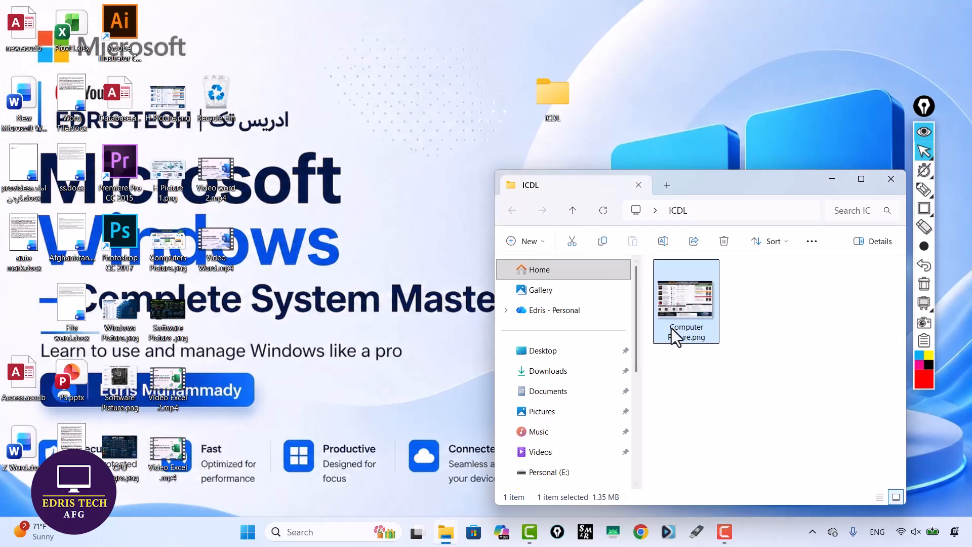
{"action": "mouse_move", "coordinate": [676, 337]}
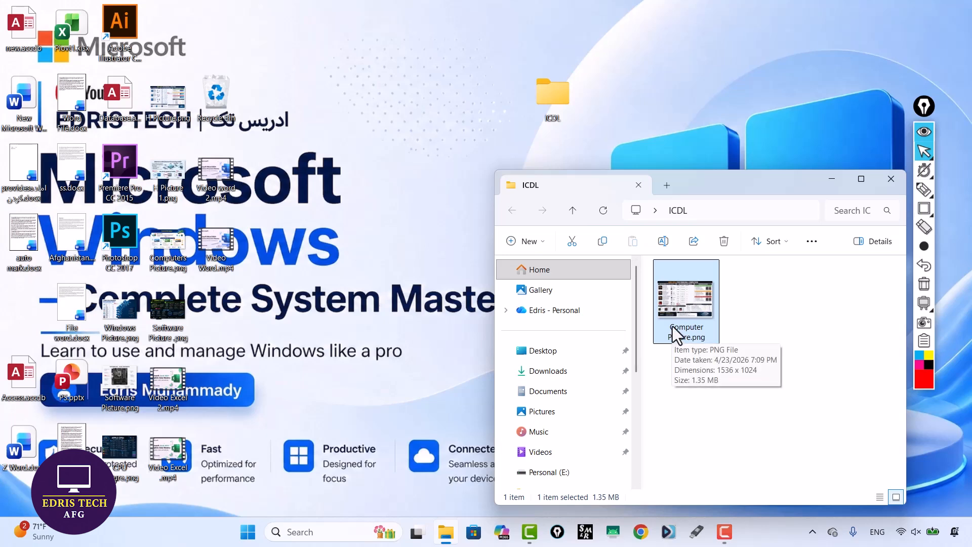
{"action": "key", "text": "ctrl+z"}
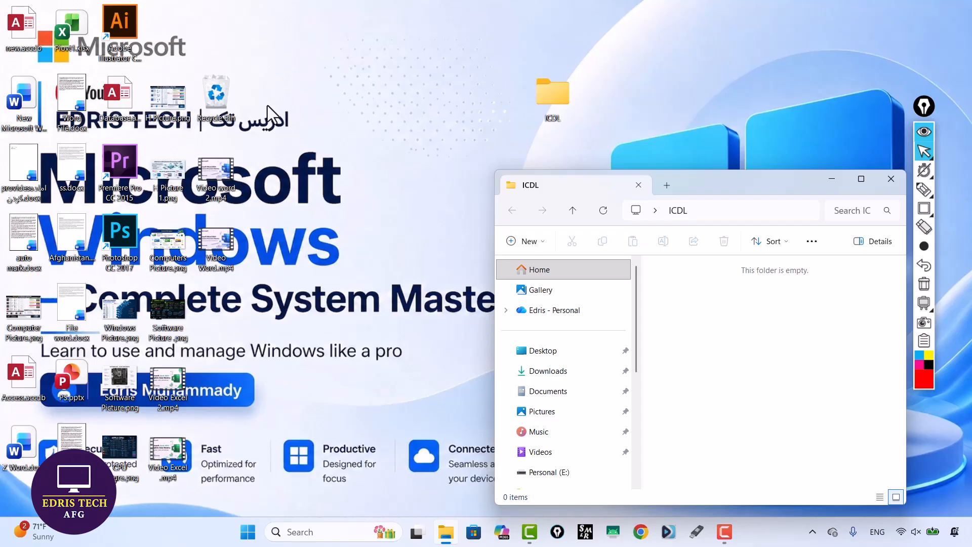
Step: Move Video word 2.mp4 from the desktop into the ICDL folder with cut and paste
{"action": "left_click_drag", "start_coordinate": [220, 169], "coordinate": [279, 178]}
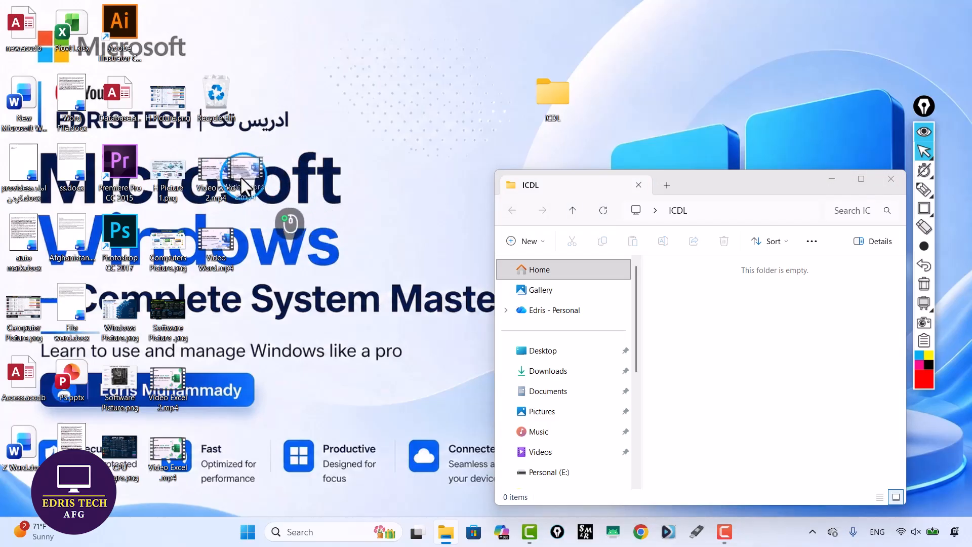
{"action": "key", "text": "ctrl+x"}
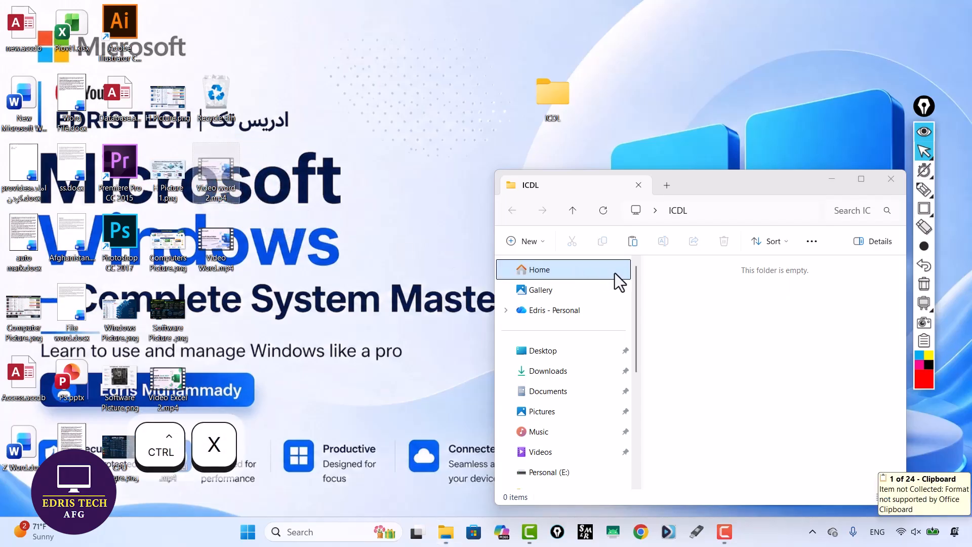
{"action": "left_click", "coordinate": [745, 324]}
{"action": "key", "text": "ctrl+v"}
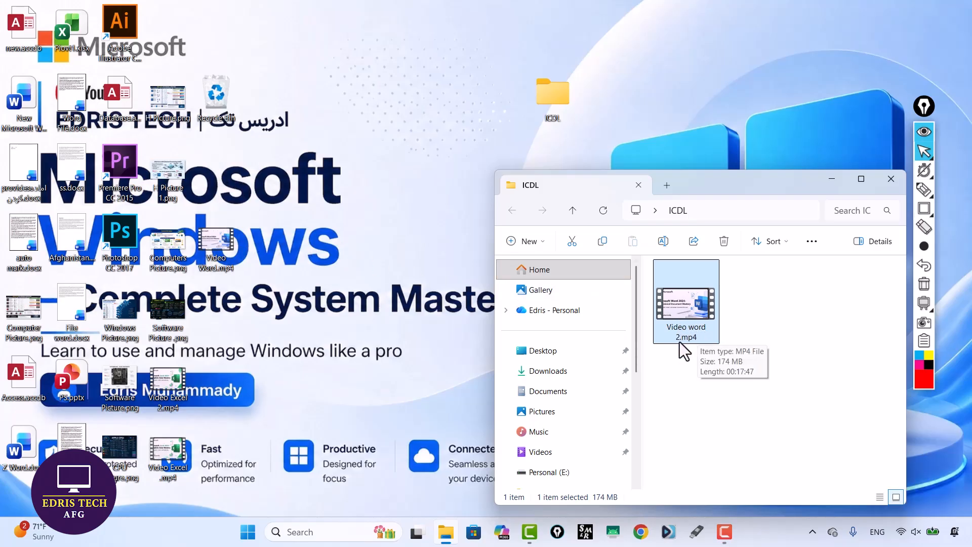
Step: Copy Video word 2.mp4 from the ICDL folder and paste it as a full copy on the desktop
{"action": "right_click", "coordinate": [679, 310]}
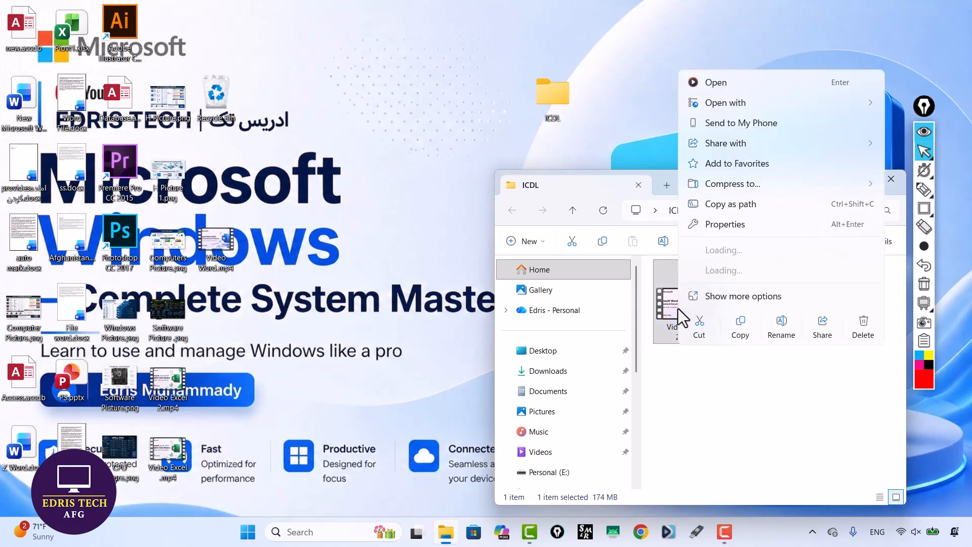
{"action": "left_click", "coordinate": [740, 327]}
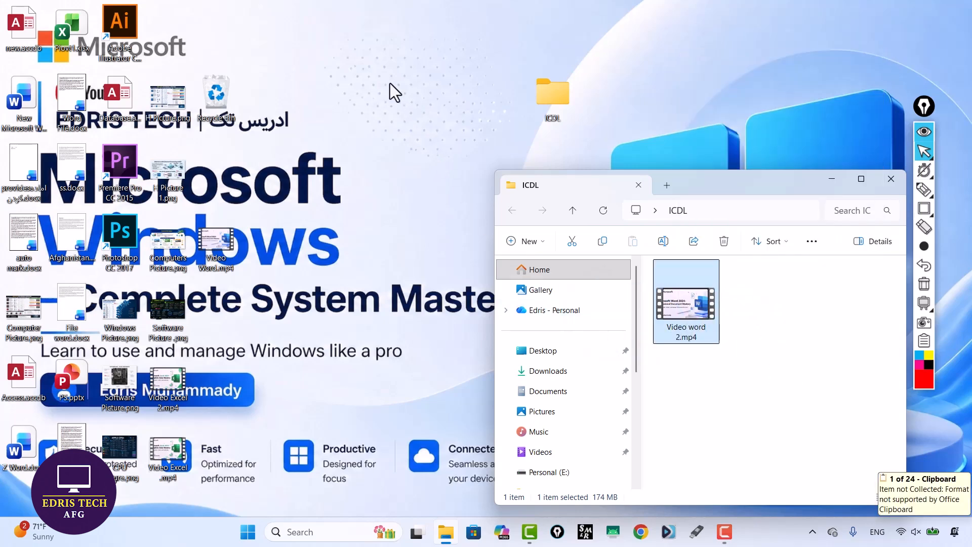
{"action": "right_click", "coordinate": [347, 38]}
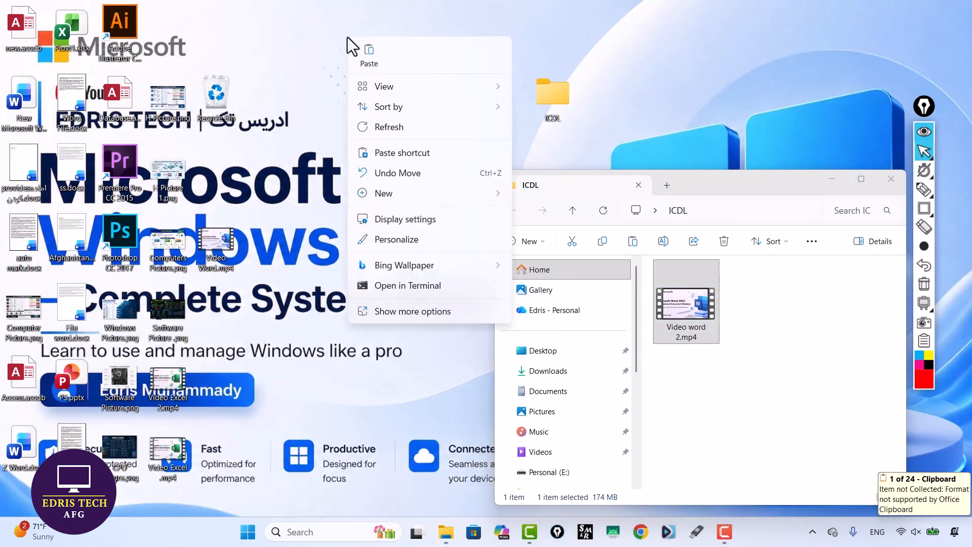
{"action": "left_click", "coordinate": [362, 53]}
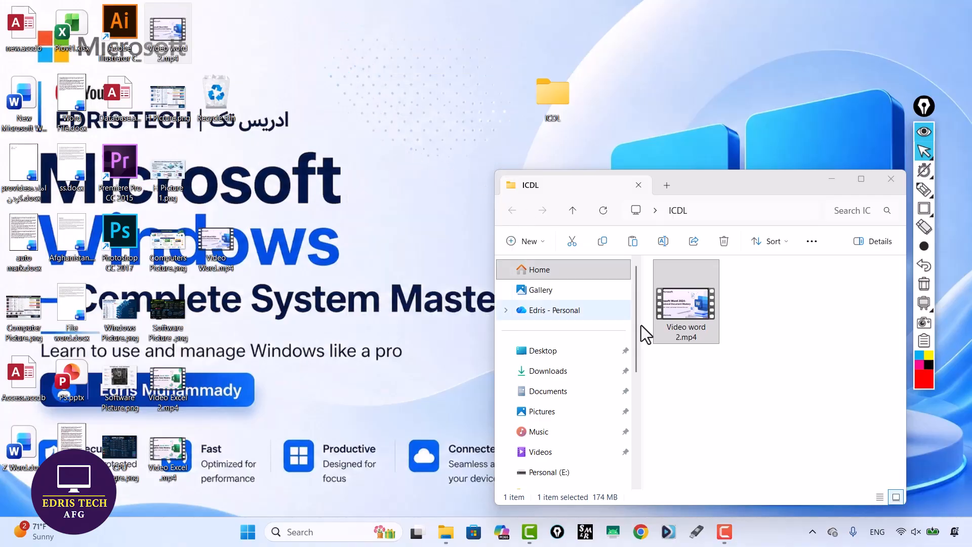
Step: Delete Video word 2.mp4 from the ICDL folder and test-play the desktop copy, skipping ahead before closing the player
{"action": "left_click_drag", "start_coordinate": [700, 387], "coordinate": [679, 298]}
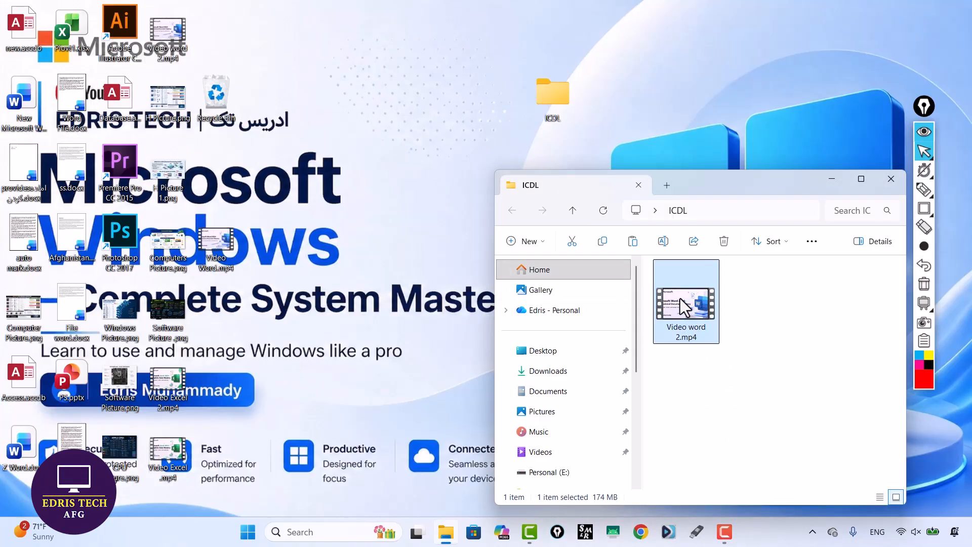
{"action": "key", "text": "Delete"}
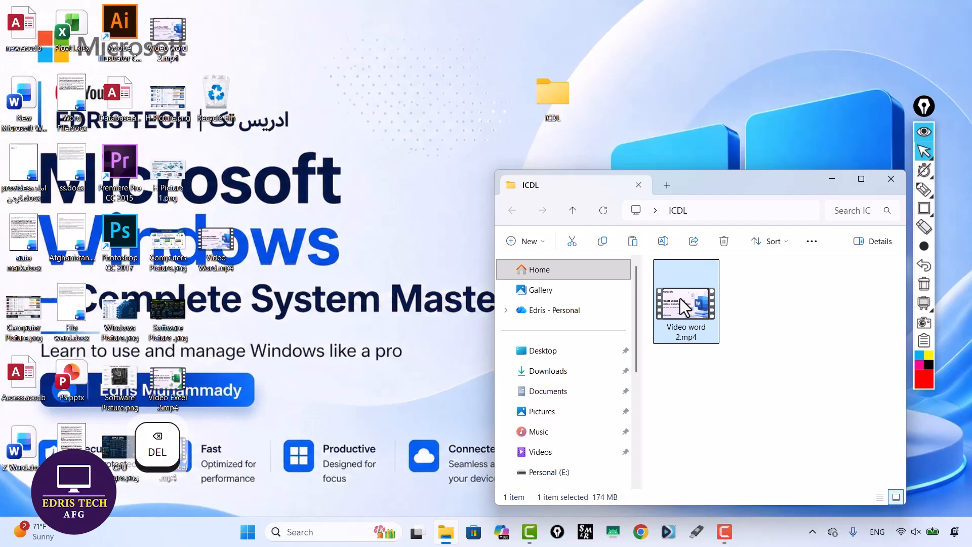
{"action": "double_click", "coordinate": [169, 38]}
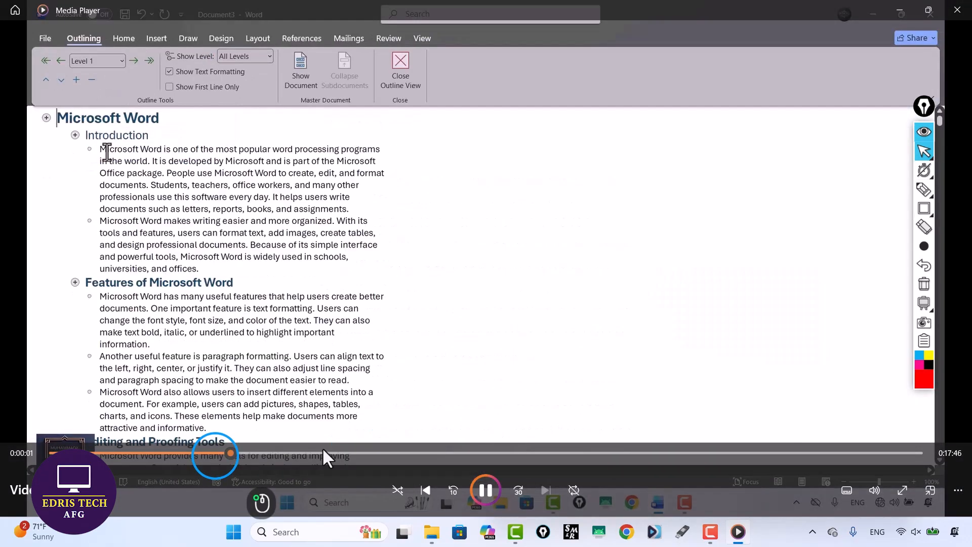
{"action": "left_click_drag", "start_coordinate": [324, 450], "coordinate": [425, 448]}
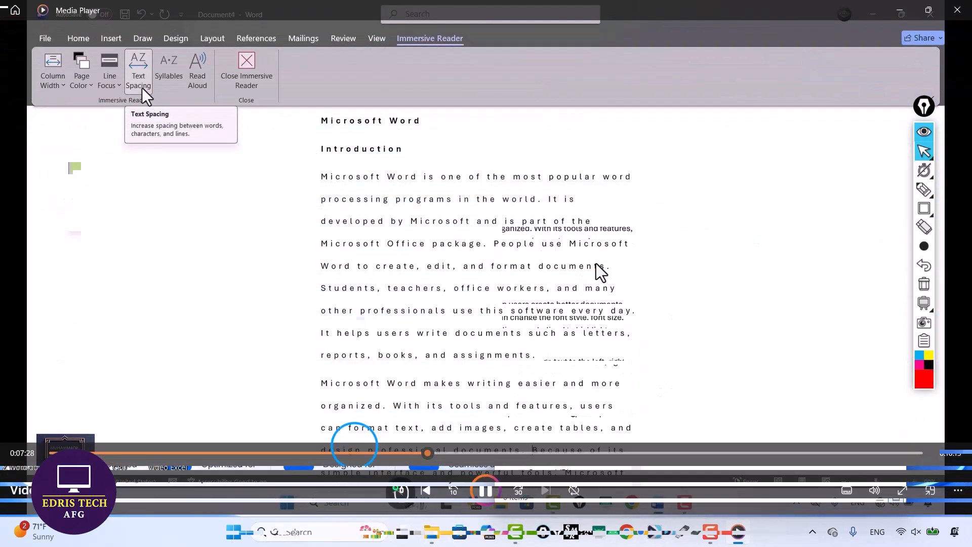
{"action": "left_click", "coordinate": [957, 10]}
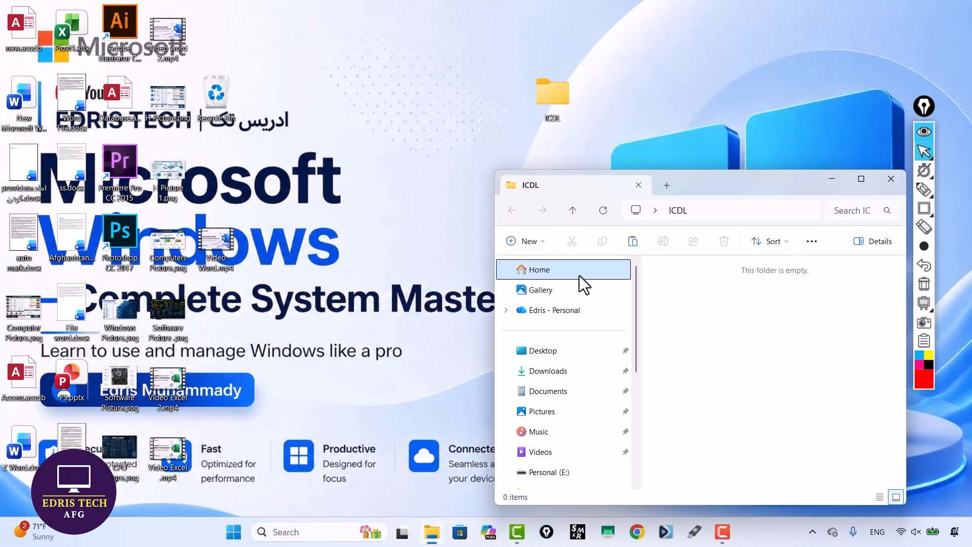
Step: Cut the desktop copy of Video word 2.mp4 and paste it into the empty ICDL folder
{"action": "left_click", "coordinate": [165, 33]}
{"action": "key", "text": "ctrl+x"}
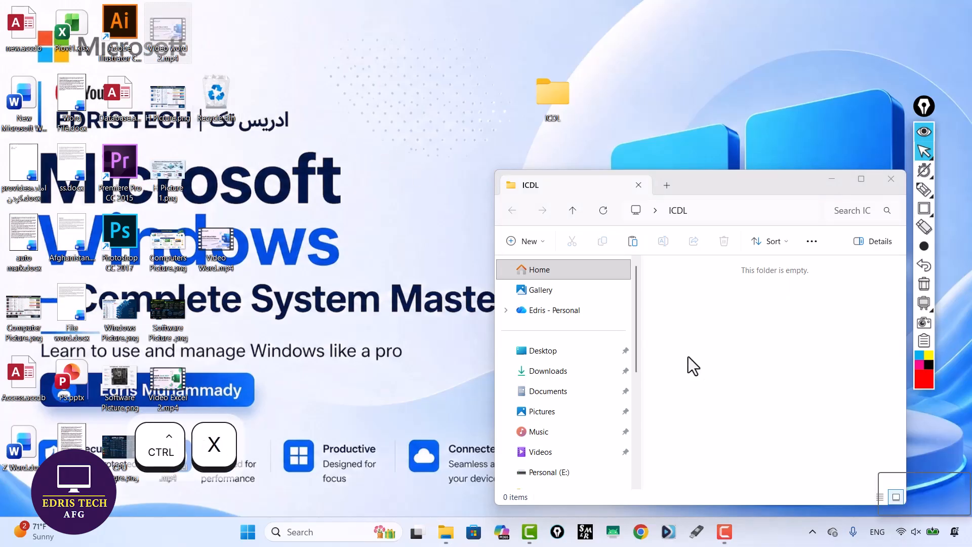
{"action": "left_click", "coordinate": [724, 357]}
{"action": "key", "text": "ctrl+v"}
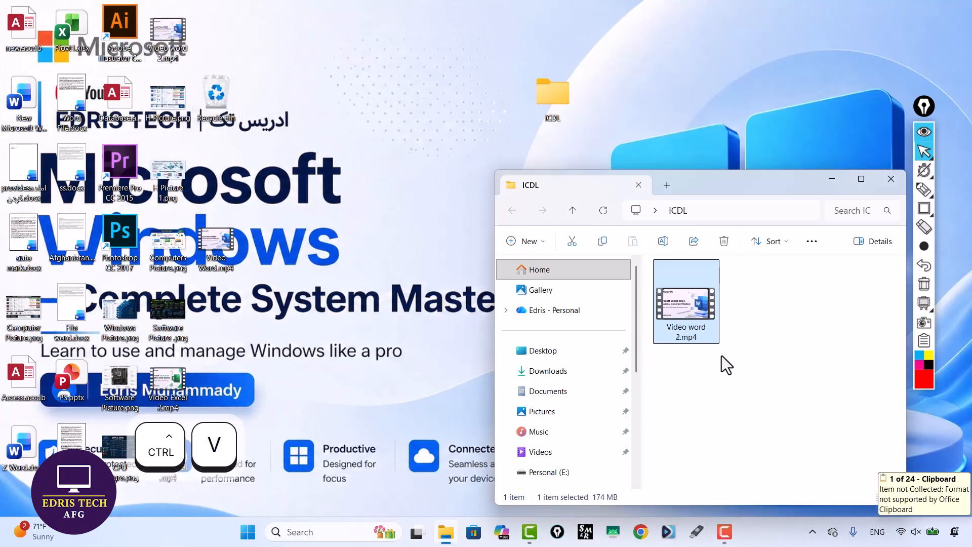
Step: Copy Video word 2.mp4 from the ICDL folder and paste it on the desktop as a shortcut
{"action": "left_click", "coordinate": [682, 318]}
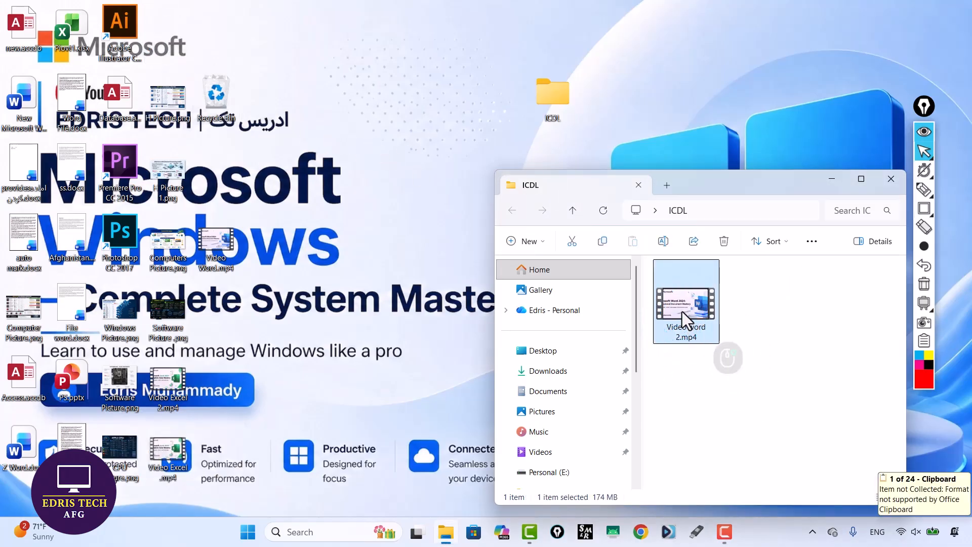
{"action": "right_click", "coordinate": [682, 311]}
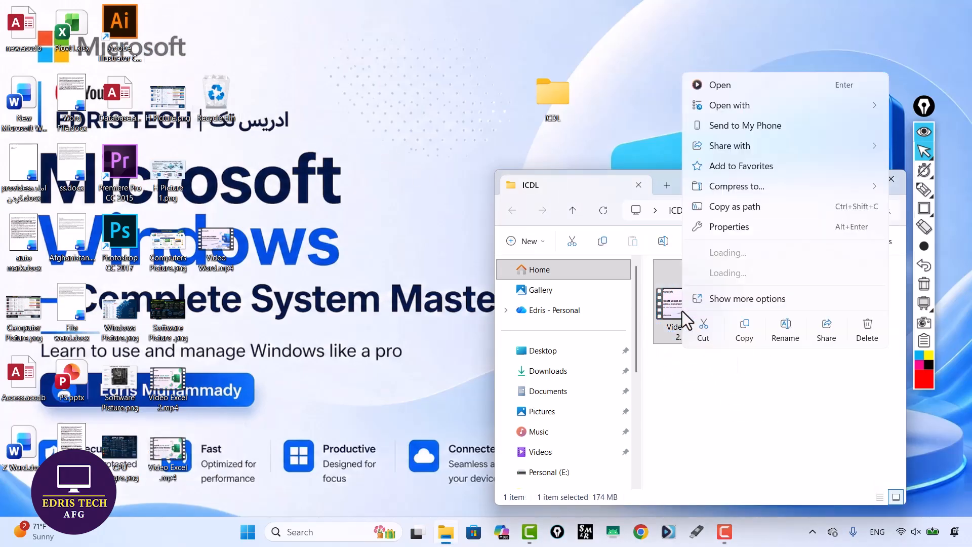
{"action": "left_click", "coordinate": [735, 336]}
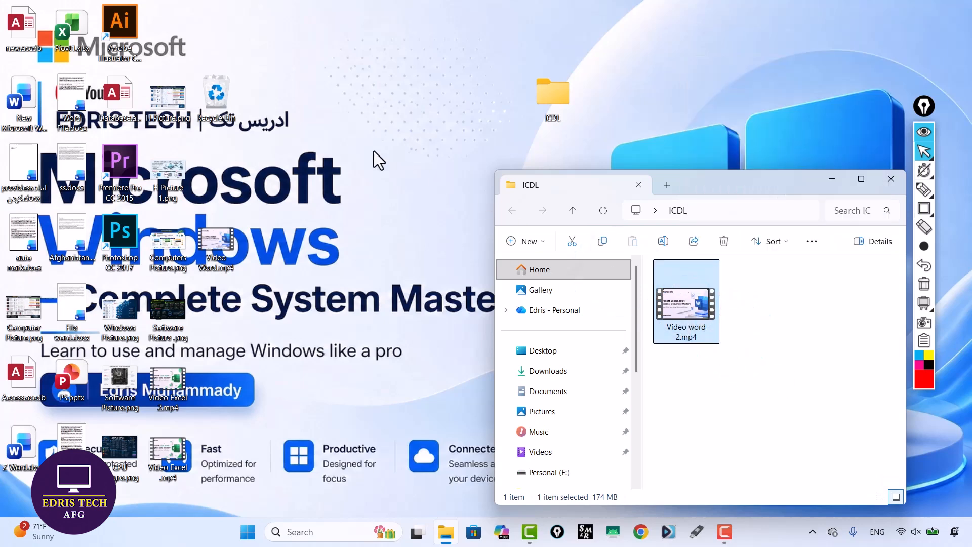
{"action": "left_click", "coordinate": [249, 44]}
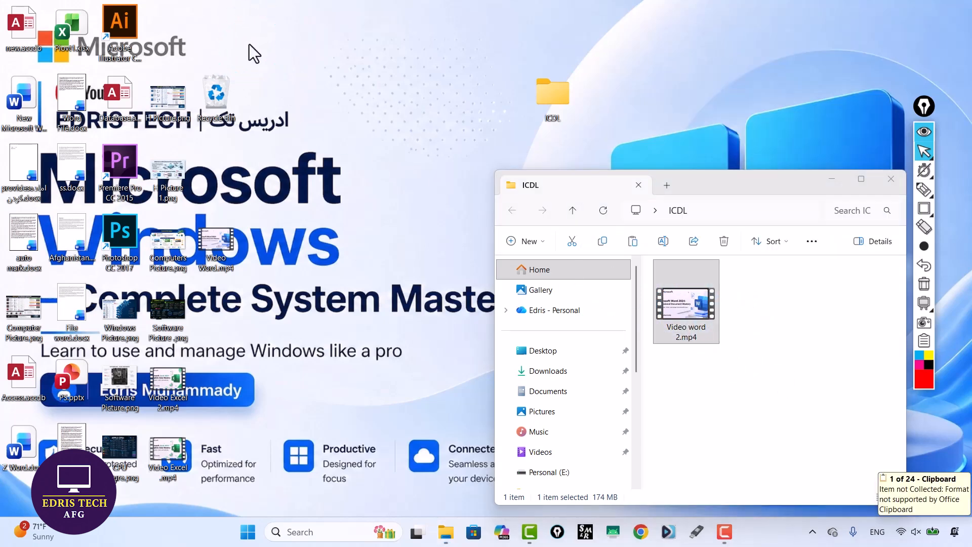
{"action": "right_click", "coordinate": [249, 45]}
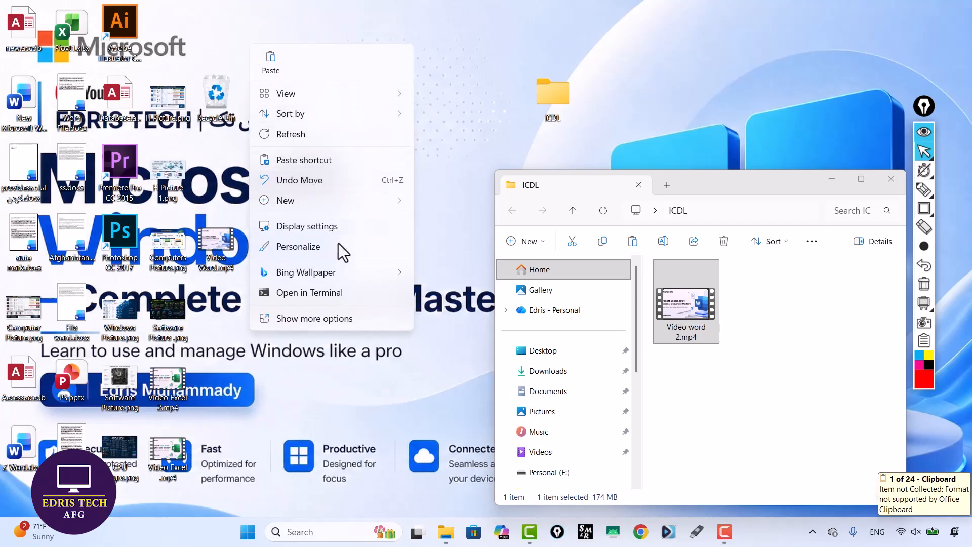
{"action": "left_click", "coordinate": [331, 159]}
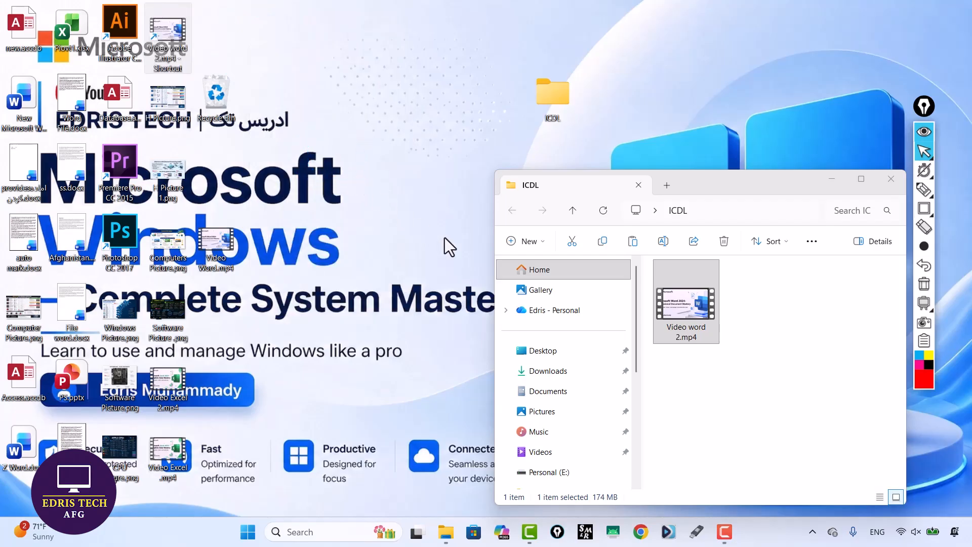
Step: Delete Video word 2.mp4 from the ICDL folder, and restore it by opening its desktop shortcut
{"action": "left_click_drag", "start_coordinate": [689, 388], "coordinate": [682, 296]}
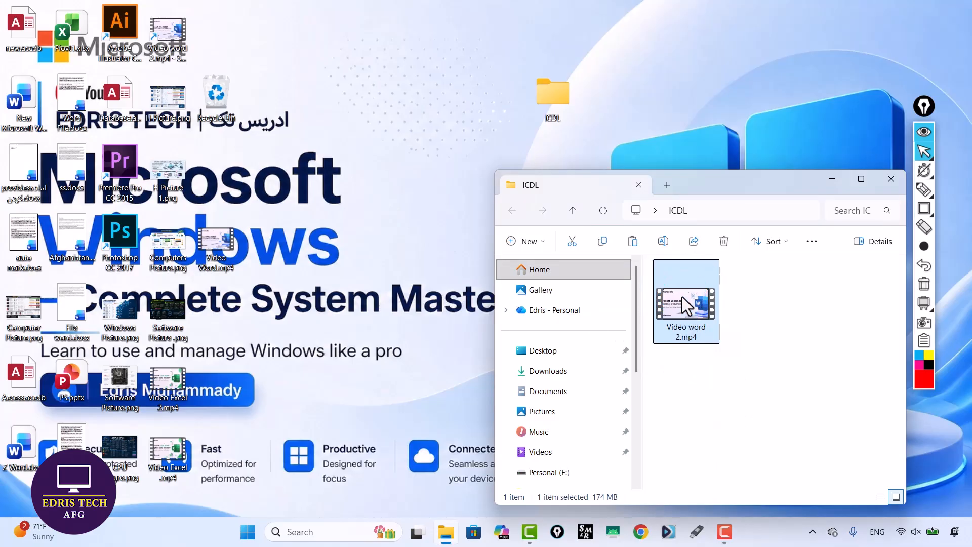
{"action": "key", "text": "Delete"}
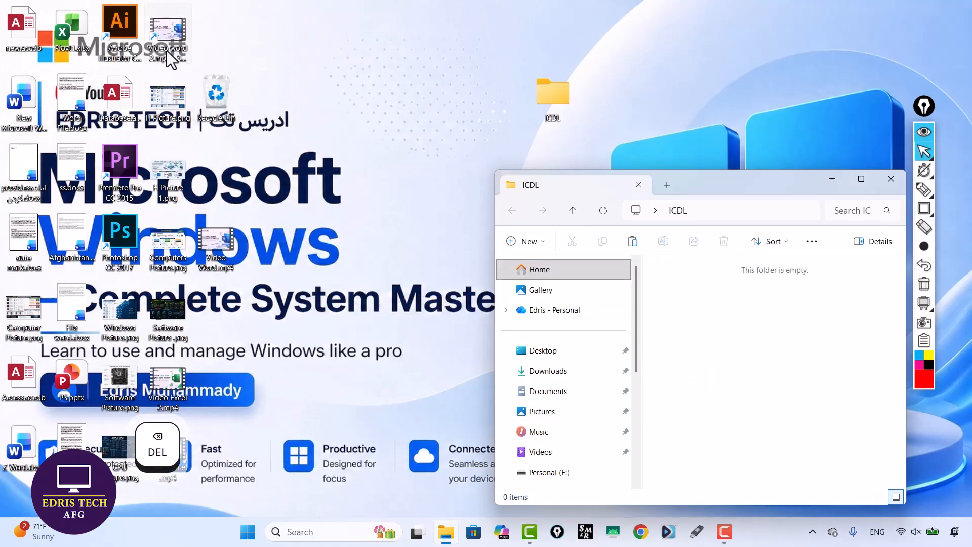
{"action": "double_click", "coordinate": [162, 32]}
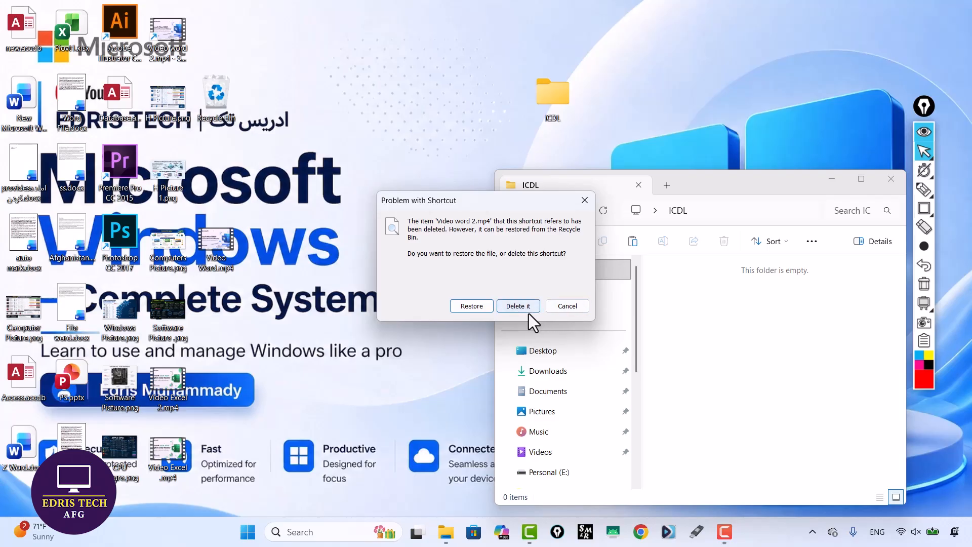
{"action": "left_click", "coordinate": [471, 306]}
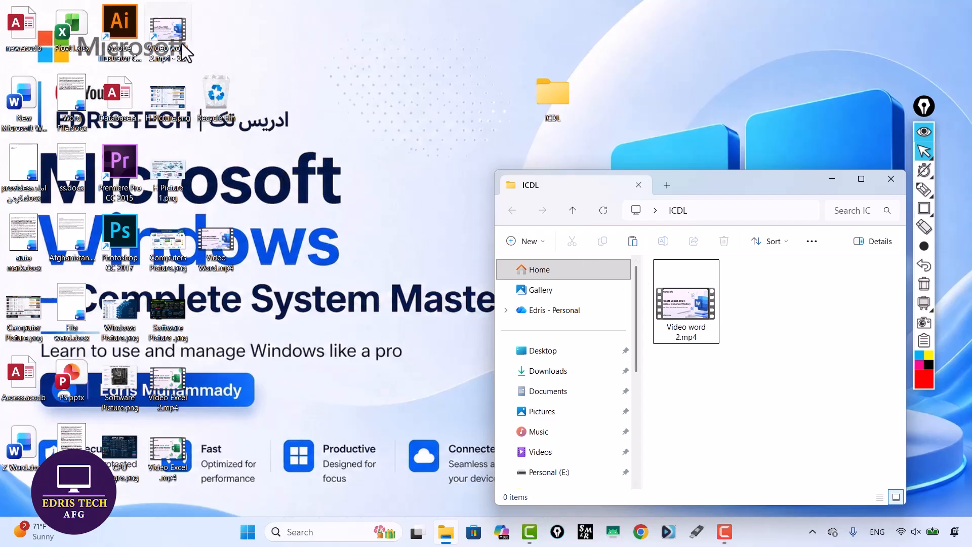
Step: Check the target path in the properties of the desktop shortcut to Video word 2.mp4, and close them
{"action": "left_click", "coordinate": [169, 29]}
{"action": "right_click", "coordinate": [169, 29]}
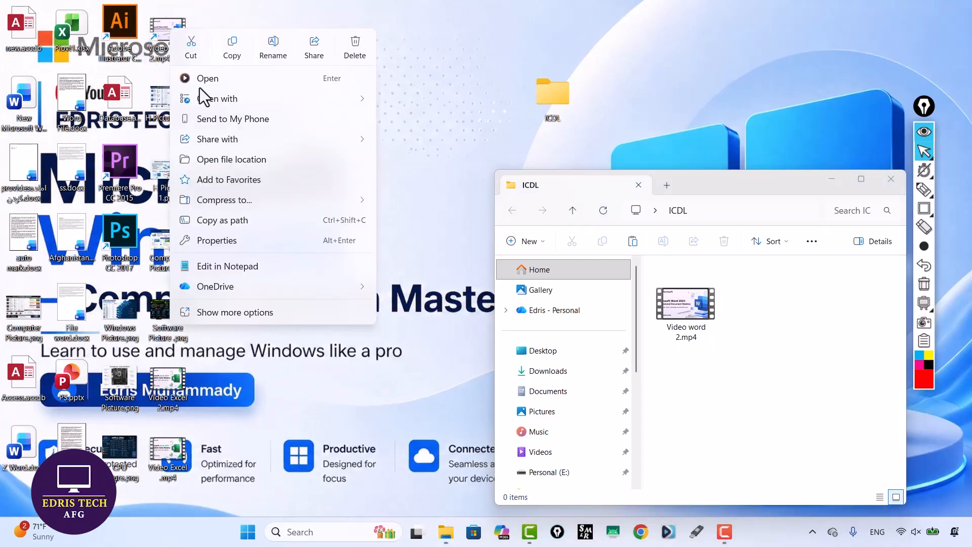
{"action": "left_click", "coordinate": [278, 313]}
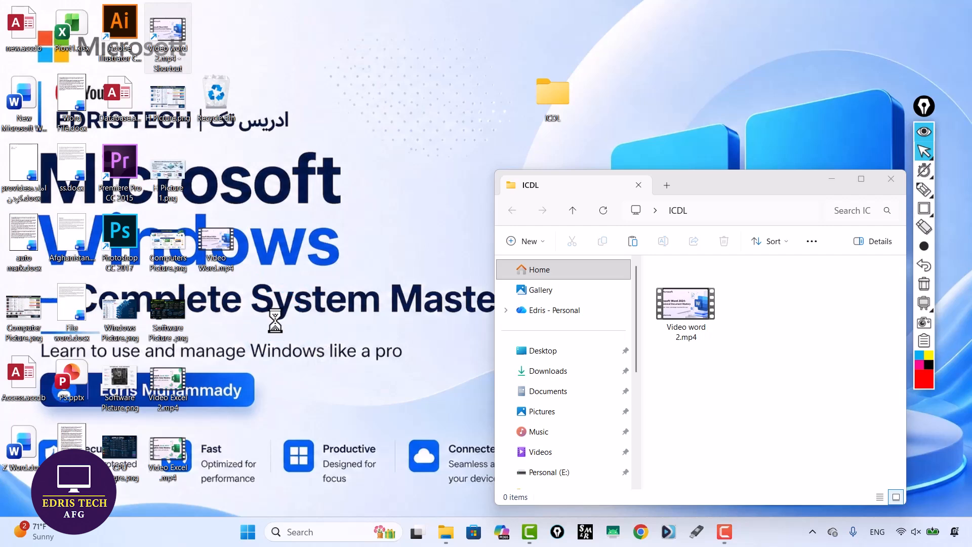
{"action": "left_click", "coordinate": [214, 436]}
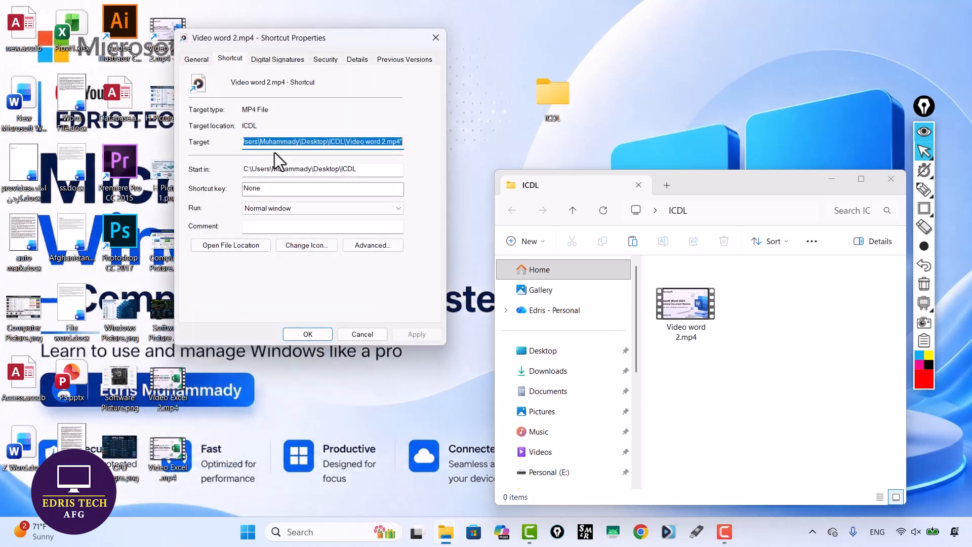
{"action": "left_click", "coordinate": [436, 33]}
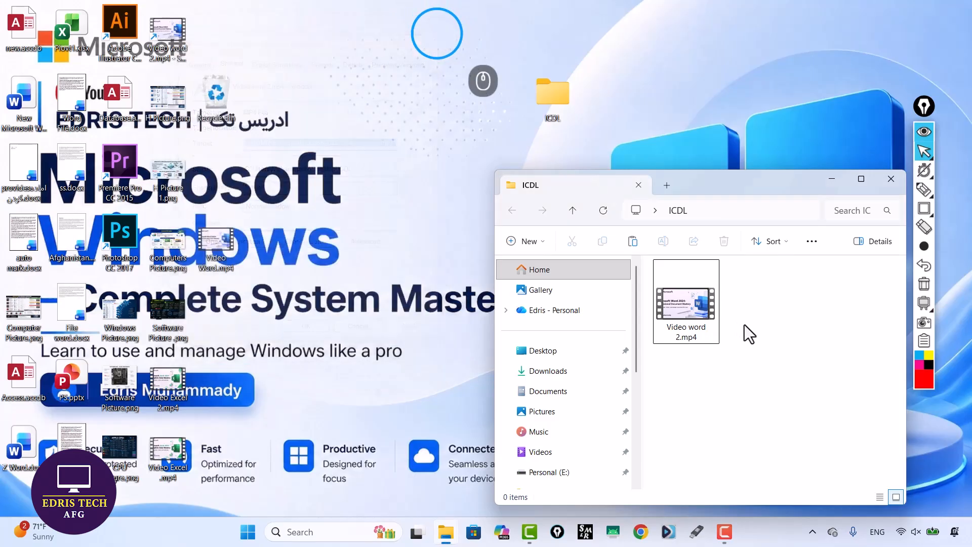
Step: Examine the general properties of the original Video word 2.mp4 beside the ICDL folder window, and close them
{"action": "left_click", "coordinate": [699, 318]}
{"action": "right_click", "coordinate": [708, 321]}
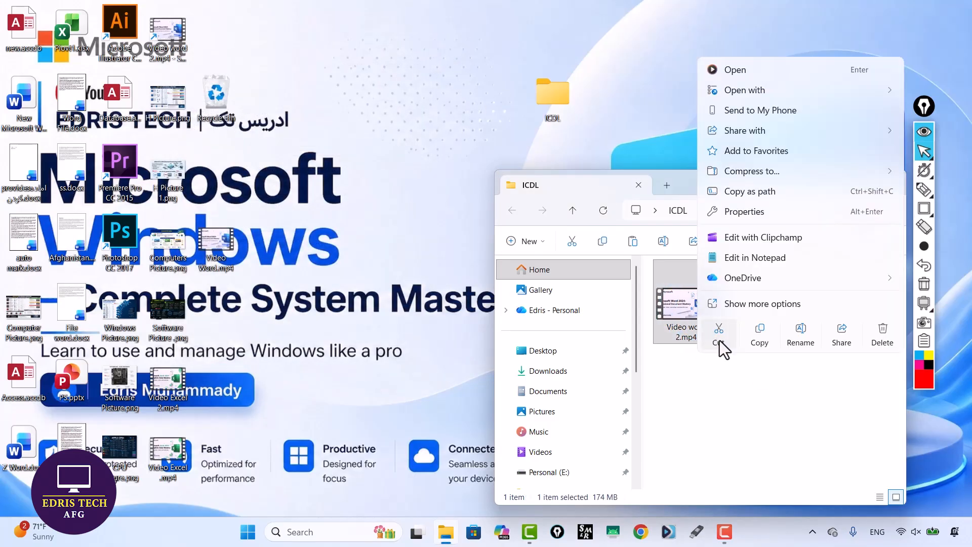
{"action": "left_click", "coordinate": [729, 306]}
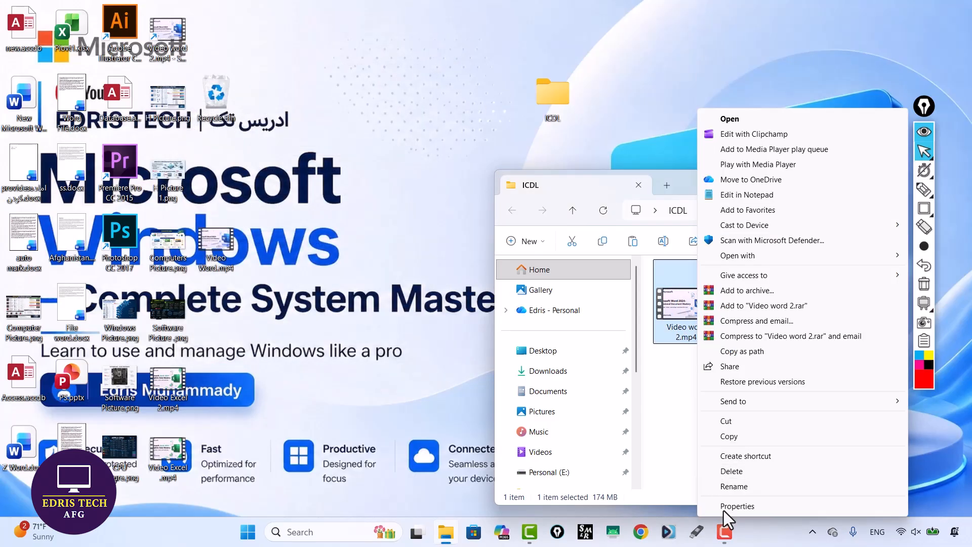
{"action": "left_click", "coordinate": [725, 510]}
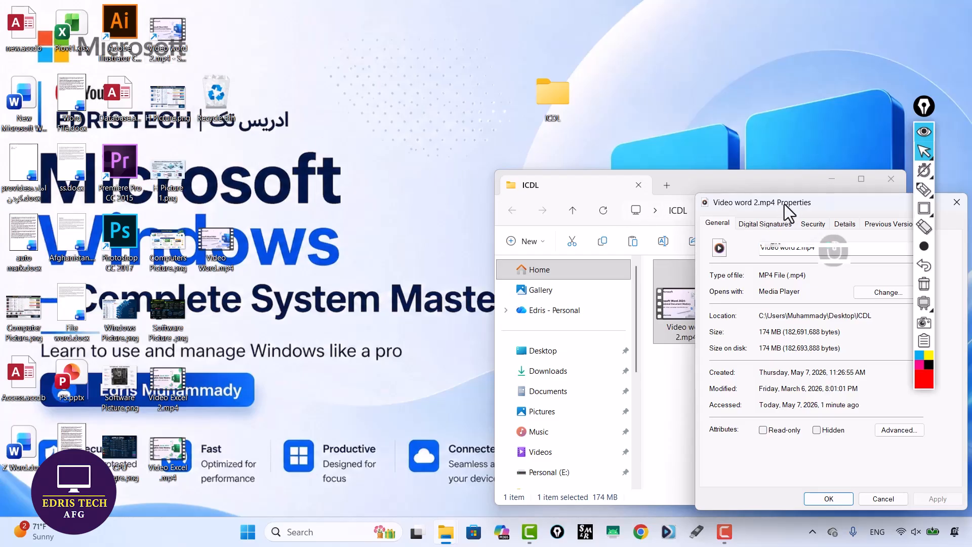
{"action": "left_click_drag", "start_coordinate": [785, 205], "coordinate": [398, 176]}
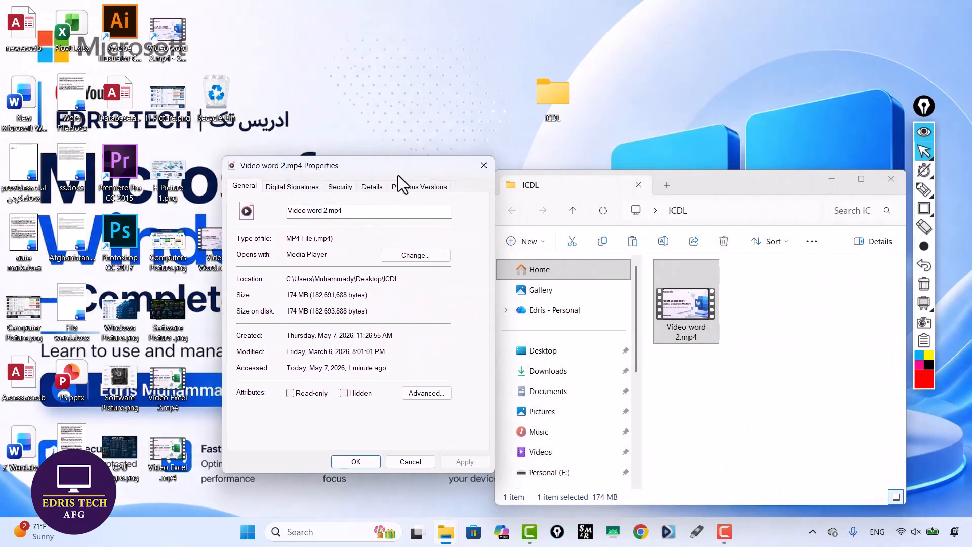
{"action": "left_click", "coordinate": [484, 165]}
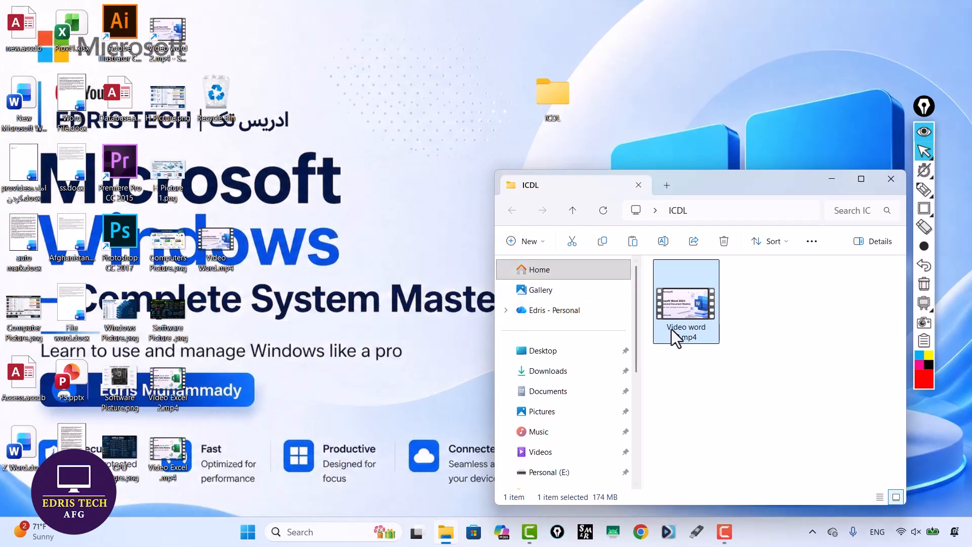
Step: Move the Video word 2.mp4 shortcut to the empty desktop area beside the ICDL folder window and select it
{"action": "mouse_move", "coordinate": [673, 330]}
{"action": "left_click_drag", "start_coordinate": [167, 48], "coordinate": [451, 123]}
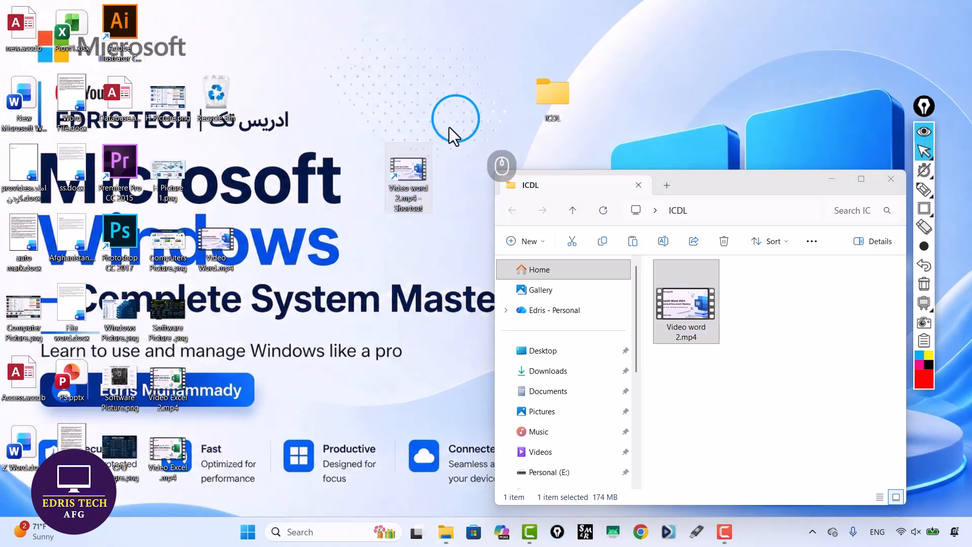
{"action": "left_click", "coordinate": [394, 181], "text": "ctrl"}
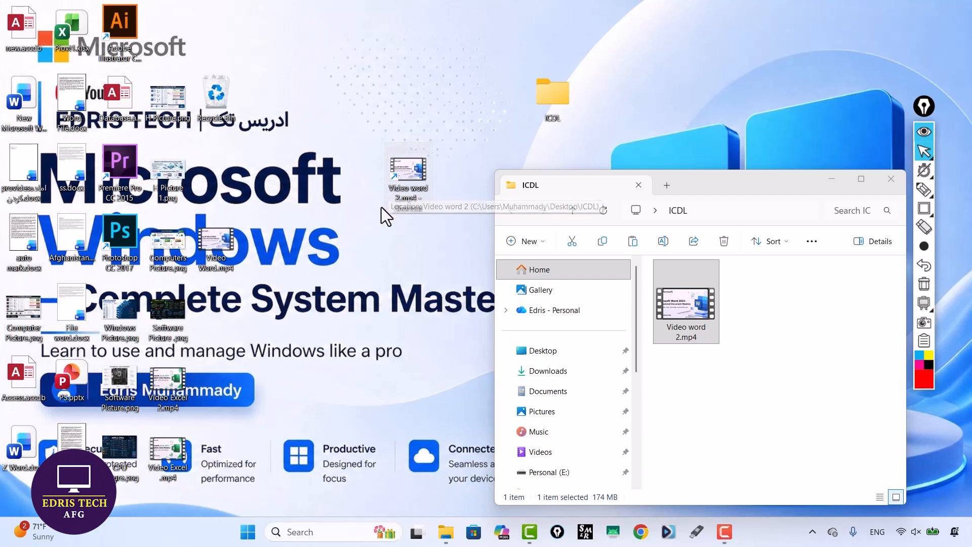
Step: Delete the Video word 2.mp4 shortcut from the desktop, and move the ICDL folder icon slightly closer to the other desktop icons
{"action": "left_click_drag", "start_coordinate": [382, 208], "coordinate": [441, 151]}
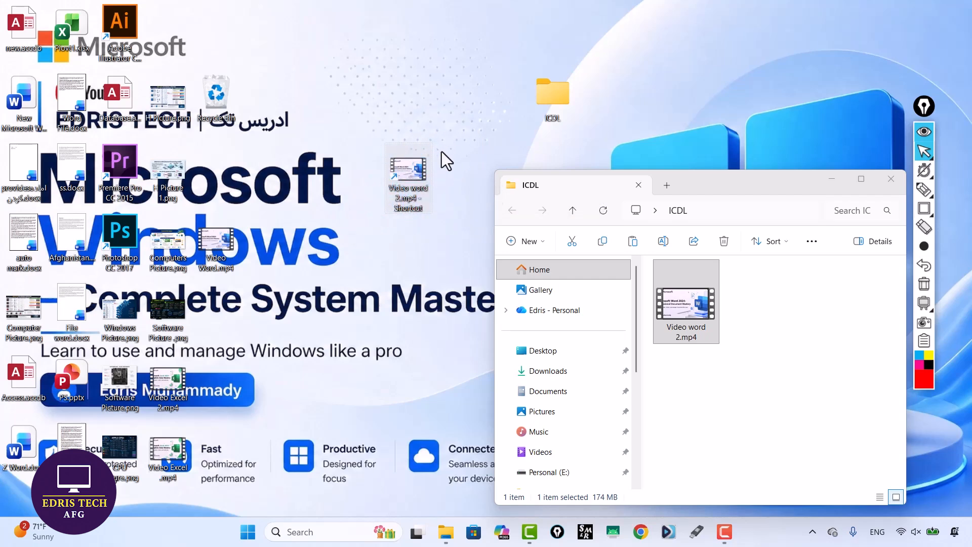
{"action": "key", "text": "Delete"}
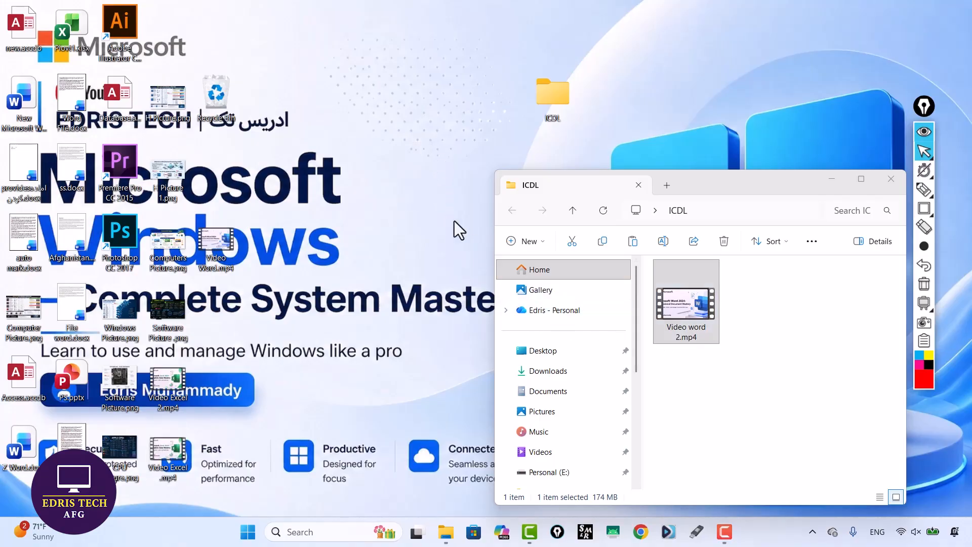
{"action": "right_click", "coordinate": [375, 104]}
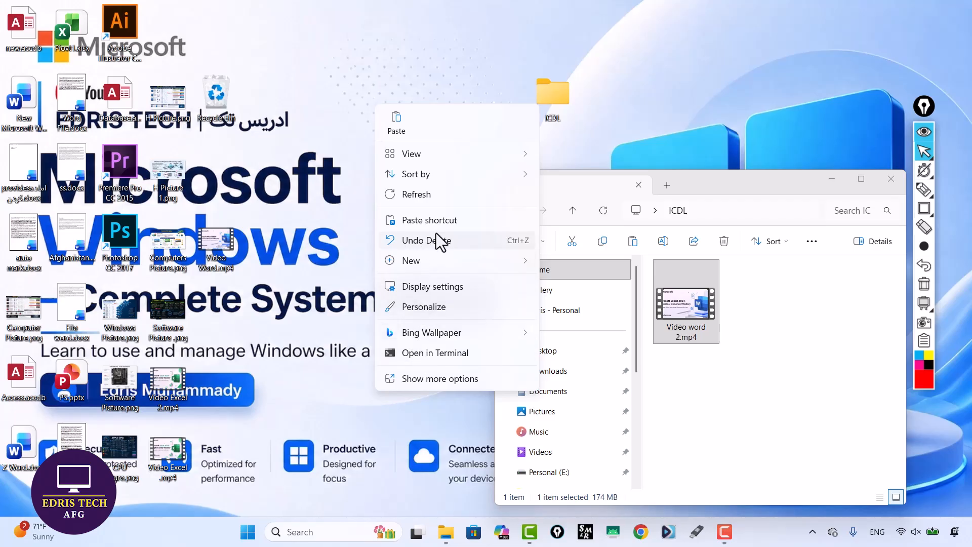
{"action": "left_click", "coordinate": [341, 161]}
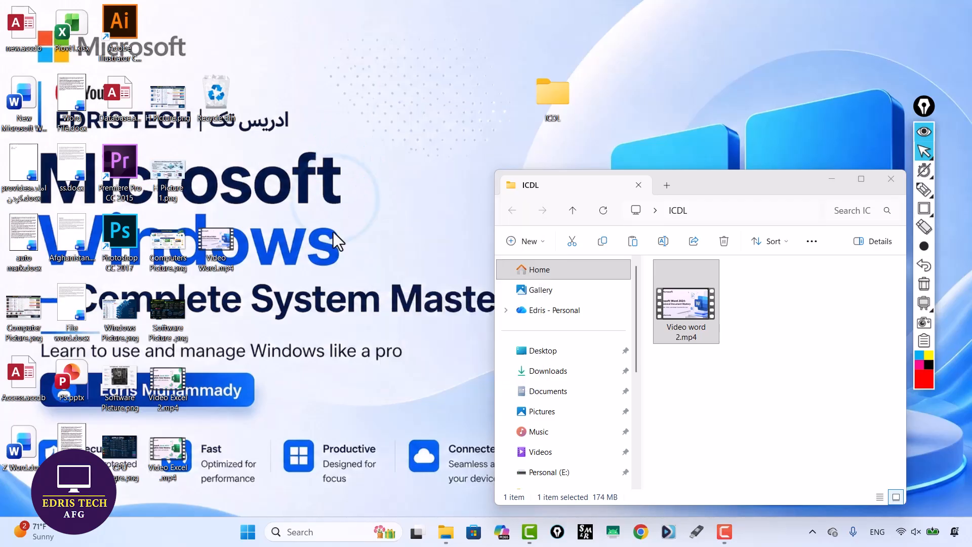
{"action": "left_click_drag", "start_coordinate": [554, 92], "coordinate": [505, 99]}
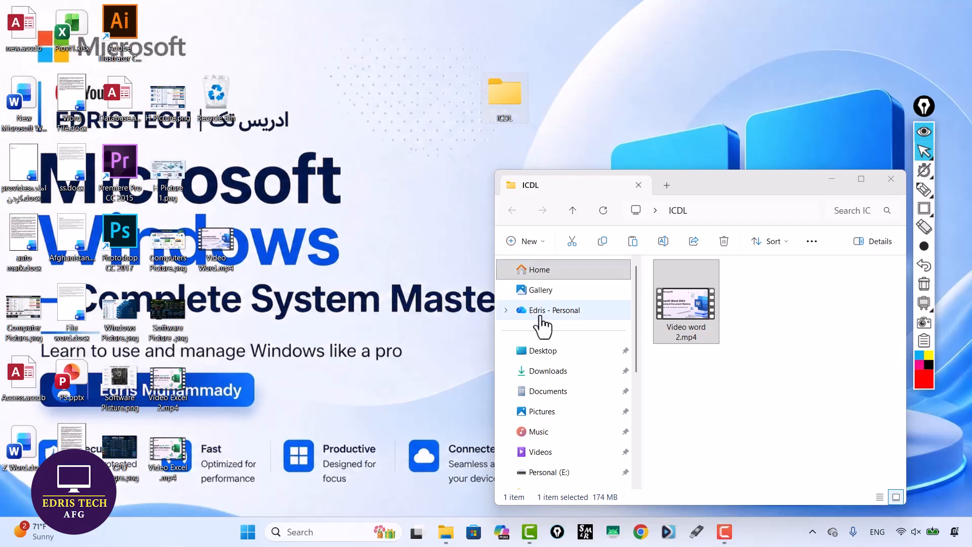
Step: Move Video word 2.mp4 from the ICDL folder to the desktop by cutting and pasting it, and undo the move
{"action": "left_click", "coordinate": [681, 318]}
{"action": "left_click", "coordinate": [682, 315]}
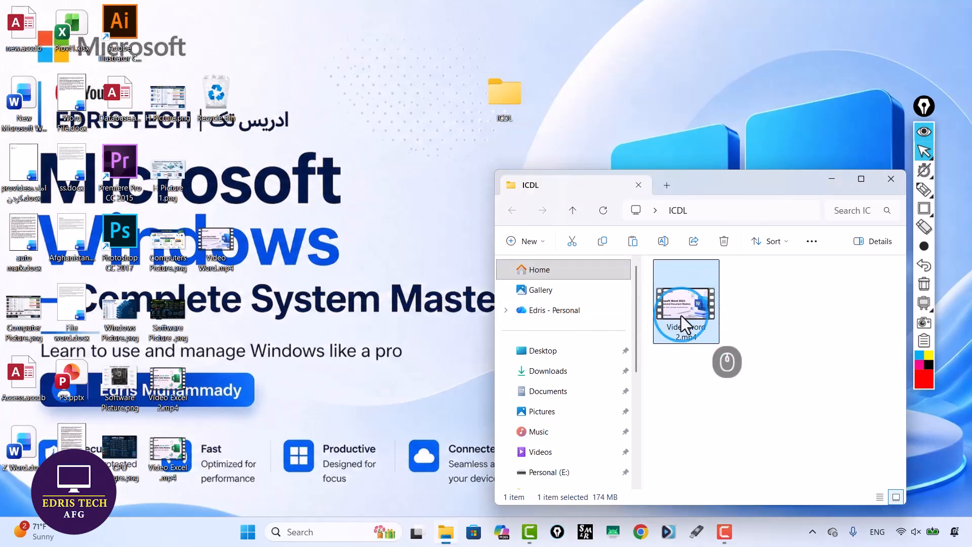
{"action": "key", "text": "ctrl+x"}
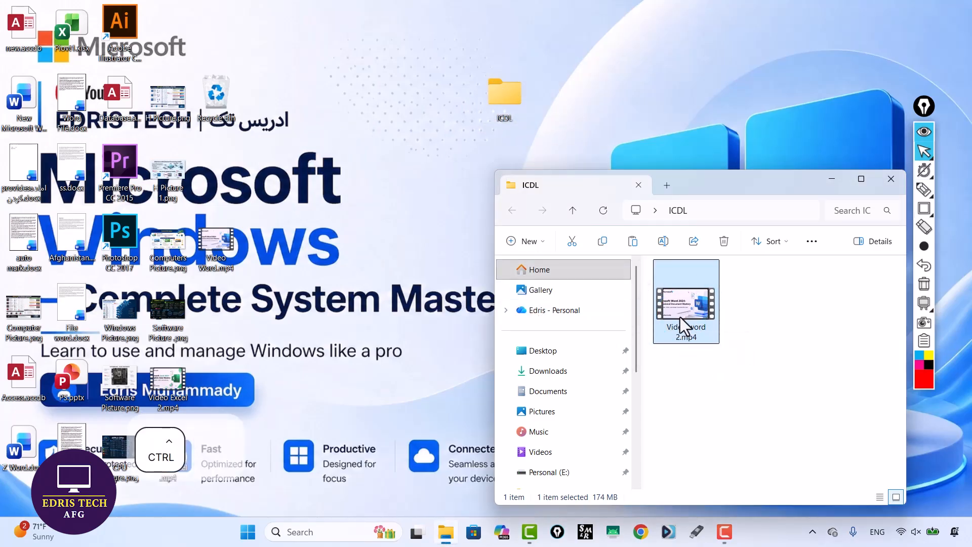
{"action": "left_click", "coordinate": [393, 118]}
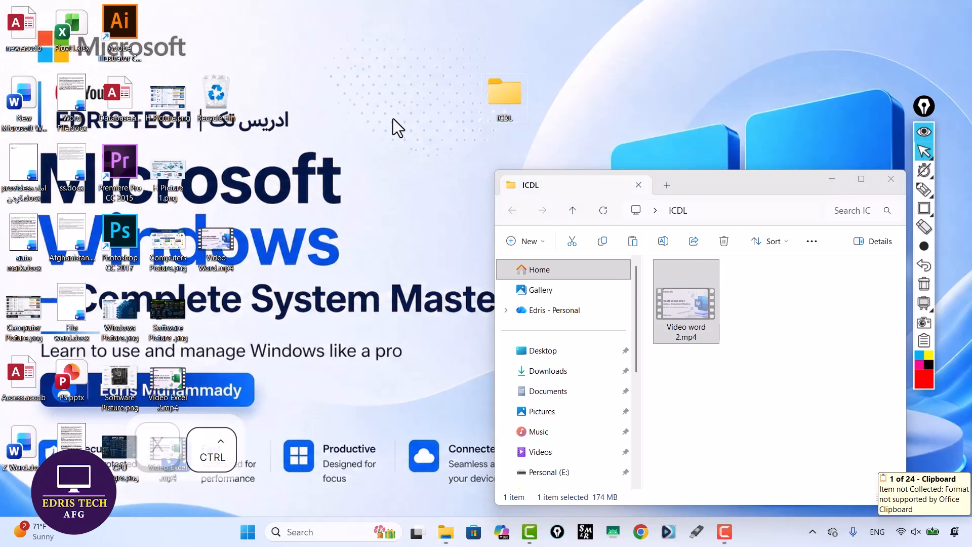
{"action": "key", "text": "ctrl+v"}
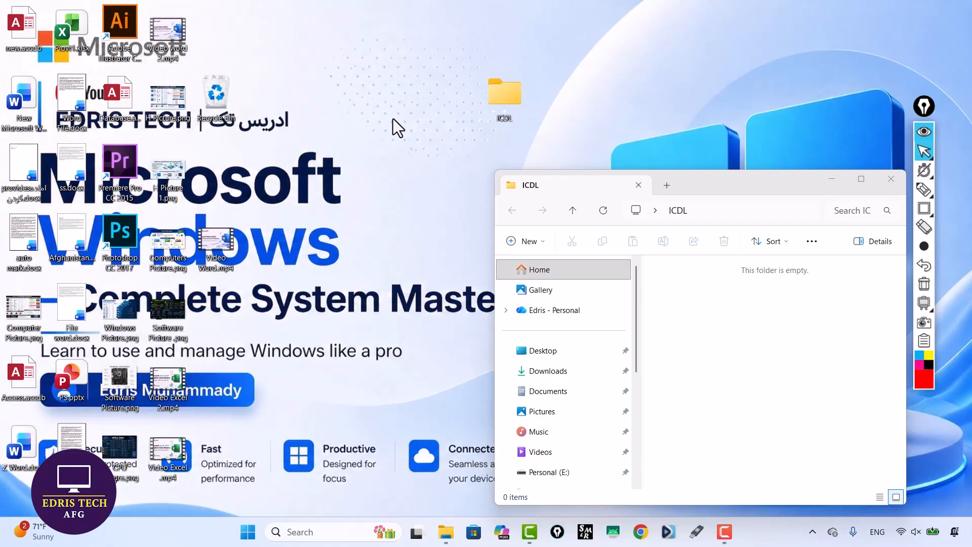
{"action": "right_click", "coordinate": [393, 120]}
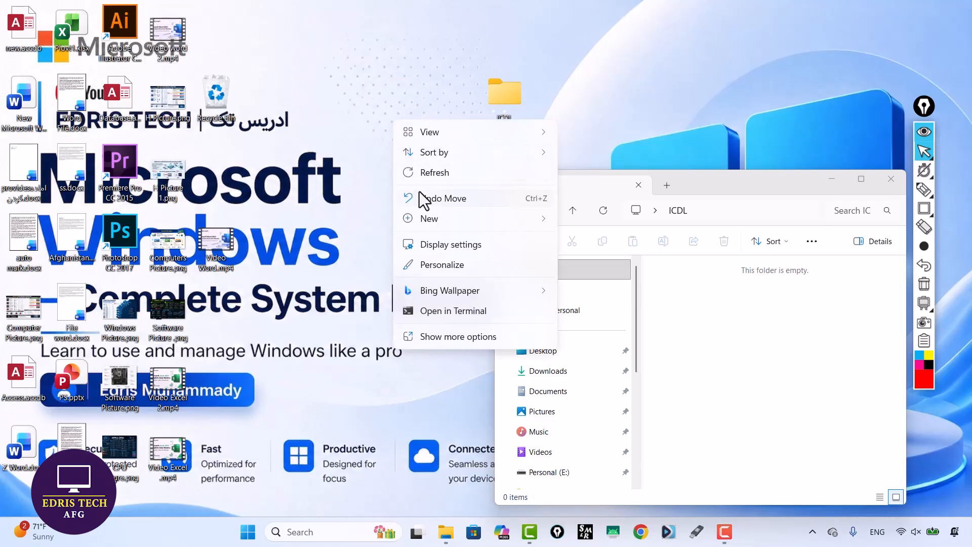
{"action": "left_click", "coordinate": [460, 200]}
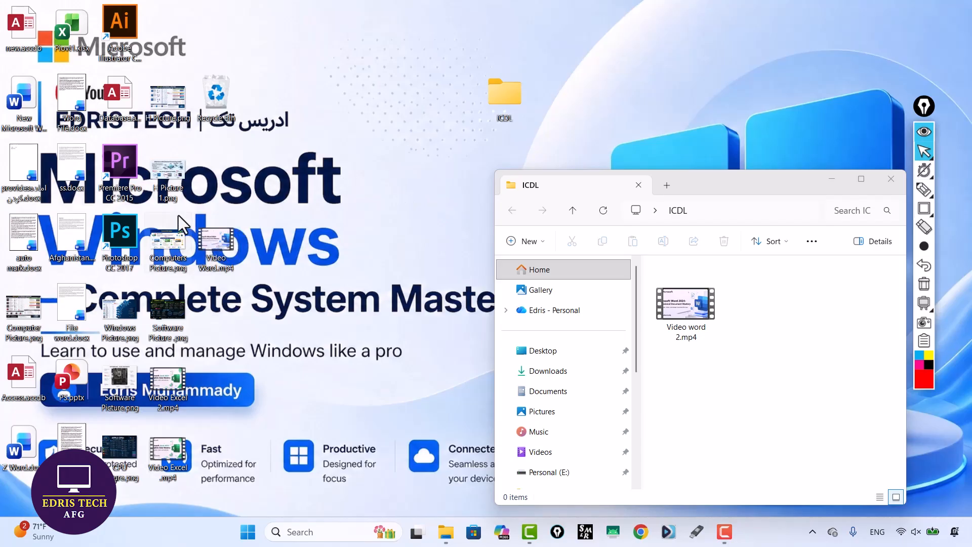
Step: Move H Picture 1.png to the empty desktop area beside the ICDL folder and rename it to 3333.png
{"action": "left_click_drag", "start_coordinate": [163, 173], "coordinate": [357, 109]}
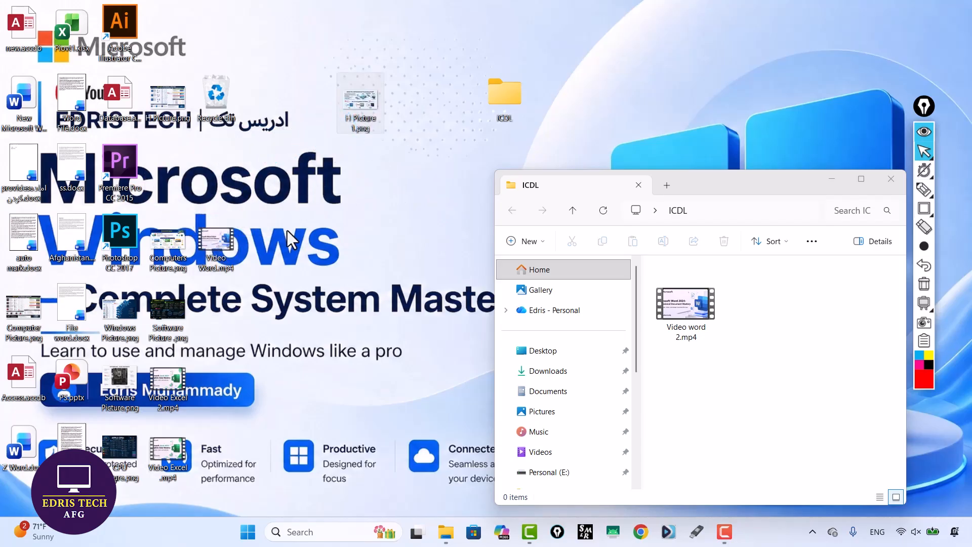
{"action": "key", "text": "F2"}
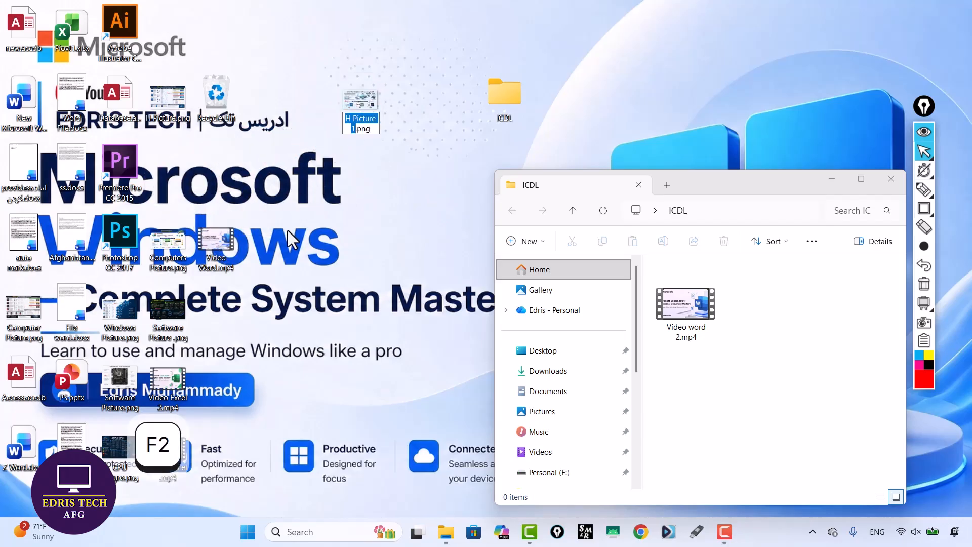
{"action": "type", "text": "3333"}
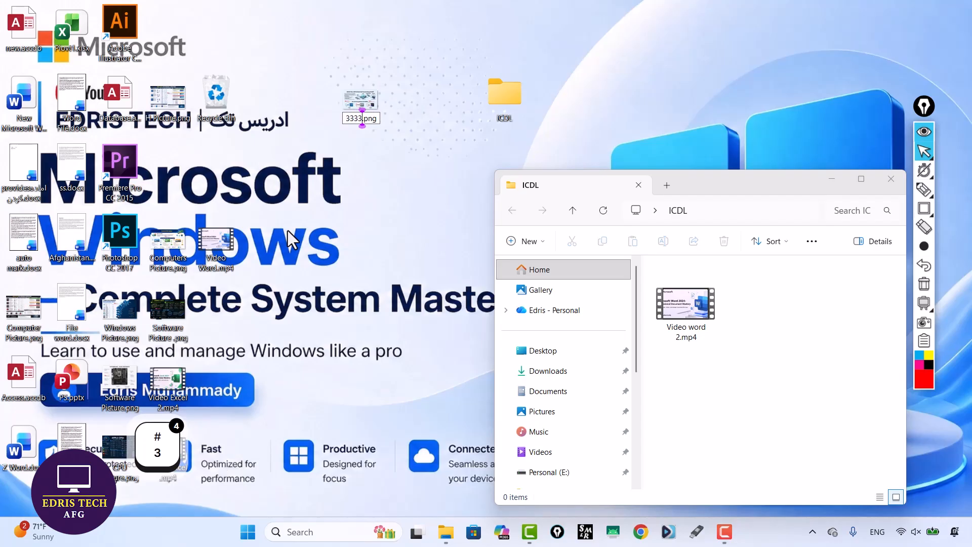
{"action": "key", "text": "Return"}
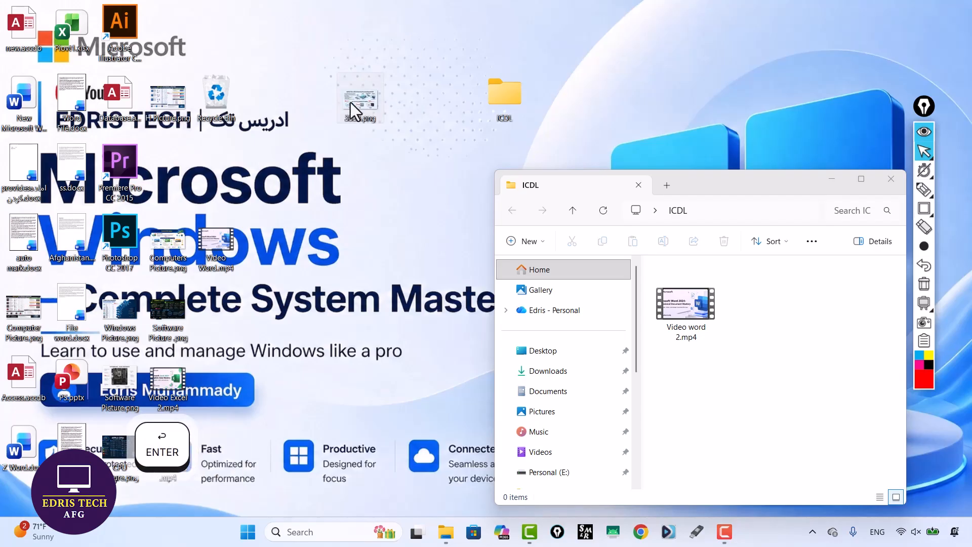
Step: Undo the last rename of the picture file on the desktop, and redo it
{"action": "right_click", "coordinate": [379, 157]}
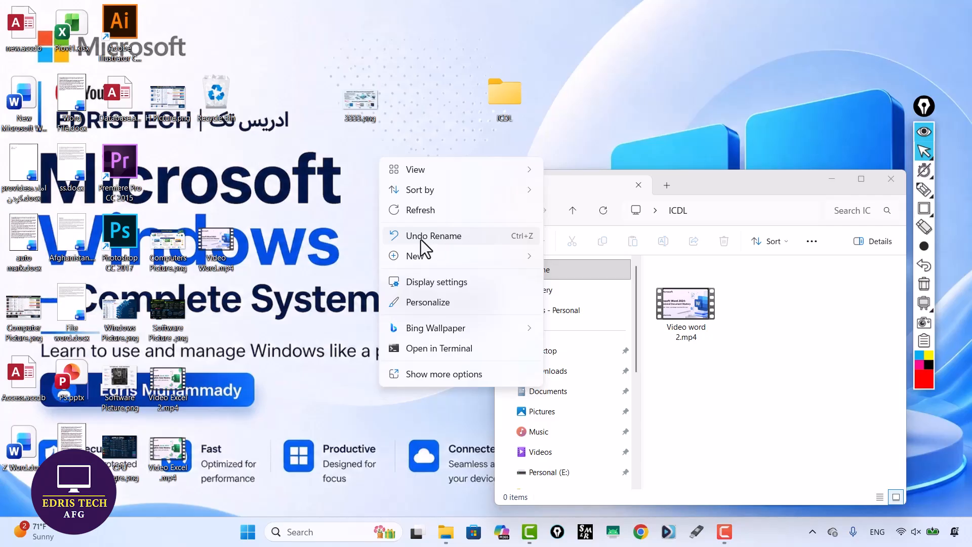
{"action": "left_click", "coordinate": [458, 236]}
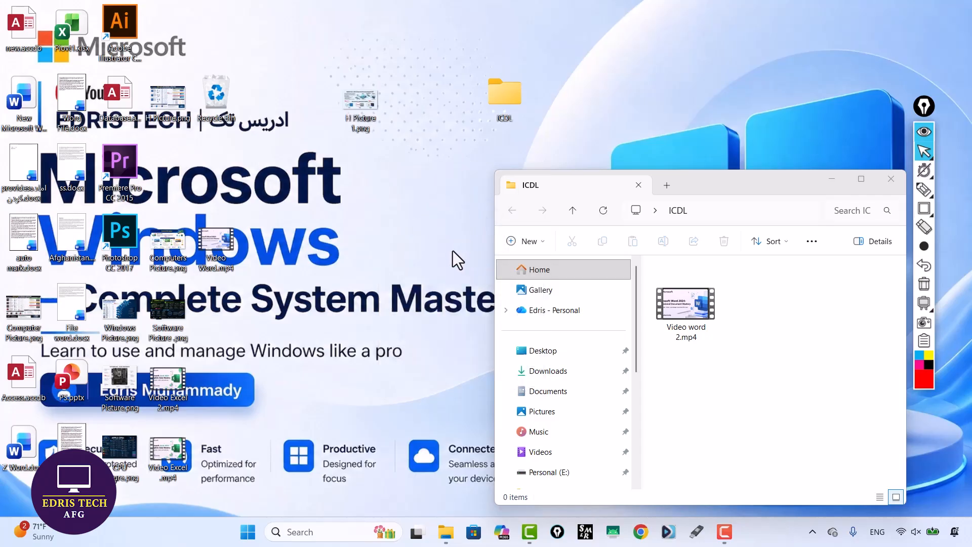
{"action": "right_click", "coordinate": [376, 192]}
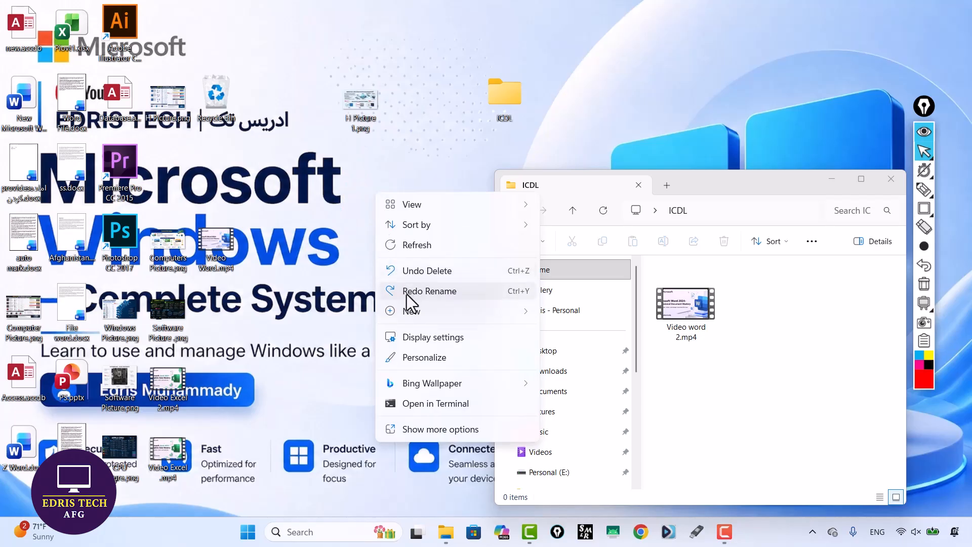
{"action": "left_click", "coordinate": [506, 295]}
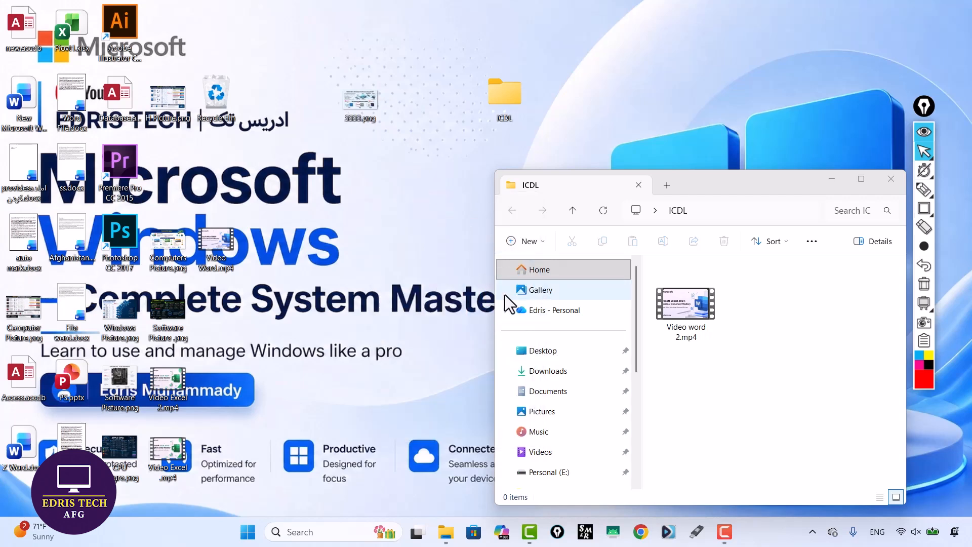
Step: Show the desktop's extended context options and examine the Bing Wallpaper entry
{"action": "right_click", "coordinate": [352, 157]}
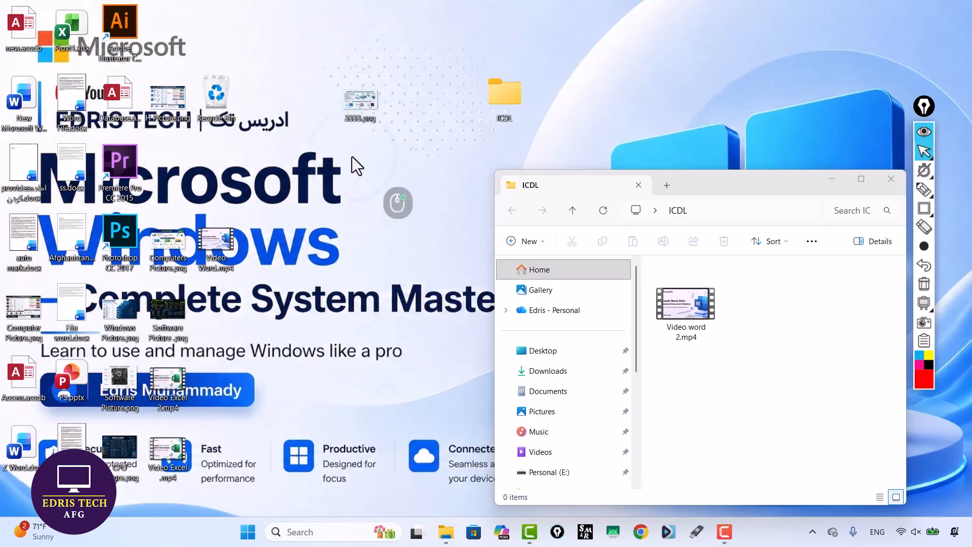
{"action": "left_click", "coordinate": [405, 375]}
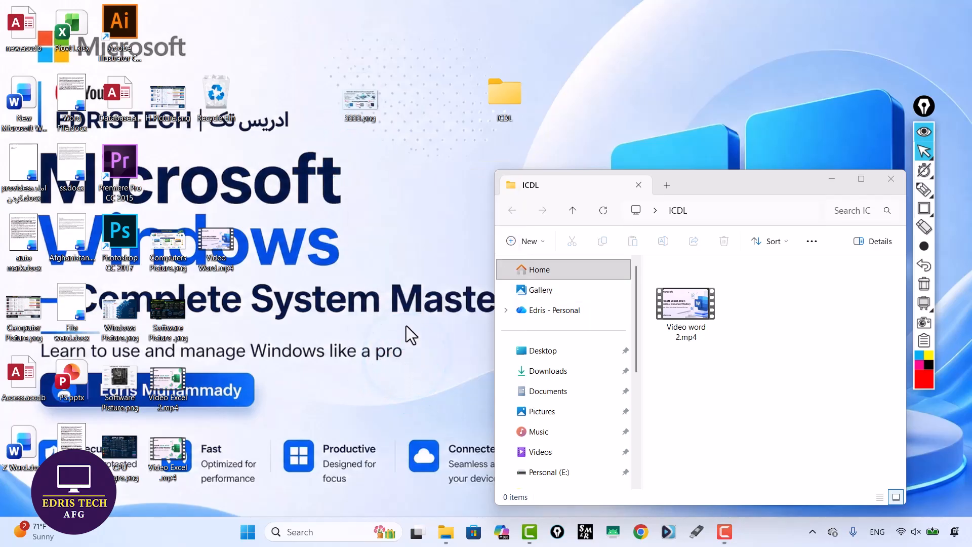
{"action": "mouse_move", "coordinate": [414, 247]}
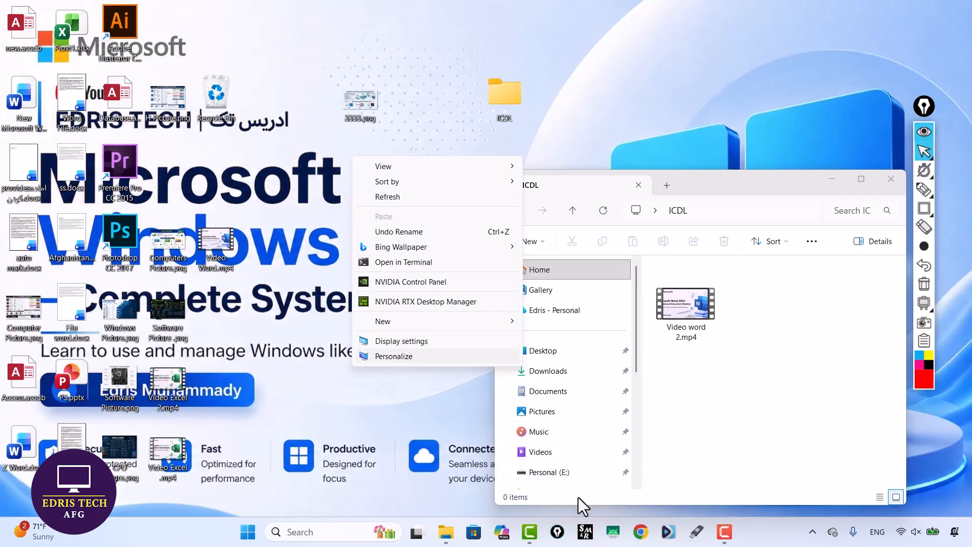
Step: Switch to Microsoft Store, search for BING WALLPAPER, and open the Bing Wallpaper app's page
{"action": "left_click", "coordinate": [476, 531]}
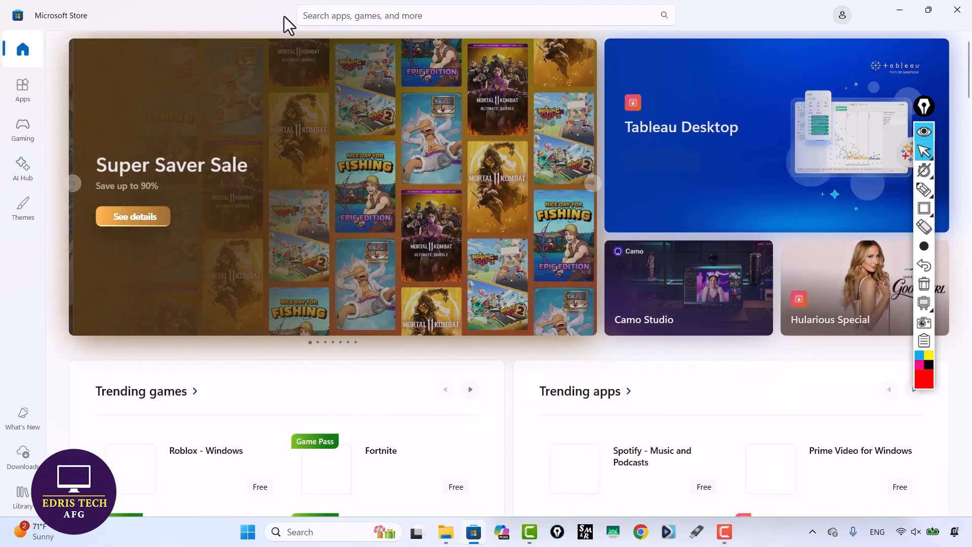
{"action": "left_click", "coordinate": [325, 15]}
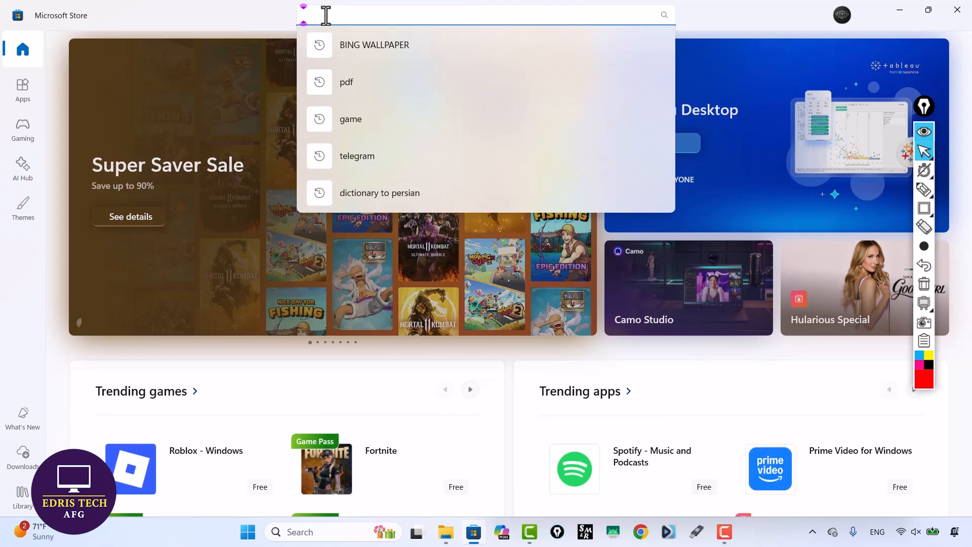
{"action": "left_click", "coordinate": [361, 34]}
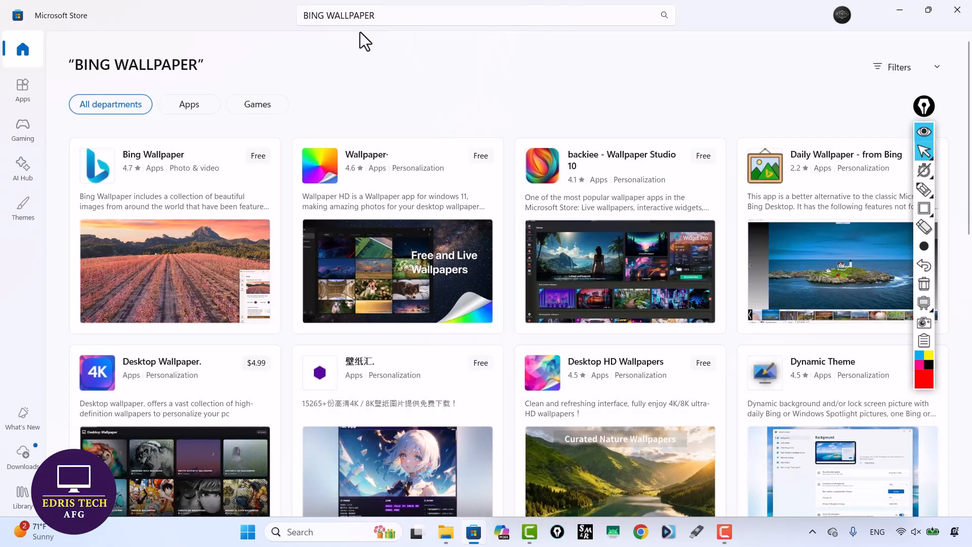
{"action": "left_click", "coordinate": [178, 178]}
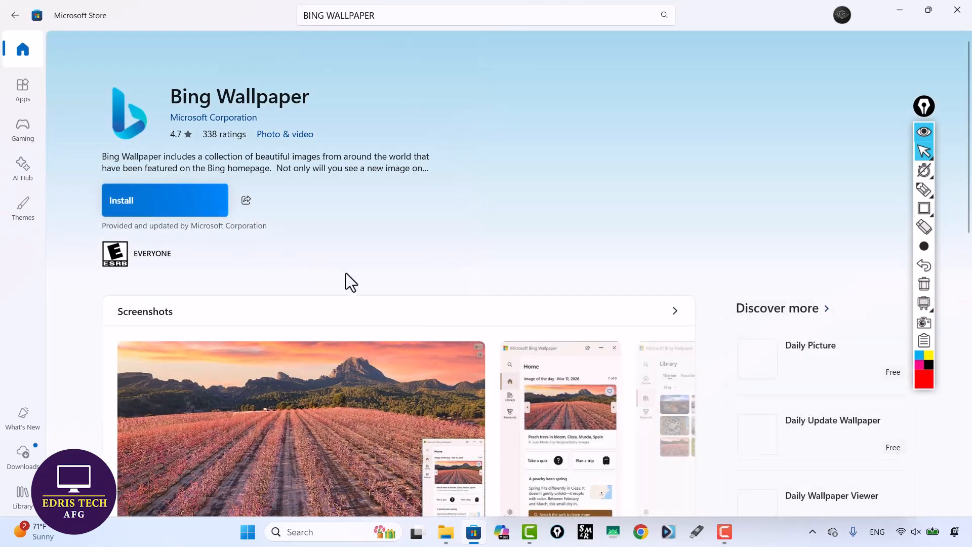
Step: Review the screenshots, description and install option on the Bing Wallpaper page, and close Microsoft Store
{"action": "scroll", "coordinate": [347, 276], "scroll_direction": "down", "scroll_amount": 3}
{"action": "scroll", "coordinate": [348, 282], "scroll_direction": "down", "scroll_amount": 2}
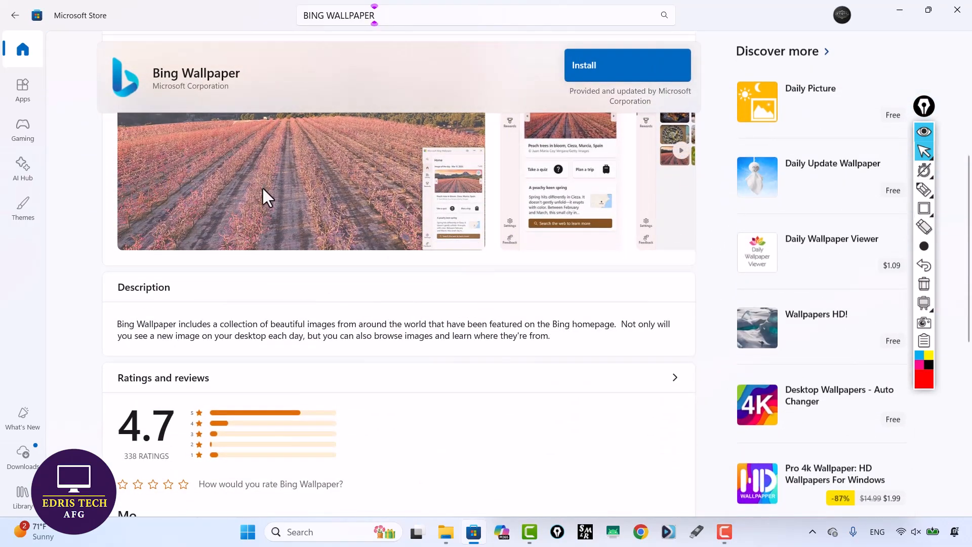
{"action": "scroll", "coordinate": [262, 186], "scroll_direction": "up", "scroll_amount": 1}
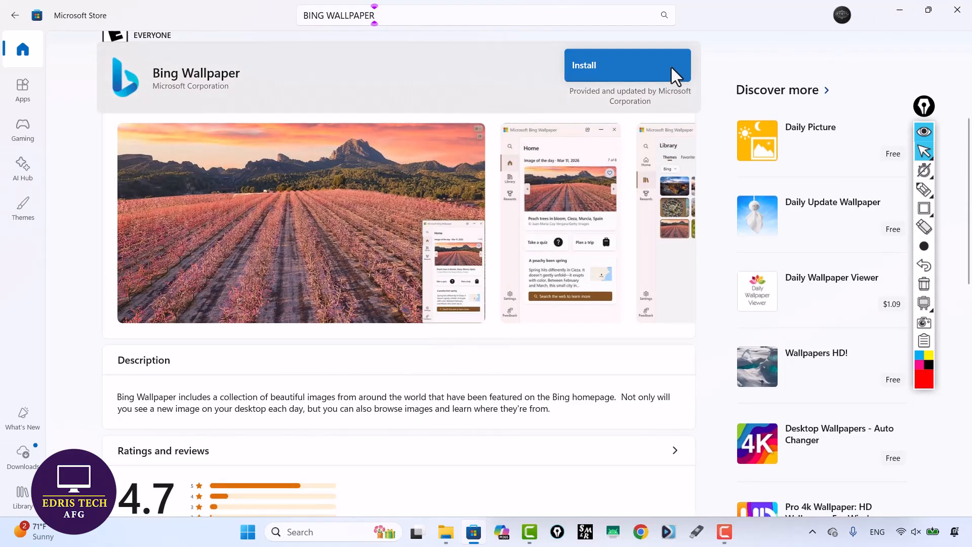
{"action": "left_click", "coordinate": [957, 10]}
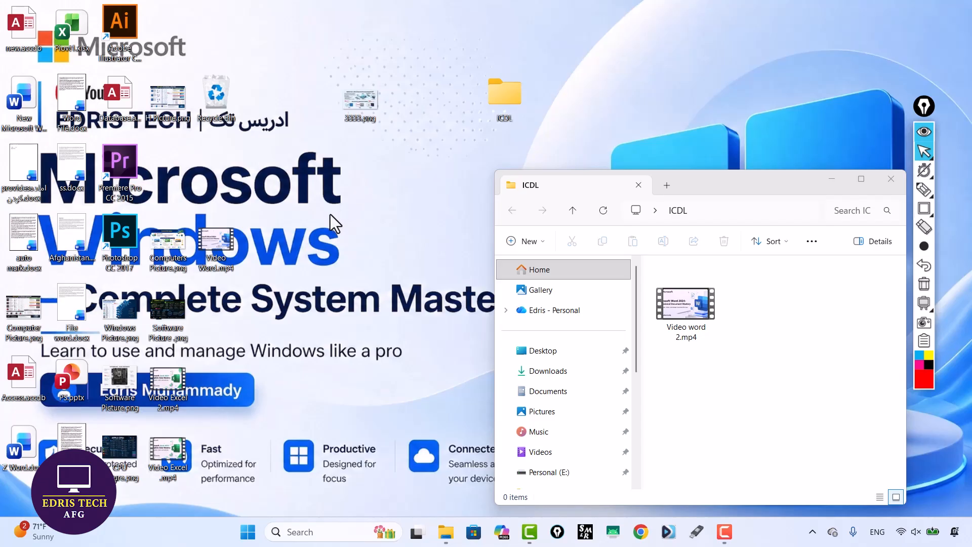
Step: Examine the Open in Terminal entry among the desktop's extended context options, and dismiss them
{"action": "right_click", "coordinate": [306, 170]}
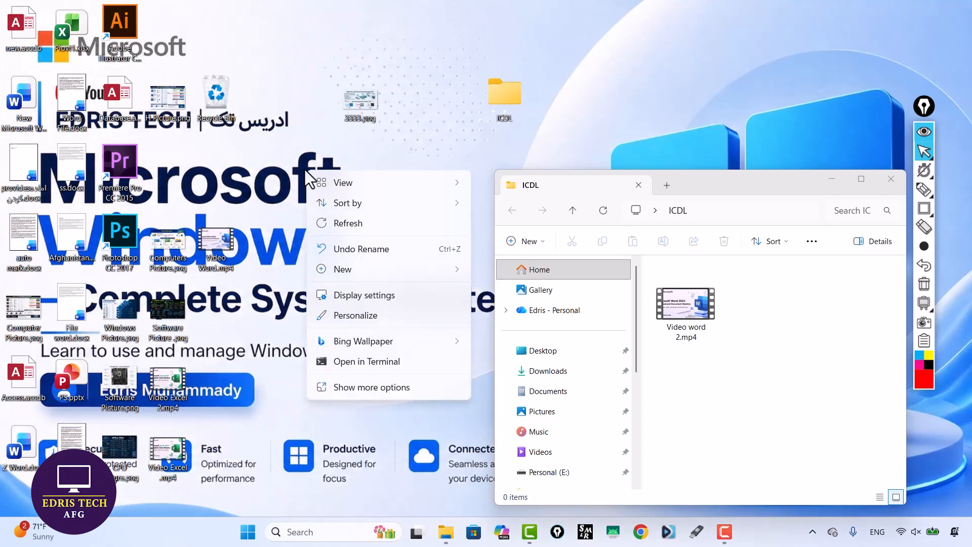
{"action": "left_click", "coordinate": [356, 387]}
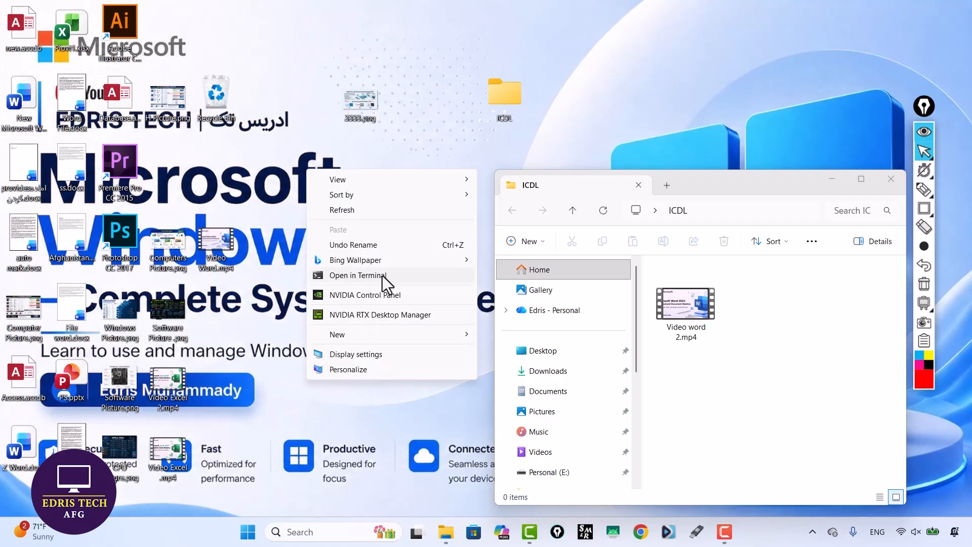
{"action": "left_click", "coordinate": [422, 141]}
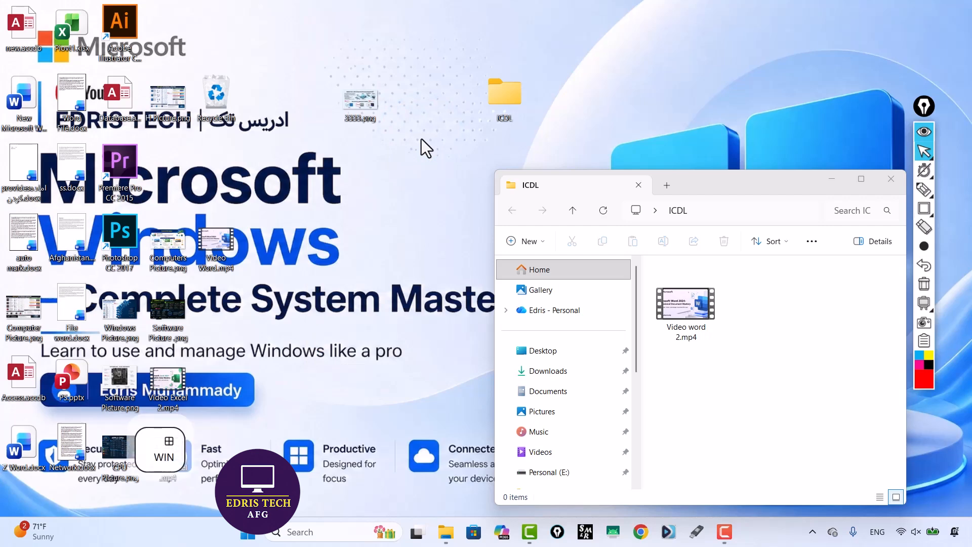
Step: Launch Notepad by running the command NOTEPAD from the Run dialog
{"action": "key", "text": "super+r"}
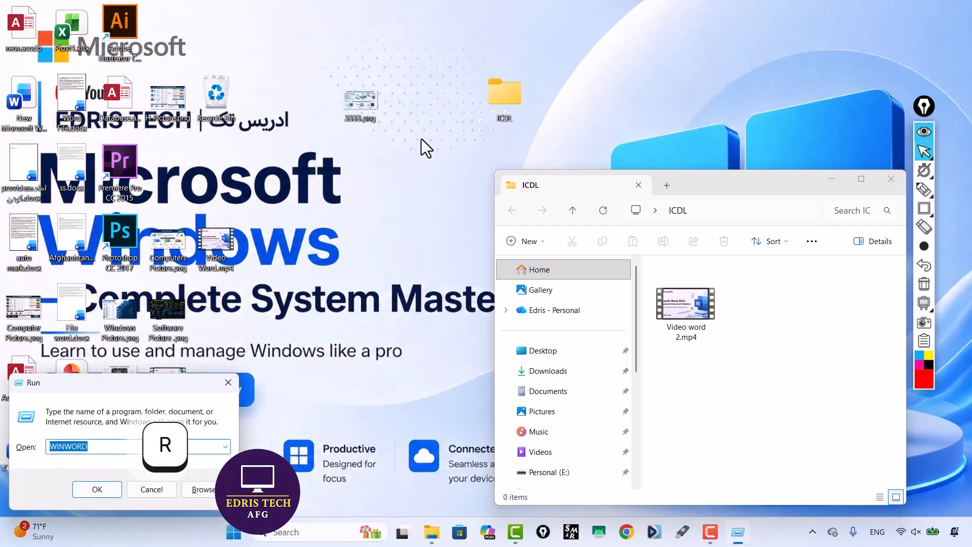
{"action": "type", "text": "NOTEPAD"}
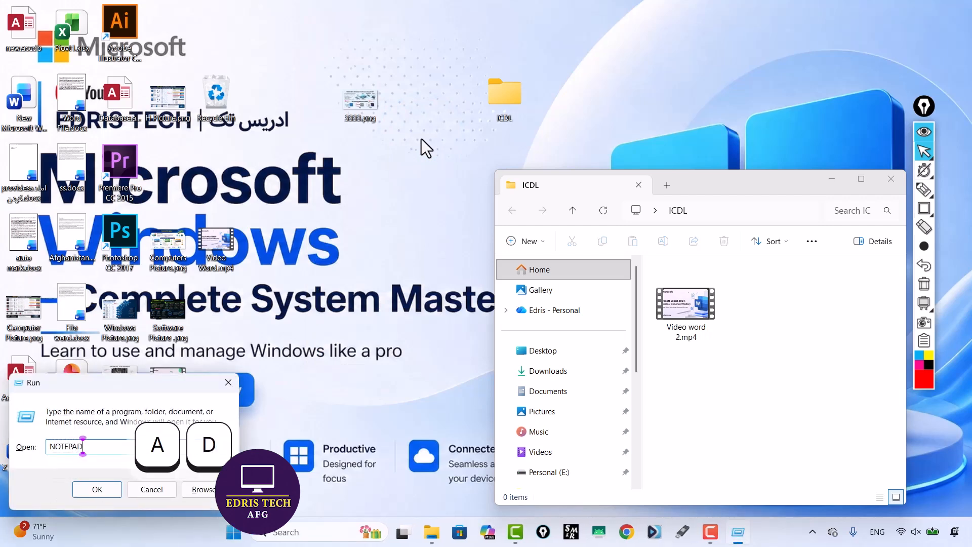
{"action": "key", "text": "Return"}
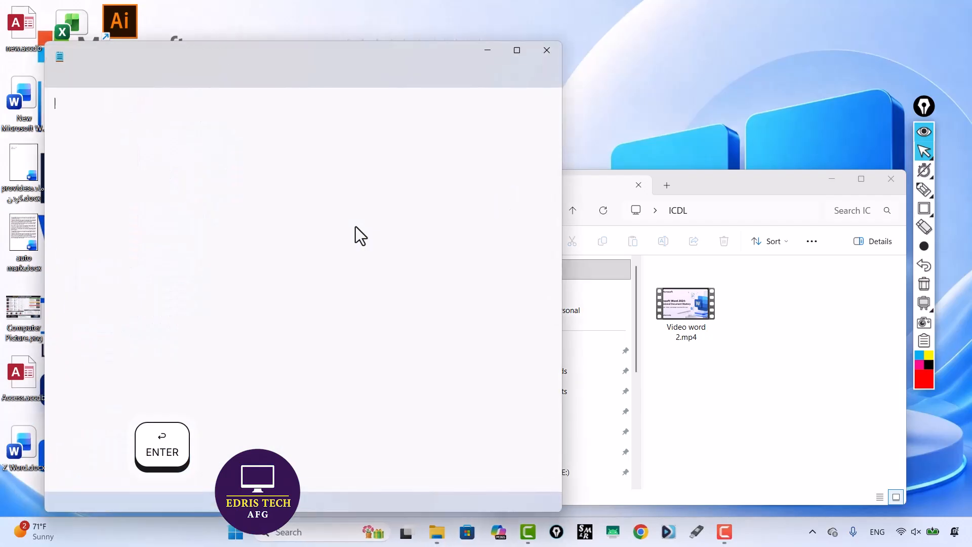
Step: Reposition and shrink the Notepad window beside the ICDL folder window, and write the heading USER INTERFACE
{"action": "left_click", "coordinate": [326, 57]}
{"action": "left_click_drag", "start_coordinate": [326, 56], "coordinate": [351, 134]}
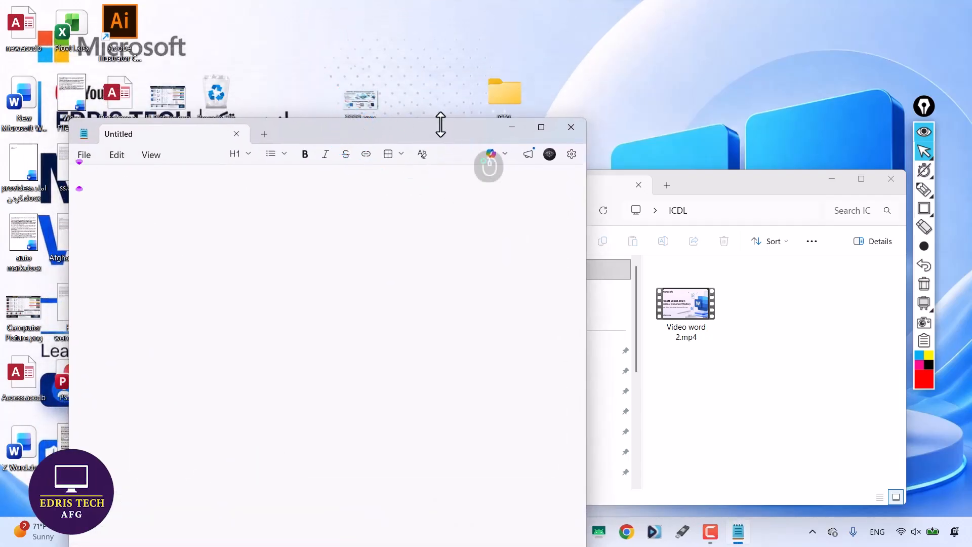
{"action": "left_click_drag", "start_coordinate": [444, 121], "coordinate": [378, 168]}
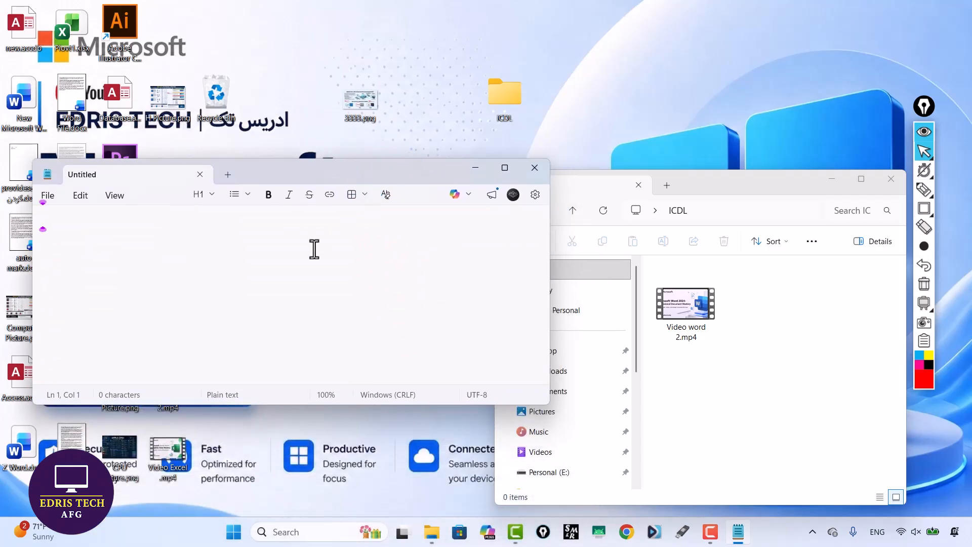
{"action": "type", "text": "USER IN"}
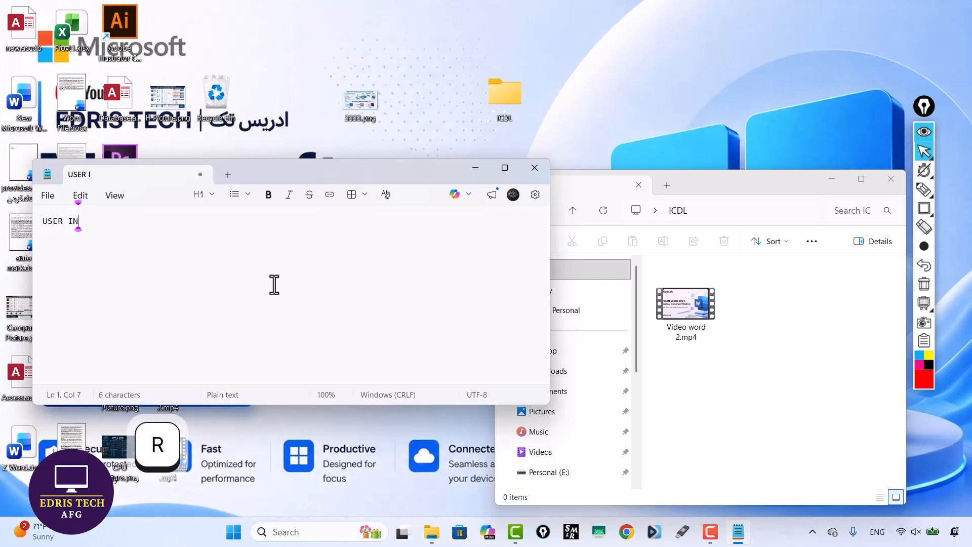
{"action": "type", "text": "TERFACE"}
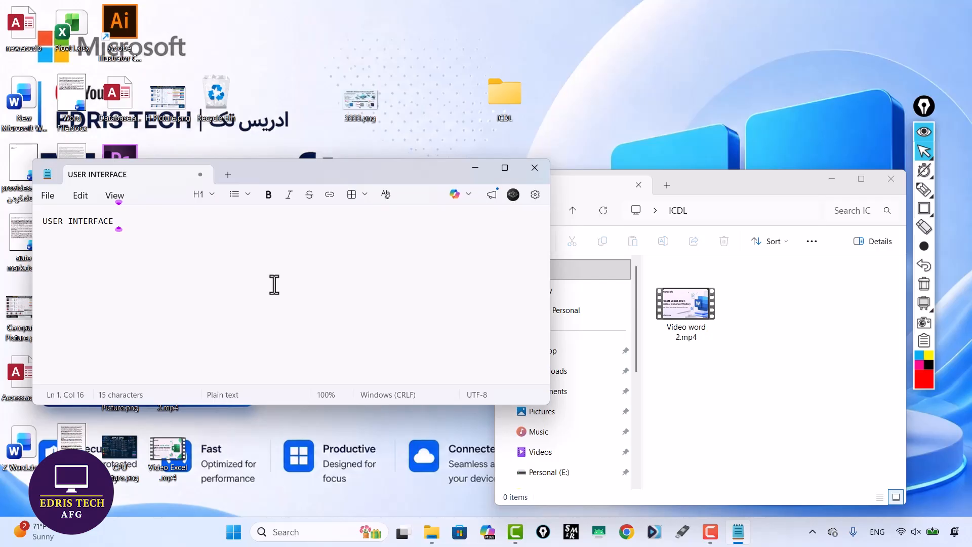
Step: Leave a blank line under the heading and add the line "CLI ( COMMAND LINE INTERFACE )"
{"action": "key", "text": "Return"}
{"action": "key", "text": "Return"}
{"action": "type", "text": "C"}
{"action": "key", "text": "BackSpace"}
{"action": "type", "text": "C"}
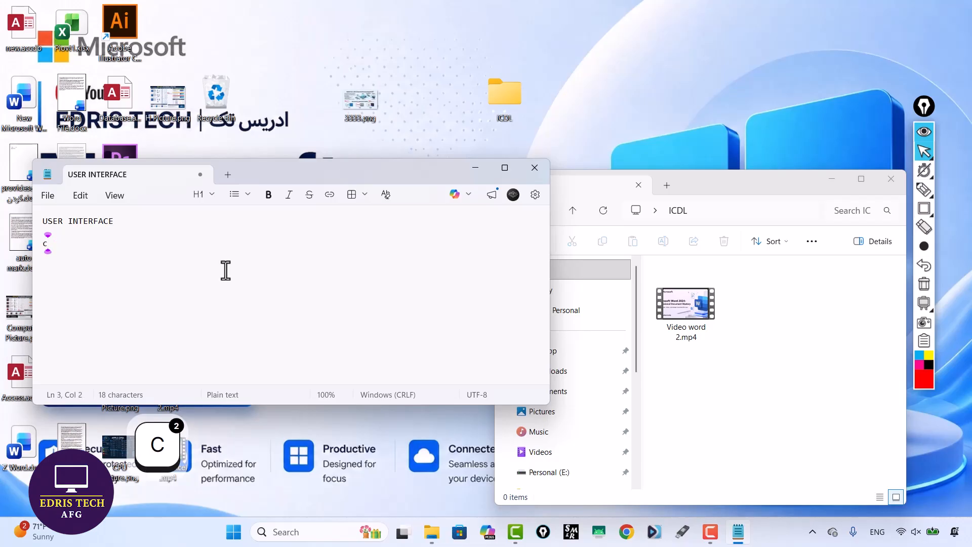
{"action": "key", "text": "BackSpace"}
{"action": "key", "text": "BackSpace"}
{"action": "type", "text": "C"}
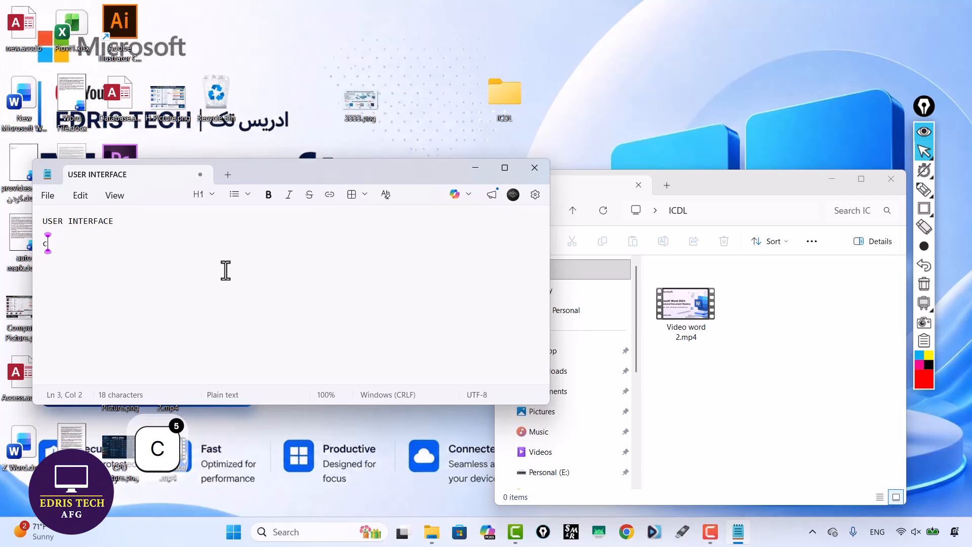
{"action": "key", "text": "BackSpace"}
{"action": "type", "text": "CLI "}
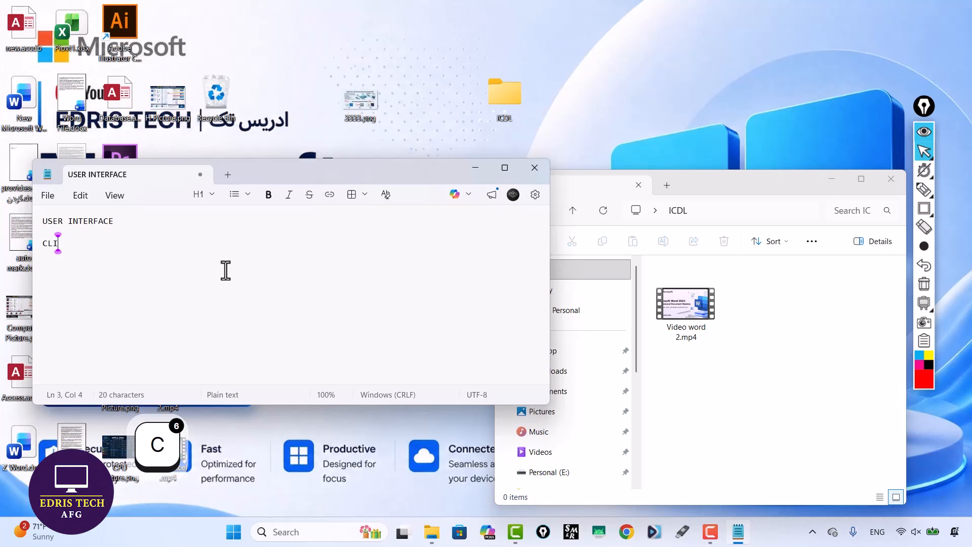
{"action": "type", "text": "( "}
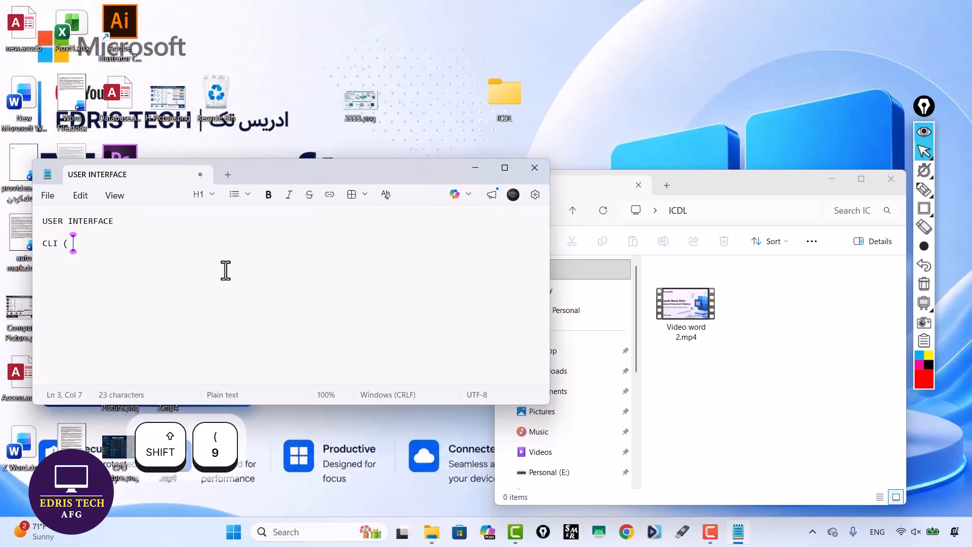
{"action": "type", "text": "COM"}
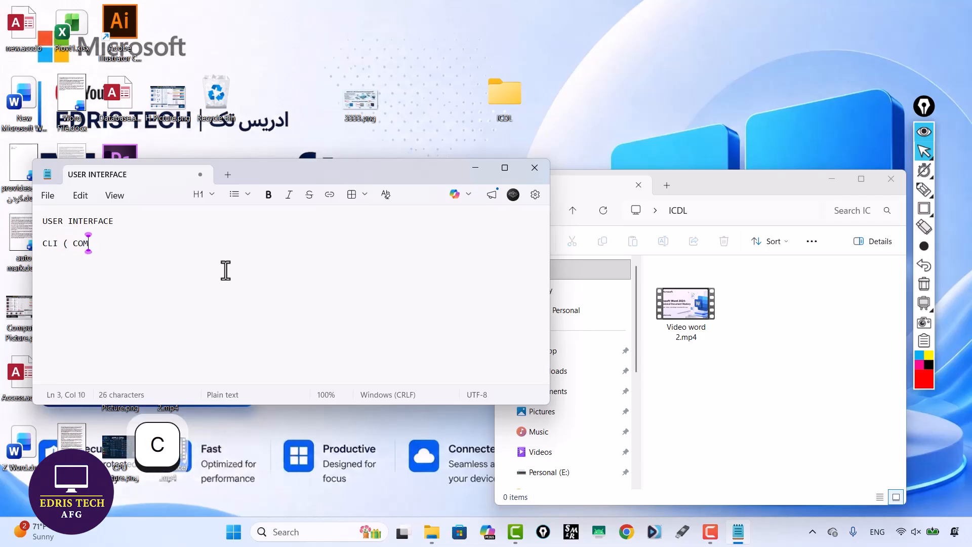
{"action": "type", "text": "MAND LINE "}
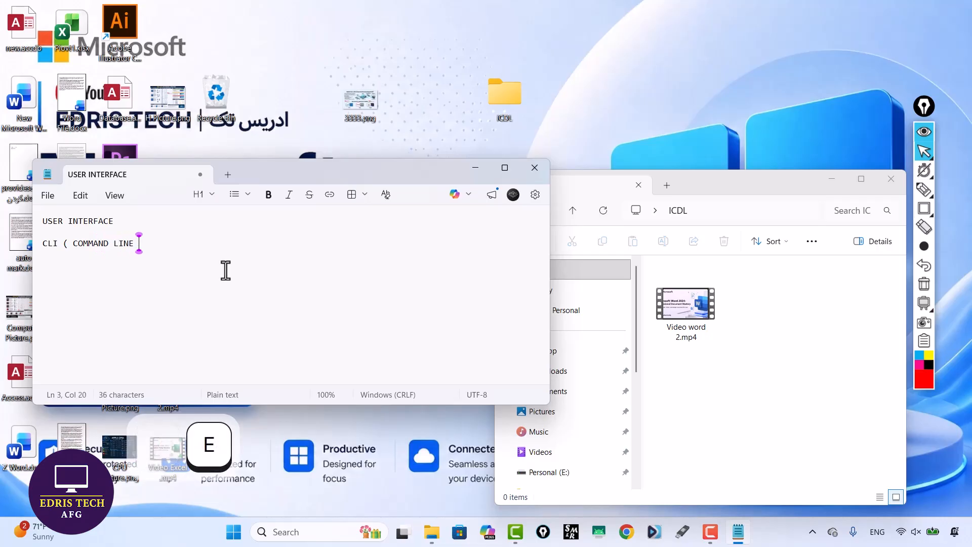
{"action": "type", "text": "INTERFACE"}
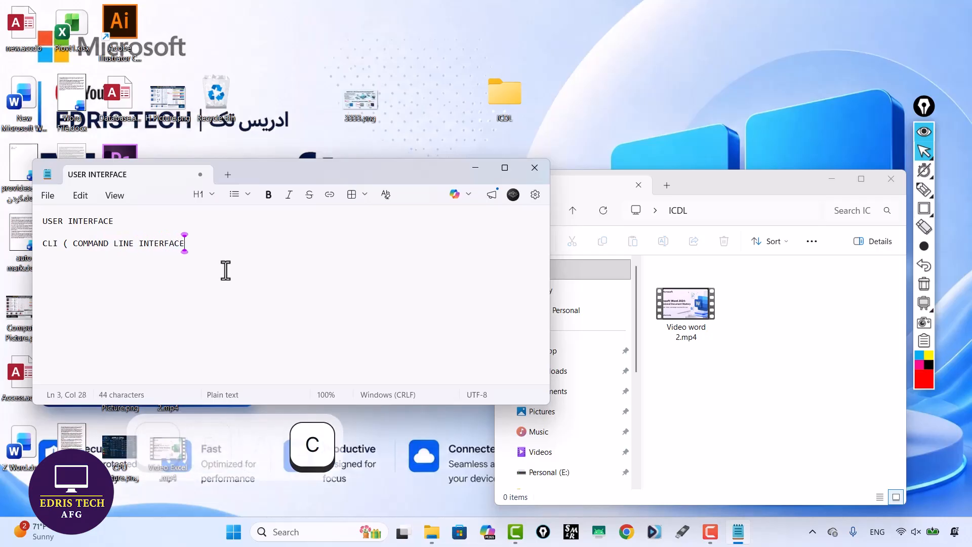
{"action": "type", "text": " ))"}
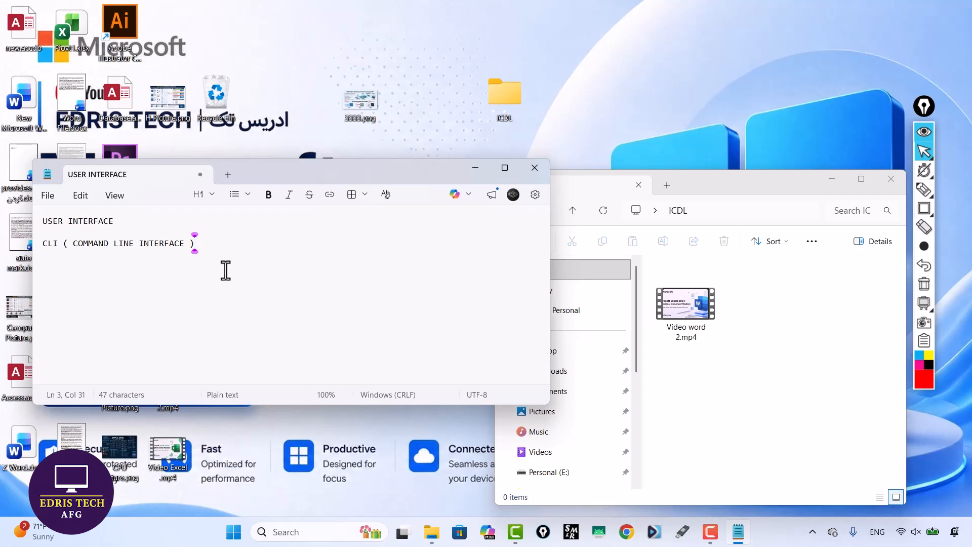
Step: Add the line "GUI ( Graphical user interface )" directly below the CLI line
{"action": "key", "text": "Return"}
{"action": "type", "text": "gUI "}
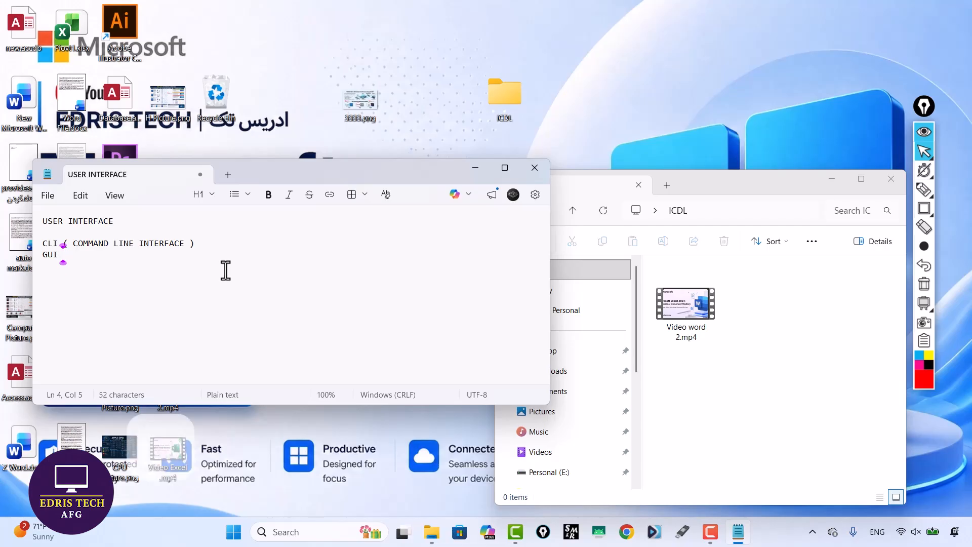
{"action": "type", "text": "( "}
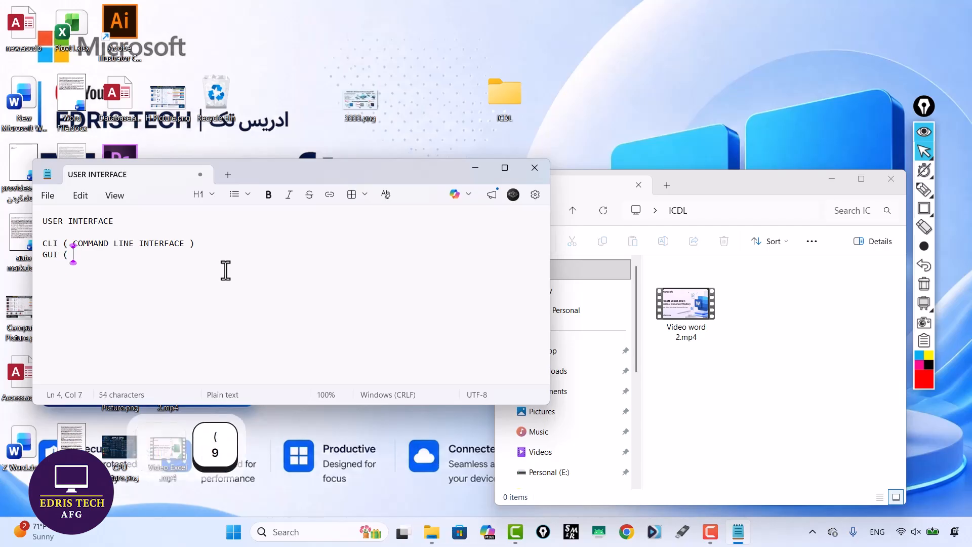
{"action": "type", "text": "GR"}
{"action": "key", "text": "BackSpace"}
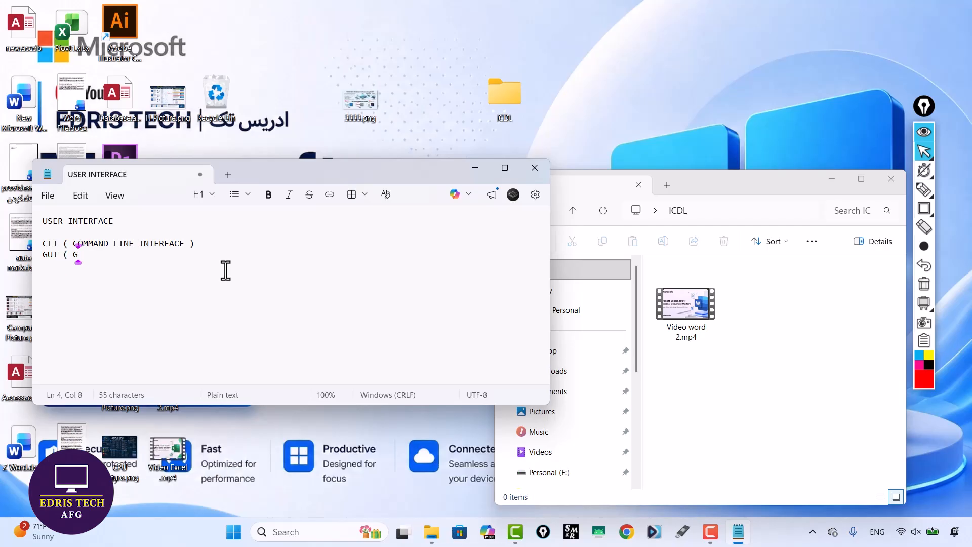
{"action": "type", "text": "raphic"}
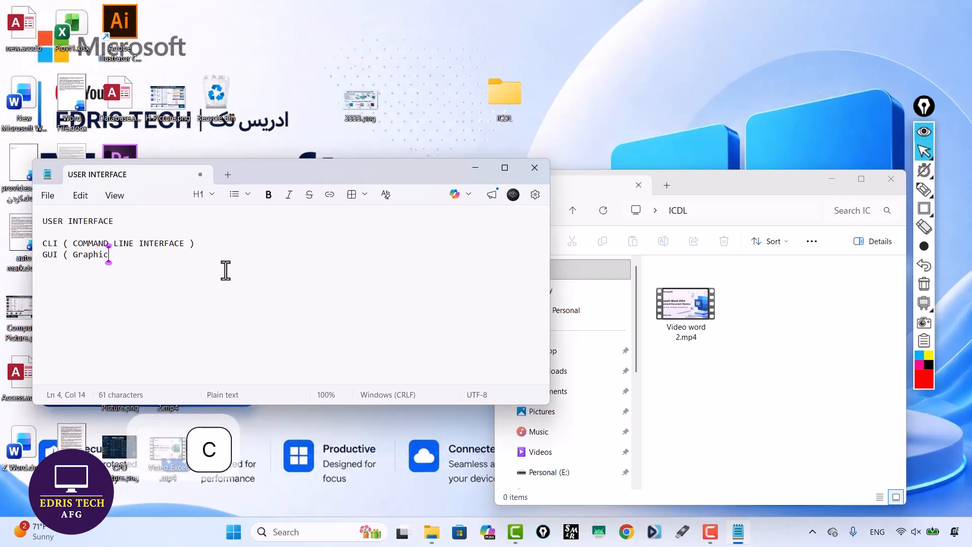
{"action": "type", "text": "al "}
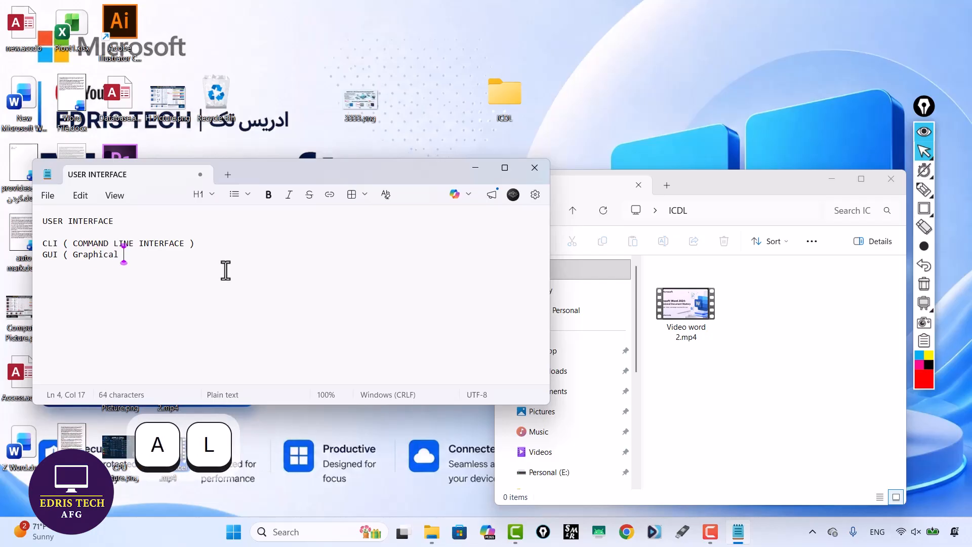
{"action": "type", "text": "user "}
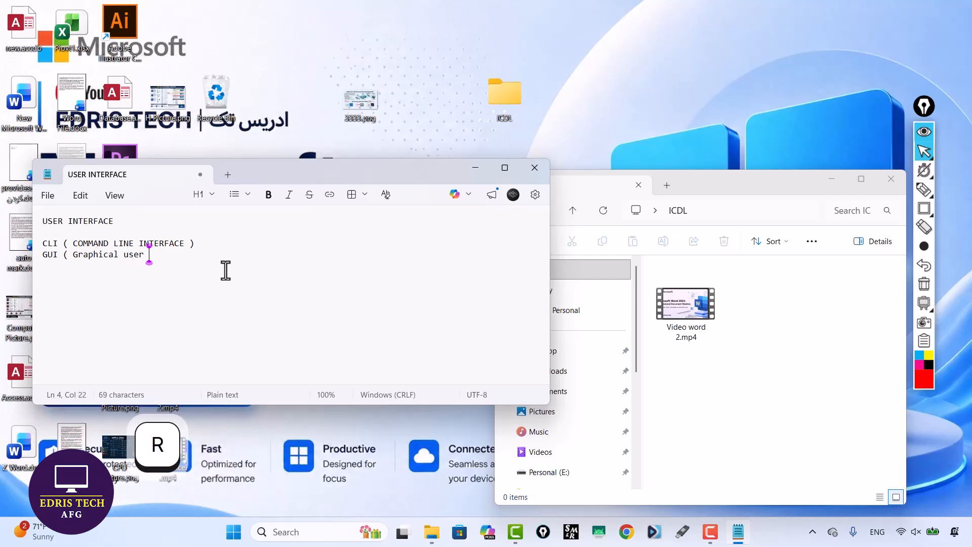
{"action": "type", "text": "interface )"}
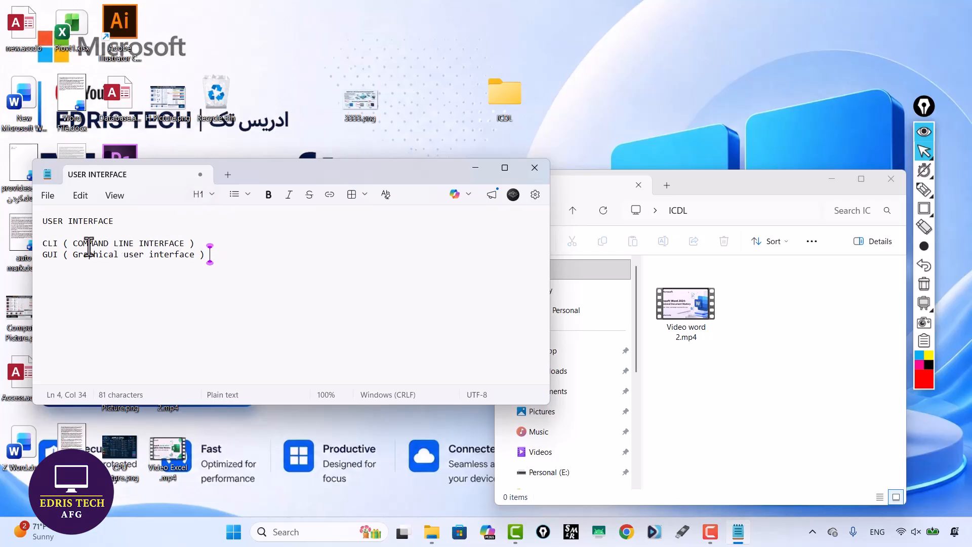
Step: Append the examples "CMD - POWERSHELL - TERMINAL" in capitals to the end of the CLI line
{"action": "left_click", "coordinate": [223, 246]}
{"action": "type", "text": "cmd"}
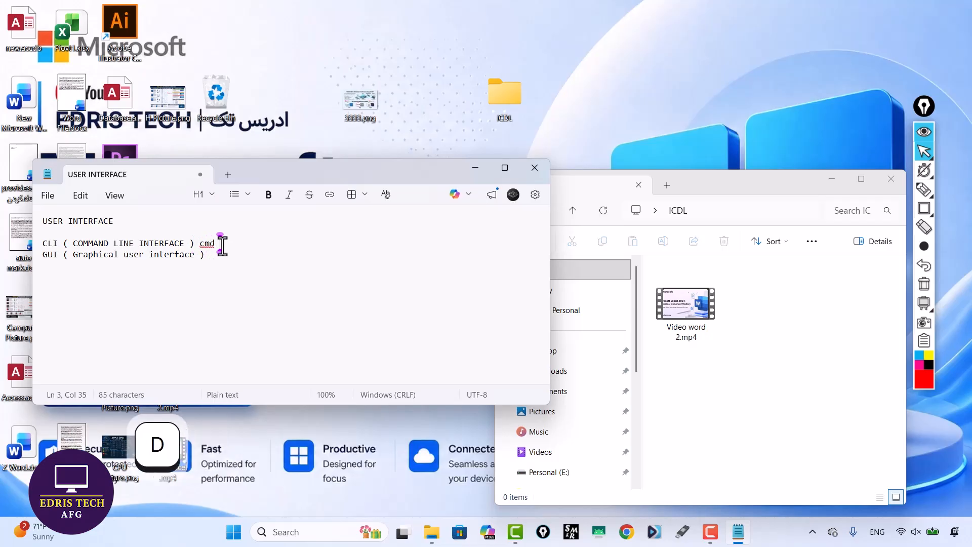
{"action": "key", "text": "BackSpace"}
{"action": "key", "text": "BackSpace"}
{"action": "key", "text": "BackSpace"}
{"action": "key", "text": "BackSpace"}
{"action": "type", "text": "C"}
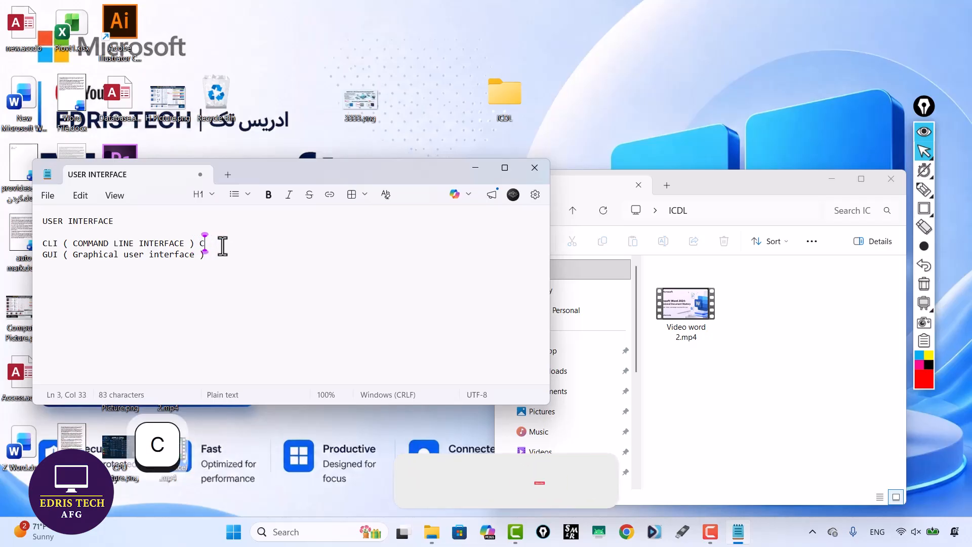
{"action": "type", "text": "MD - "}
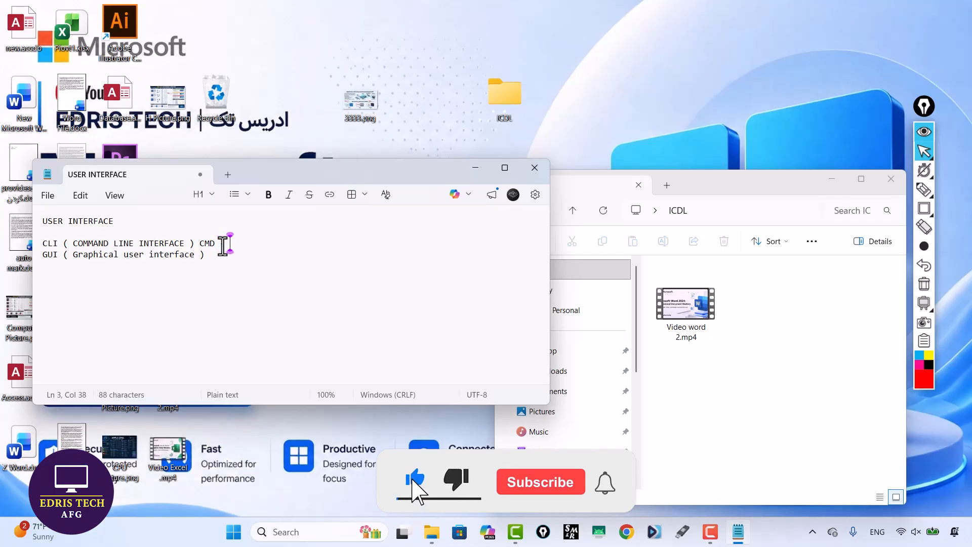
{"action": "type", "text": "POWER"}
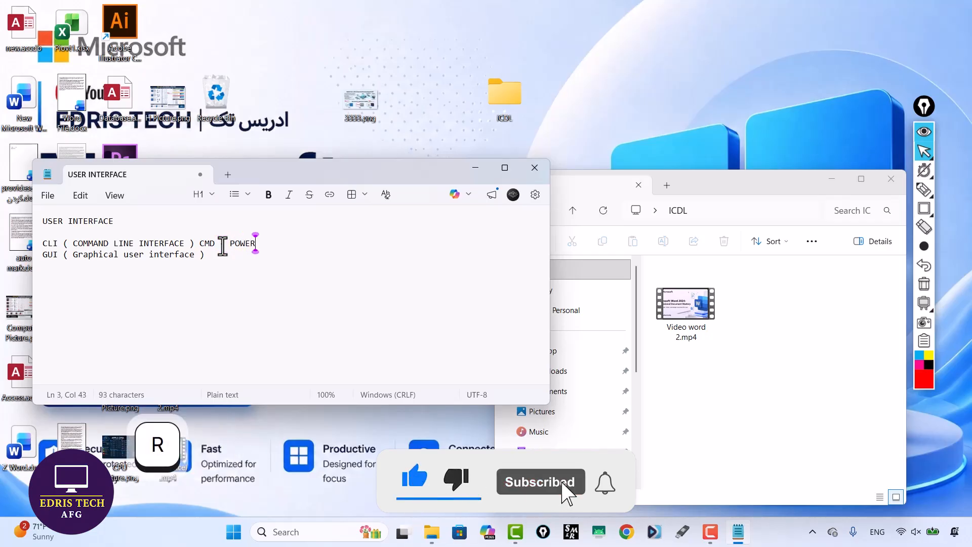
{"action": "type", "text": "SHELL "}
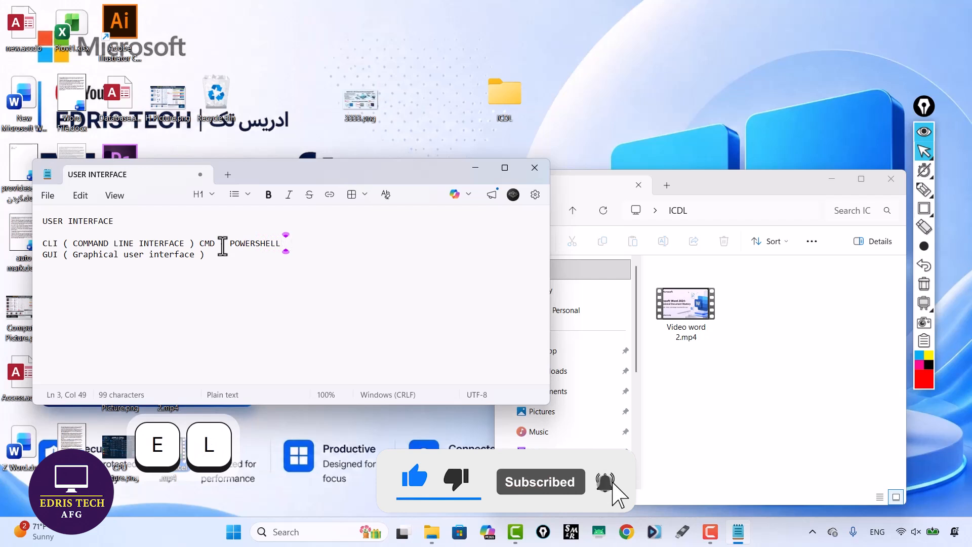
{"action": "type", "text": "- "}
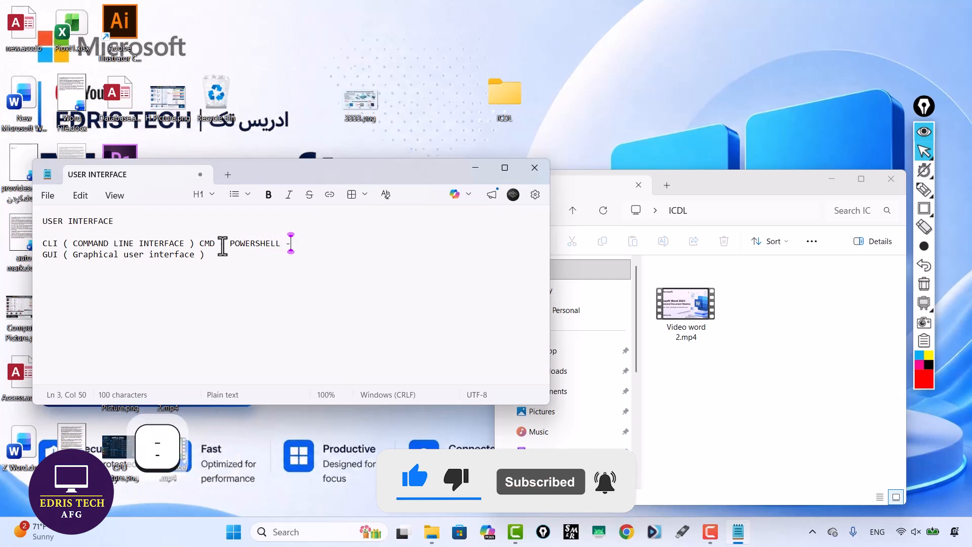
{"action": "type", "text": "TER"}
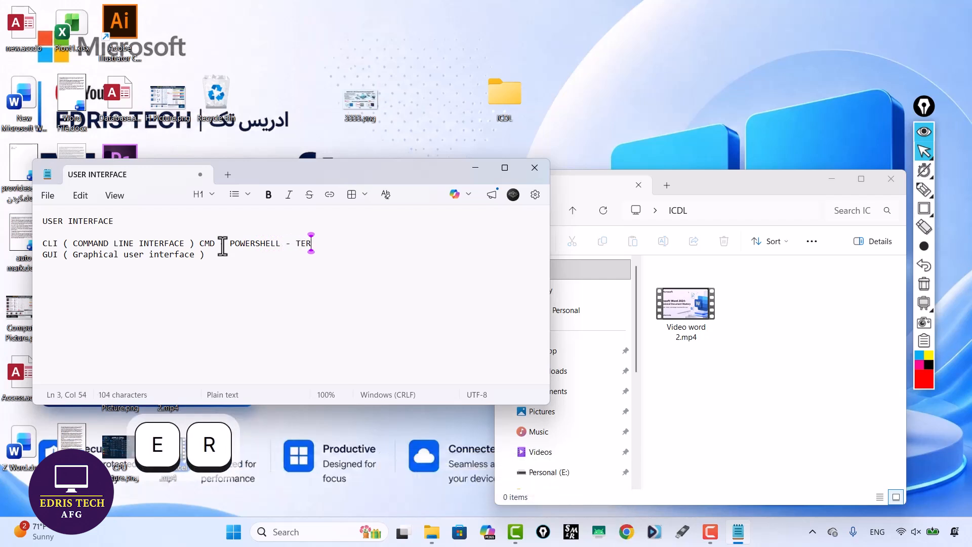
{"action": "type", "text": "MINAL"}
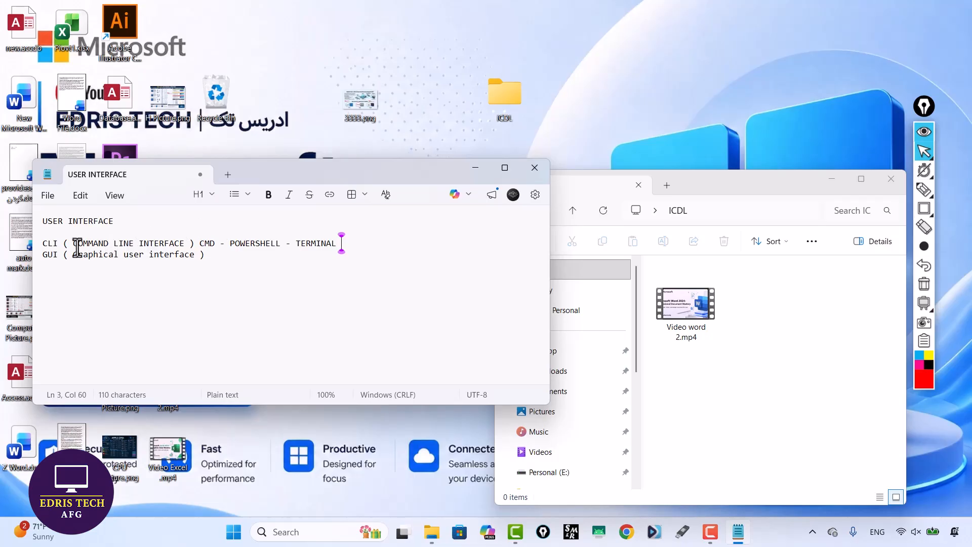
Step: Append the examples "WINDOWS MAC" to the end of the GUI line, and minimize Notepad
{"action": "left_click", "coordinate": [208, 255]}
{"action": "type", "text": "WINDOWS "}
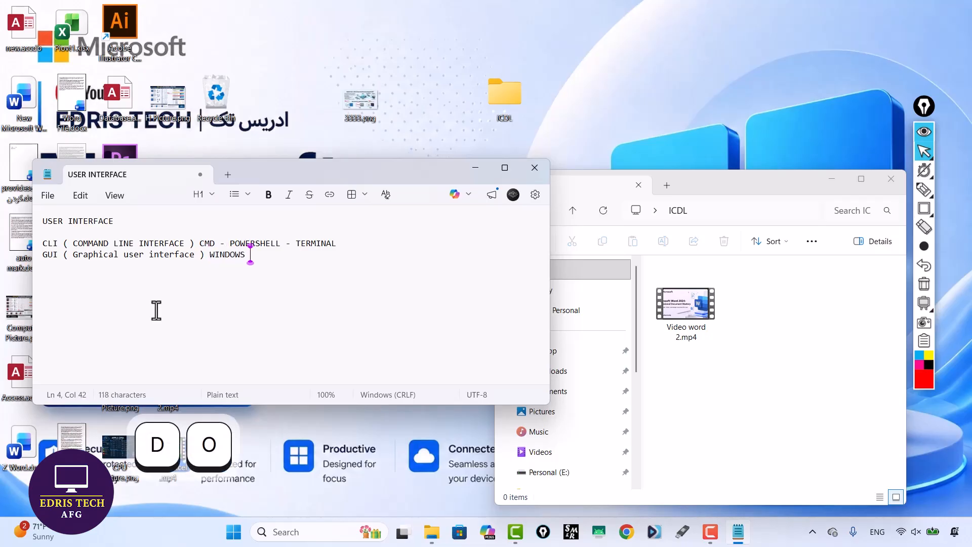
{"action": "type", "text": "MAC"}
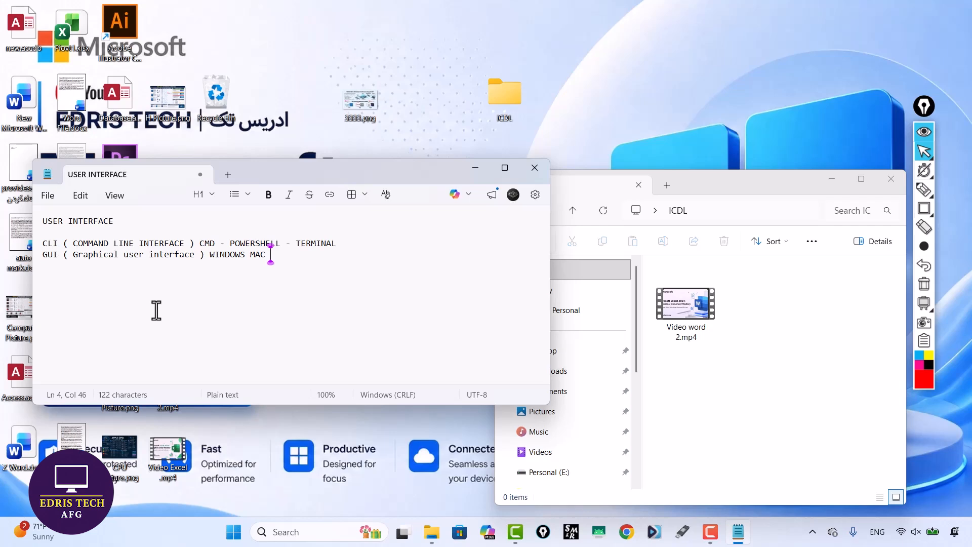
{"action": "left_click", "coordinate": [470, 168]}
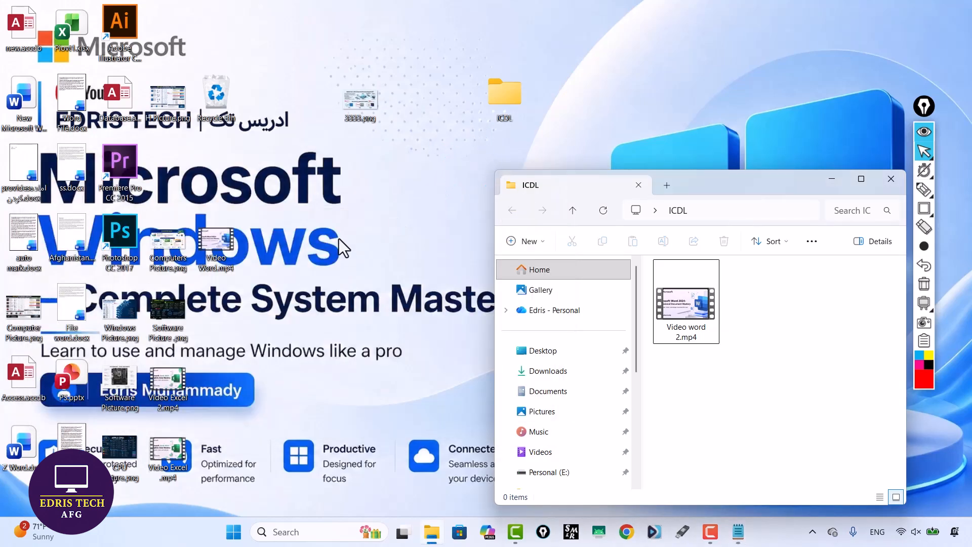
Step: Create a new folder on the empty desktop area, keeping its default name
{"action": "right_click", "coordinate": [368, 167]}
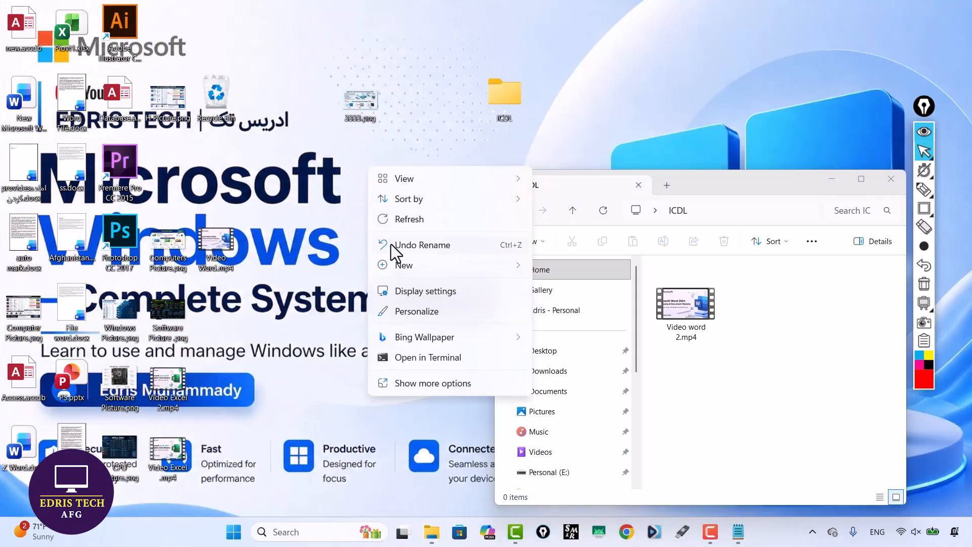
{"action": "mouse_move", "coordinate": [412, 264]}
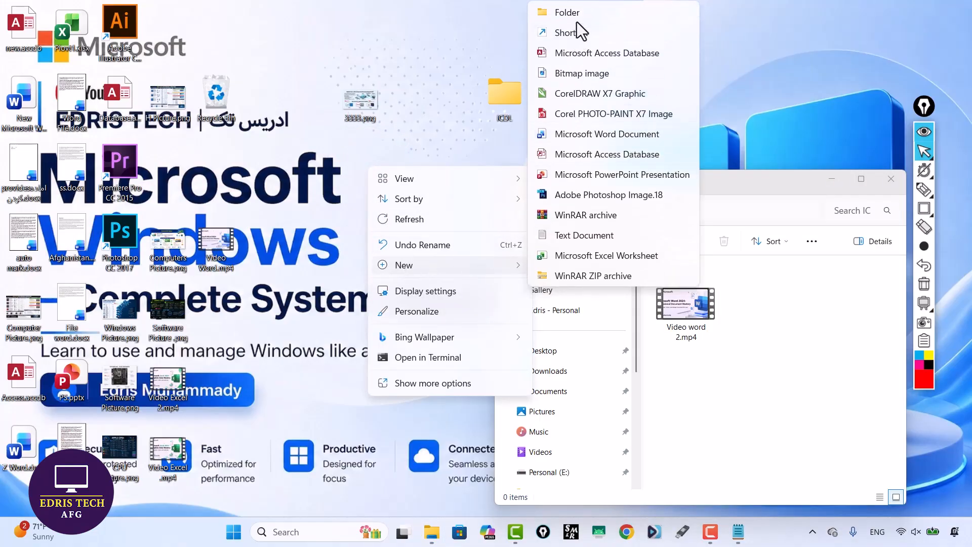
{"action": "left_click", "coordinate": [576, 9]}
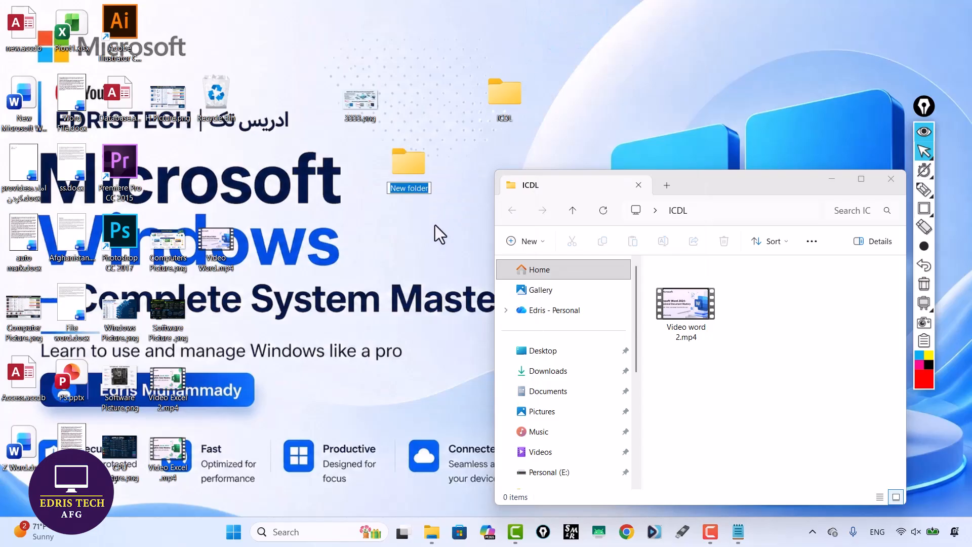
{"action": "left_click", "coordinate": [435, 225]}
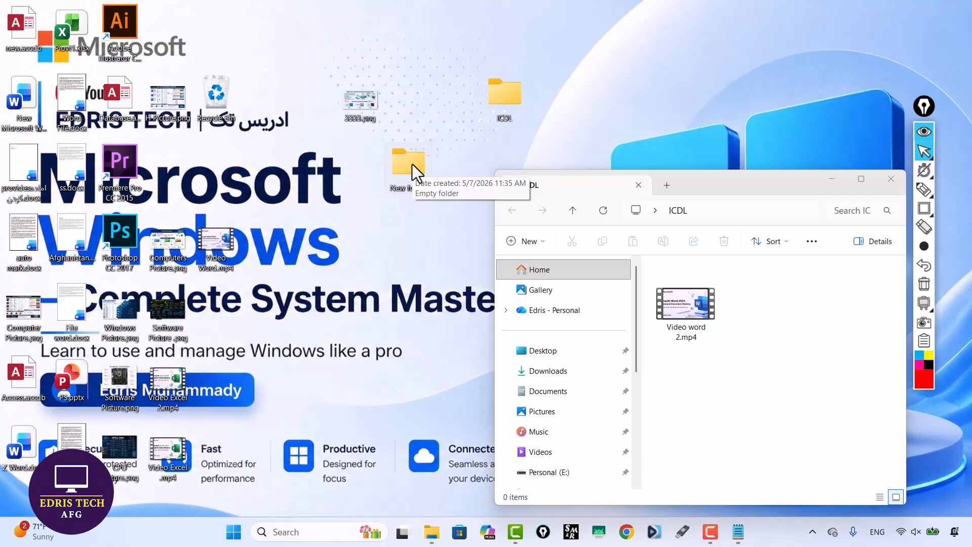
Step: Open a terminal at the desktop location and start an MD command at the prompt
{"action": "right_click", "coordinate": [400, 244]}
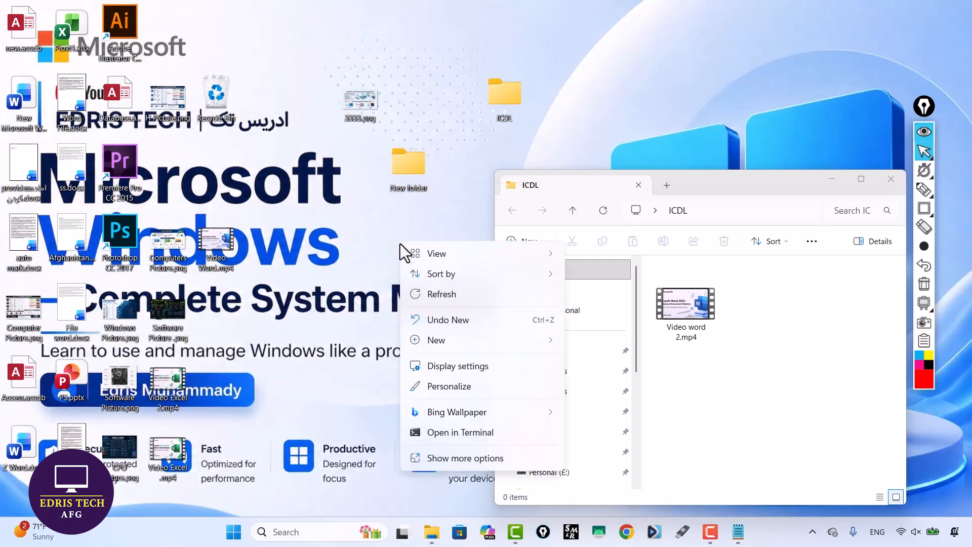
{"action": "left_click", "coordinate": [454, 437]}
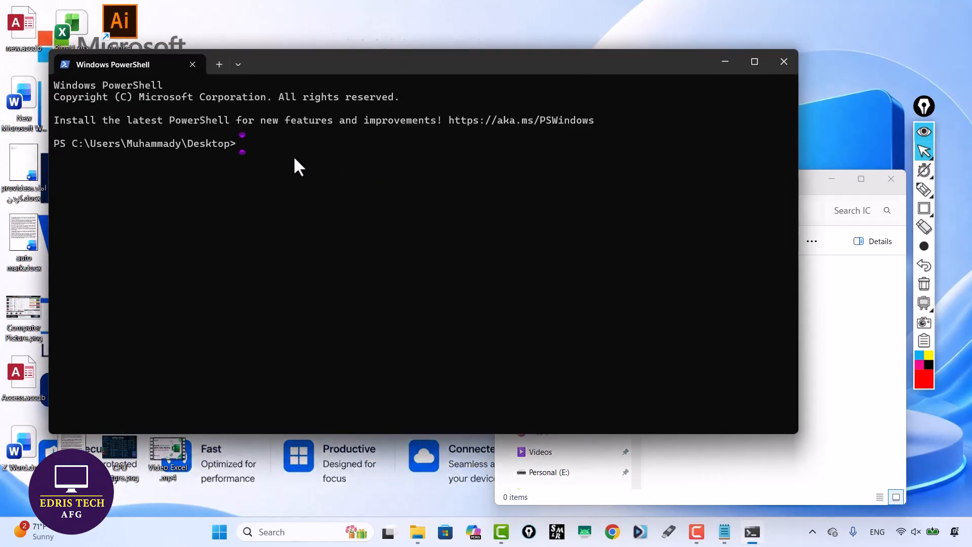
{"action": "type", "text": "MD "}
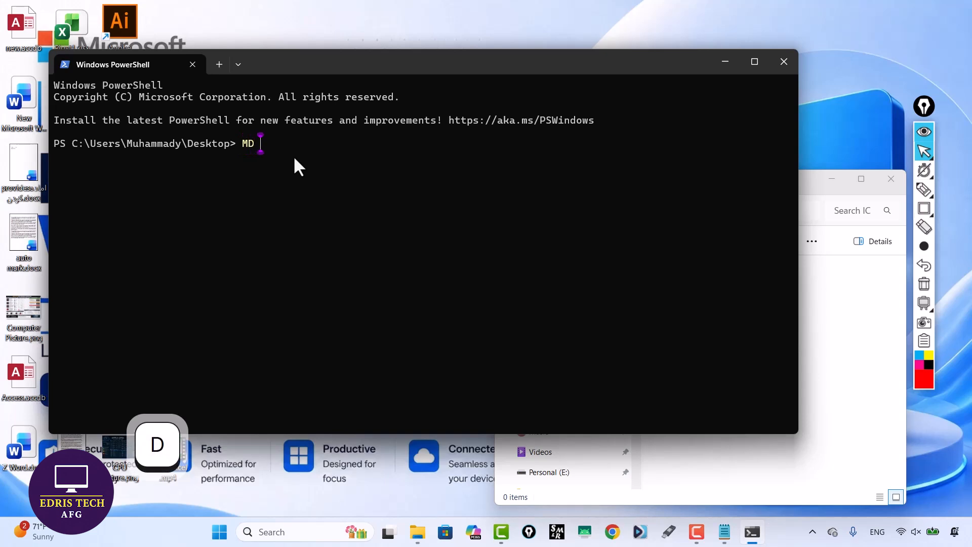
{"action": "type", "text": "KABUL"}
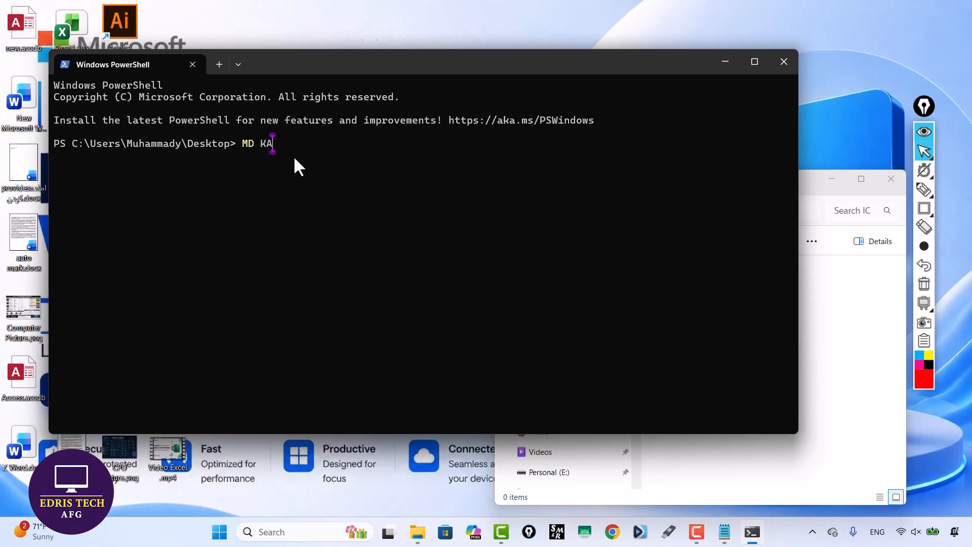
{"action": "key", "text": "BackSpace"}
{"action": "key", "text": "BackSpace"}
{"action": "key", "text": "BackSpace"}
{"action": "key", "text": "BackSpace"}
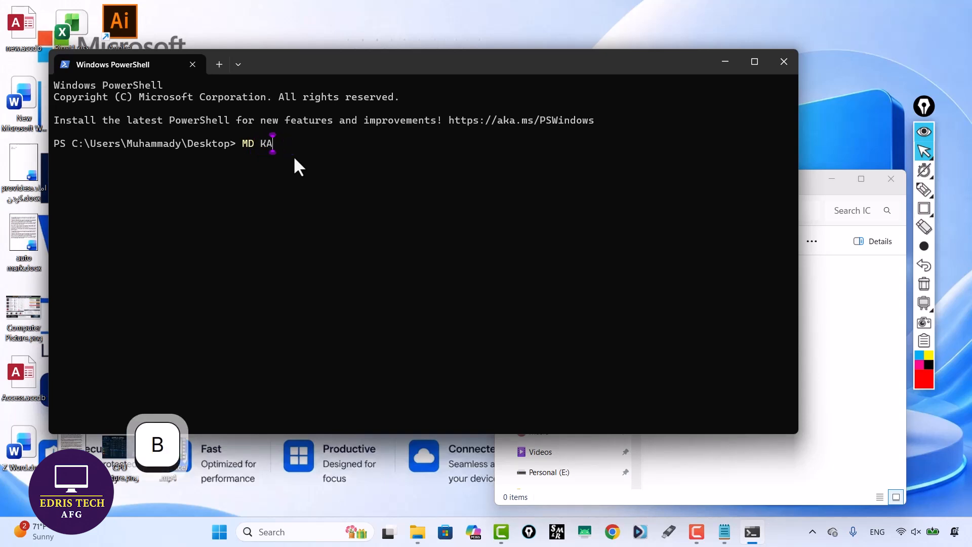
{"action": "type", "text": "WINDOW"}
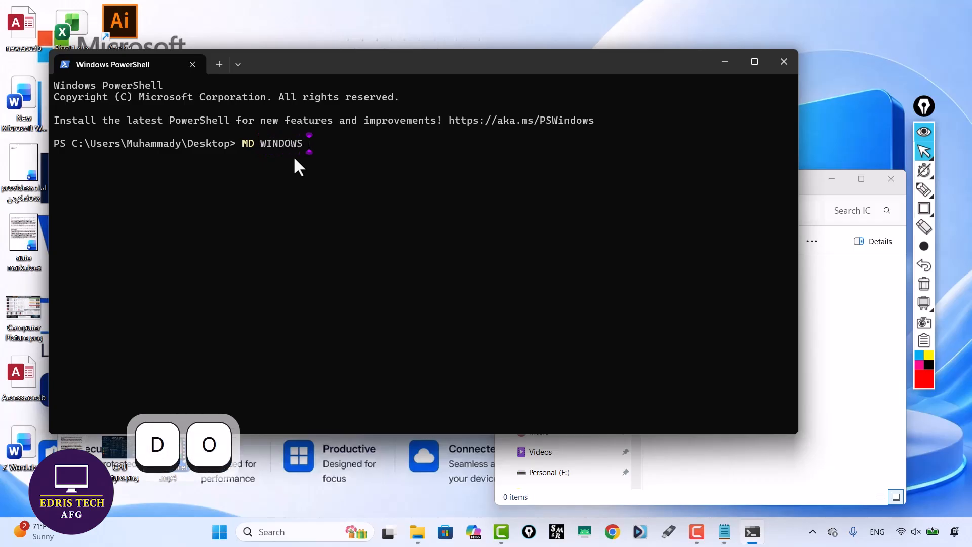
{"action": "type", "text": "S "}
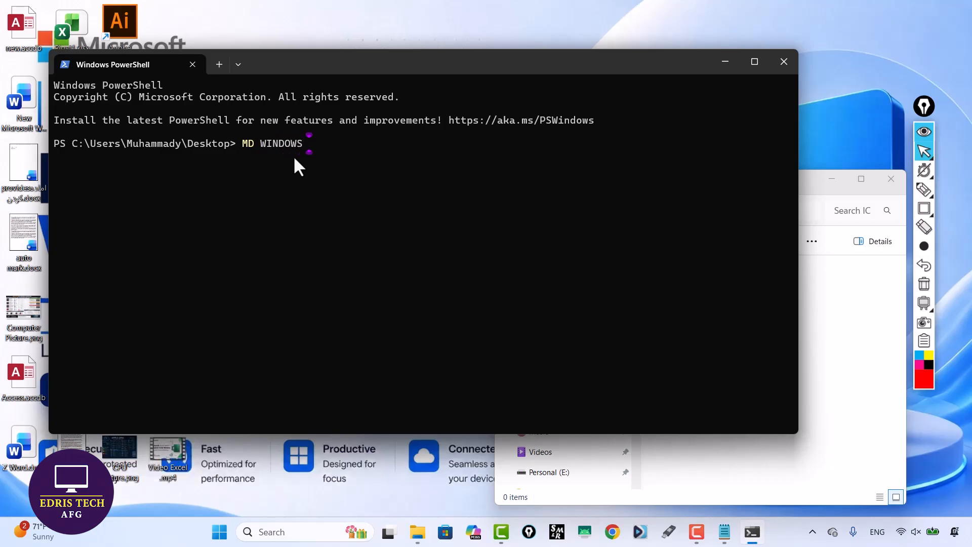
{"action": "type", "text": "LESSON"}
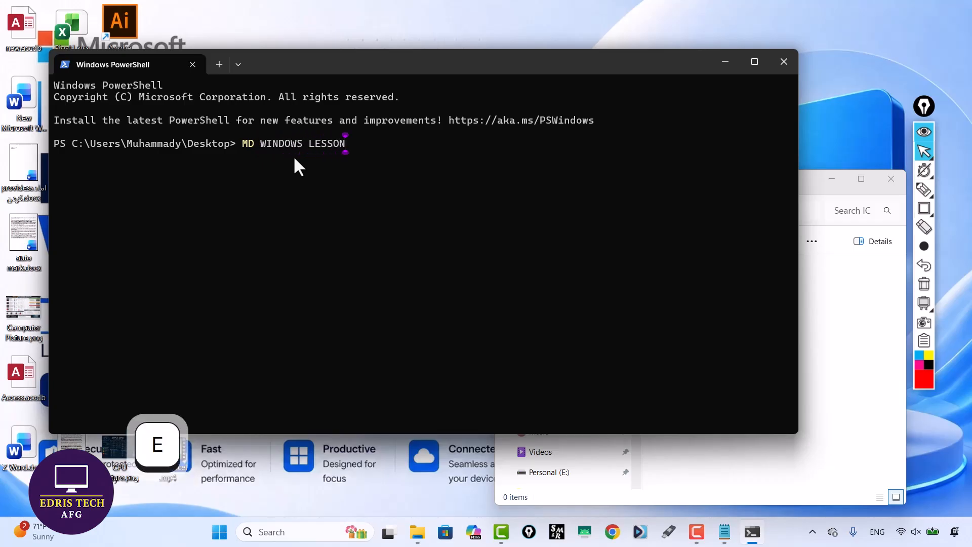
{"action": "key", "text": "BackSpace"}
{"action": "key", "text": "BackSpace"}
{"action": "key", "text": "BackSpace"}
{"action": "key", "text": "BackSpace"}
{"action": "key", "text": "BackSpace"}
{"action": "key", "text": "BackSpace"}
{"action": "key", "text": "BackSpace"}
{"action": "key", "text": "BackSpace"}
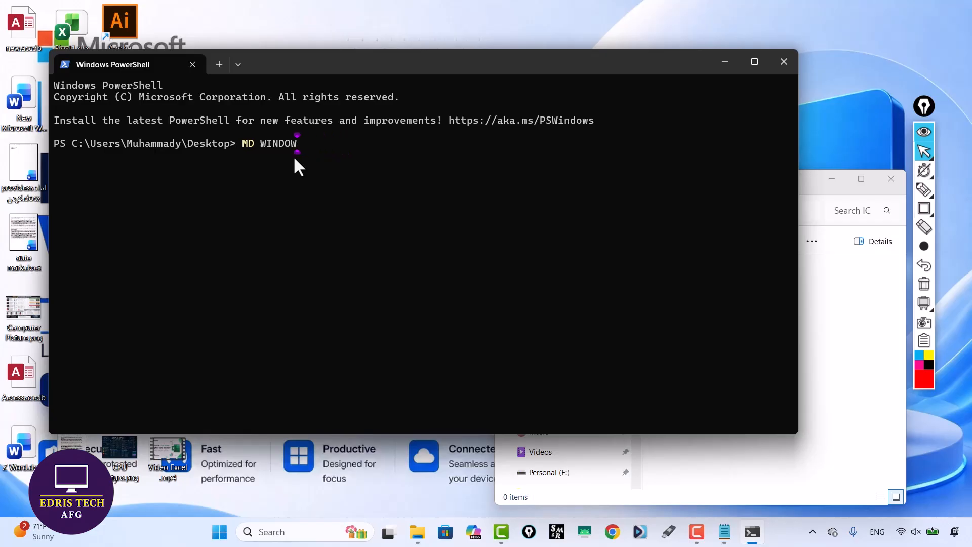
{"action": "key", "text": "BackSpace"}
{"action": "key", "text": "BackSpace"}
{"action": "key", "text": "BackSpace"}
Step: Complete the MD command with the folder name WIN3 and run it
{"action": "type", "text": "WIN3"}
{"action": "key", "text": "Return"}
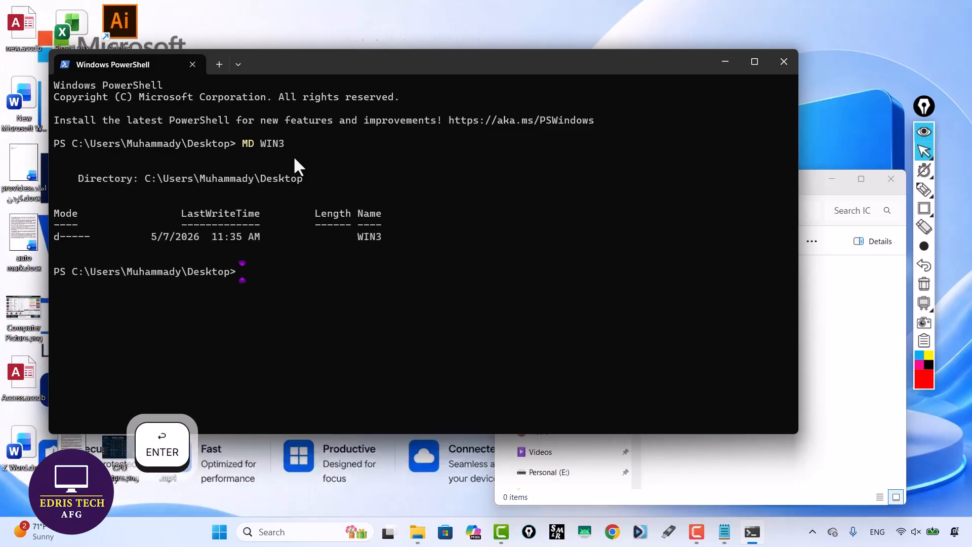
Step: Shift the terminal window to uncover the desktop icons and move the WIN3 folder to an empty spot above New folder
{"action": "left_click_drag", "start_coordinate": [324, 65], "coordinate": [518, 120]}
{"action": "left_click_drag", "start_coordinate": [168, 25], "coordinate": [408, 27]}
Step: Delete the WIN3 folder with the command DEL WIN3, and close the terminal window
{"action": "left_click", "coordinate": [449, 333]}
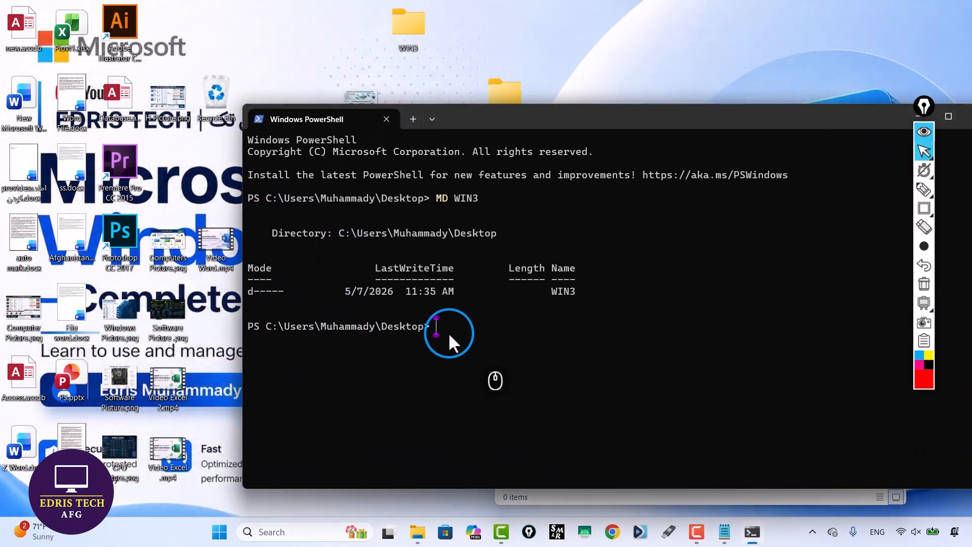
{"action": "type", "text": "DEL"}
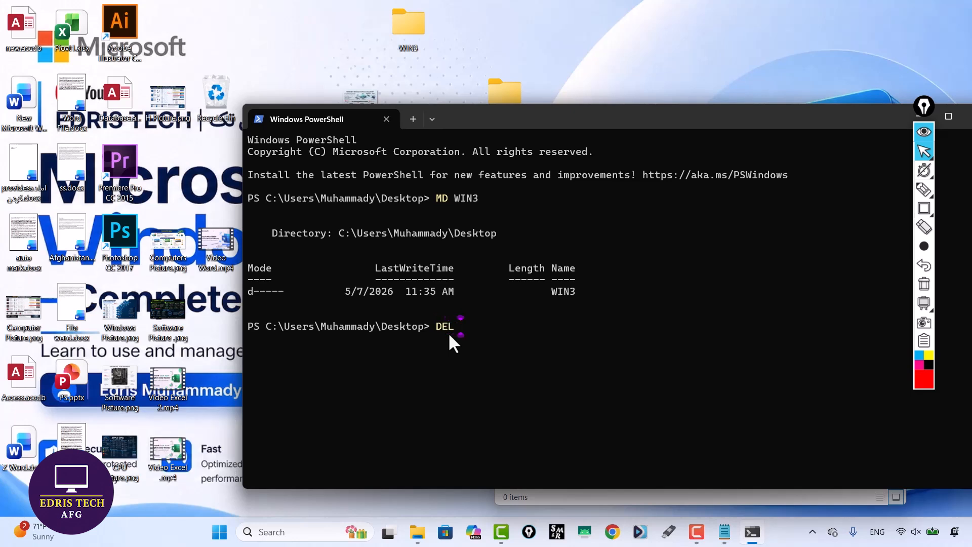
{"action": "type", "text": "WIN3"}
{"action": "key", "text": "Return"}
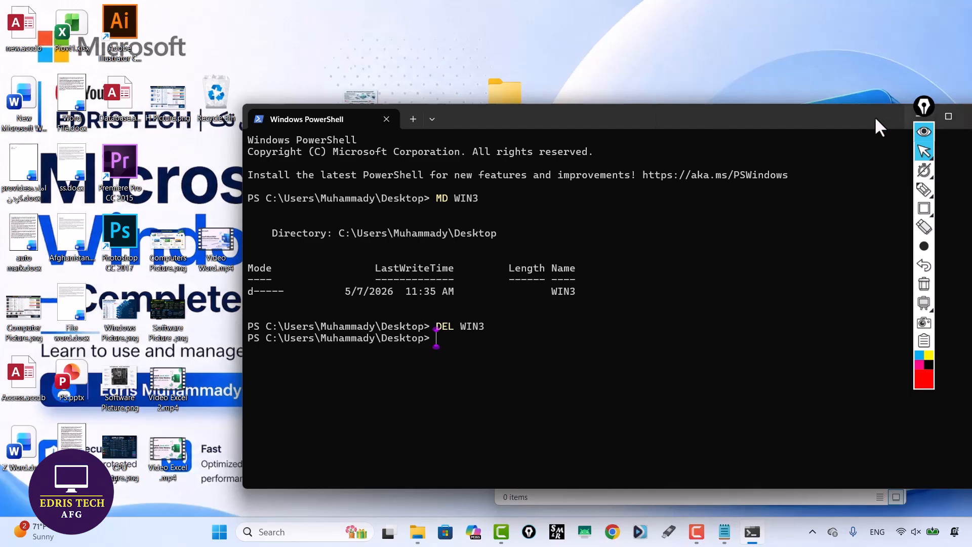
{"action": "left_click_drag", "start_coordinate": [874, 118], "coordinate": [630, 134]}
{"action": "left_click", "coordinate": [769, 141]}
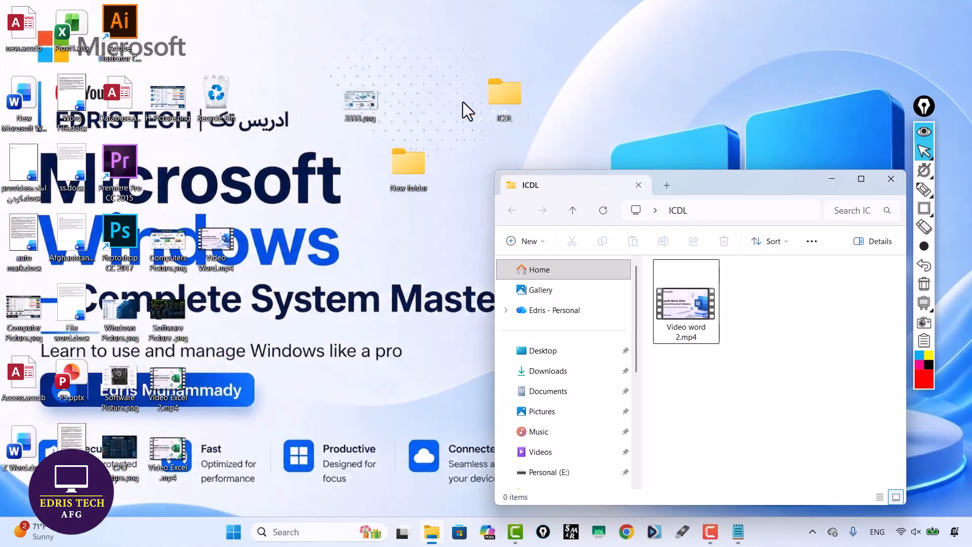
Step: Delete the folder named New folder from the desktop
{"action": "right_click", "coordinate": [409, 166]}
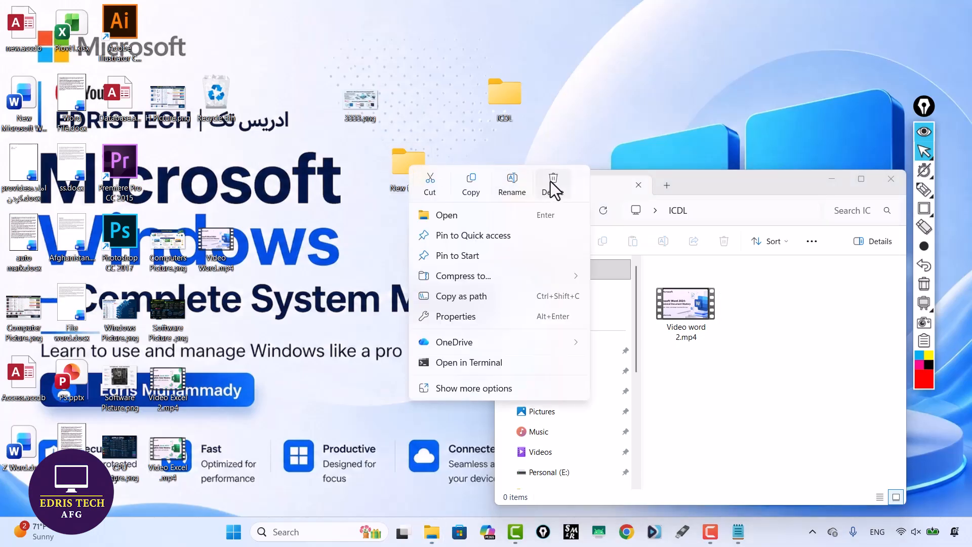
{"action": "left_click", "coordinate": [404, 157]}
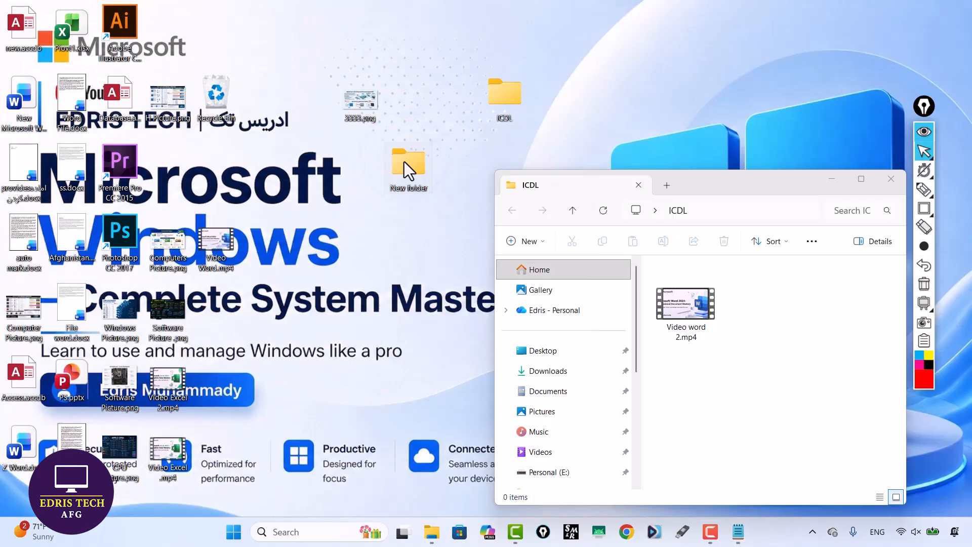
{"action": "key", "text": "ctrl"}
{"action": "key", "text": "ctrl+d"}
{"action": "key", "text": "d"}
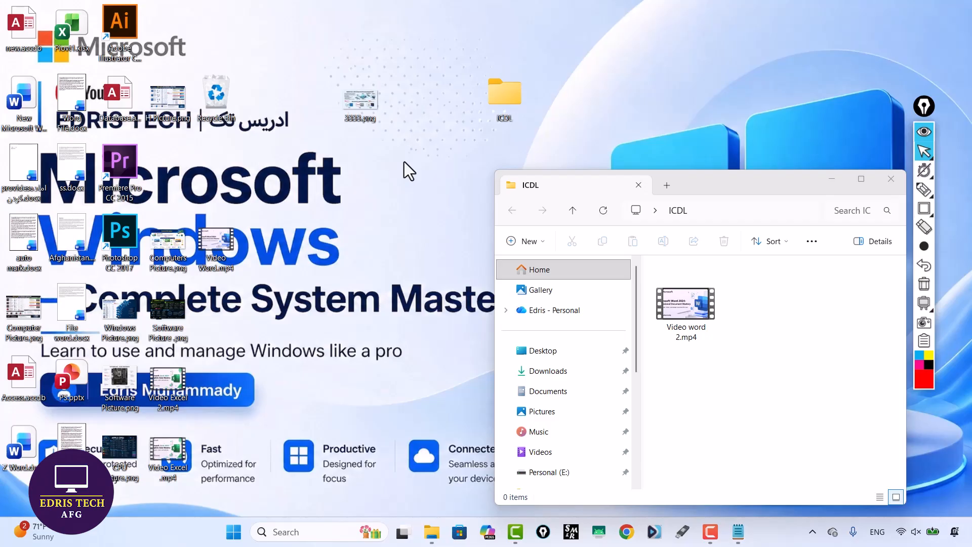